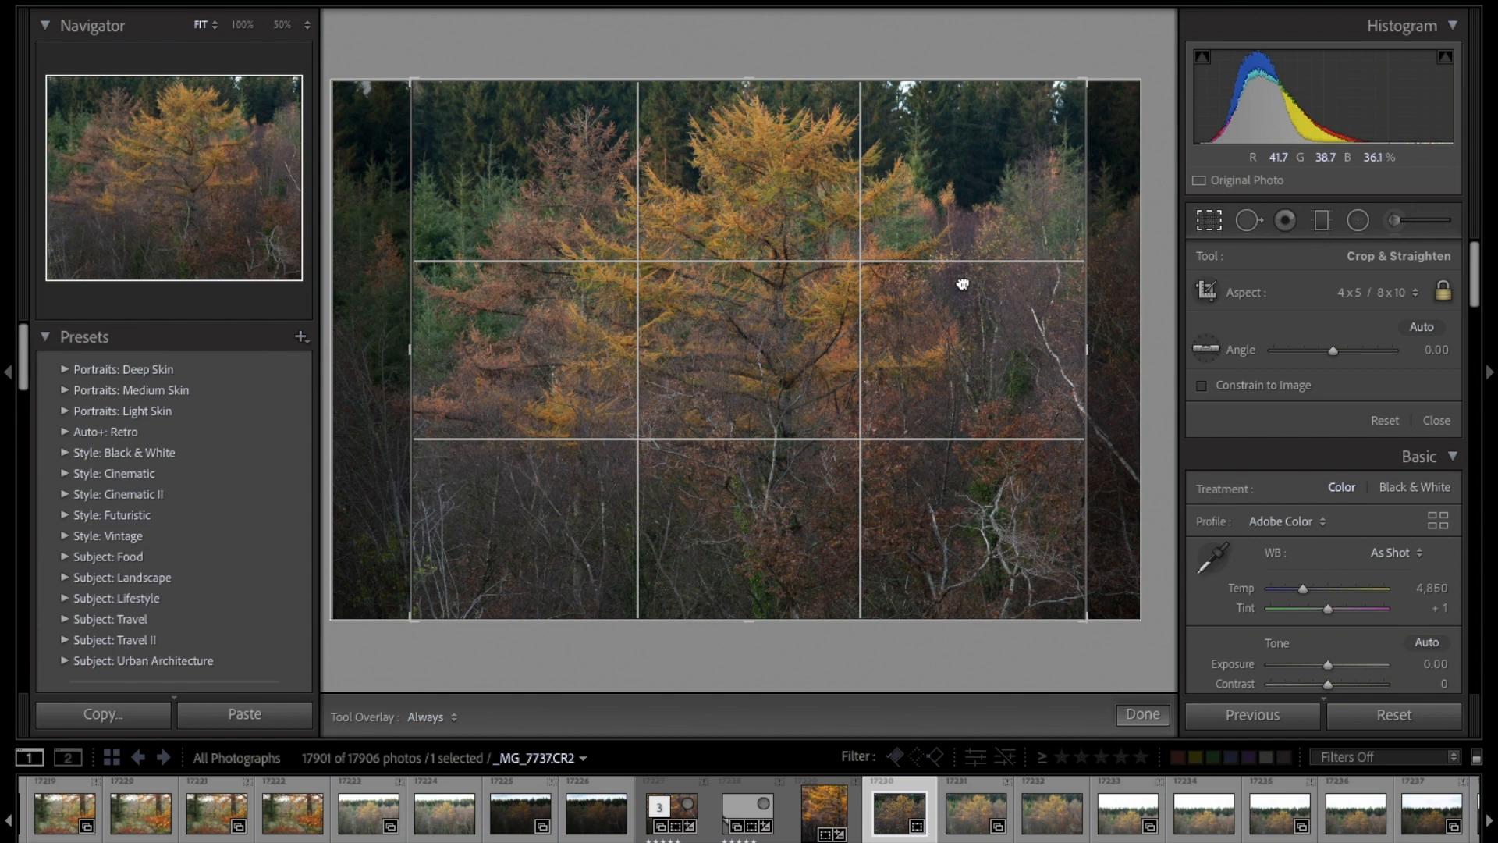
Step: Crop the photo tighter at the 4 x 5 / 8 x 10 aspect around the lower part of the golden tree and apply it
left_click_drag(963, 284, 987, 287)
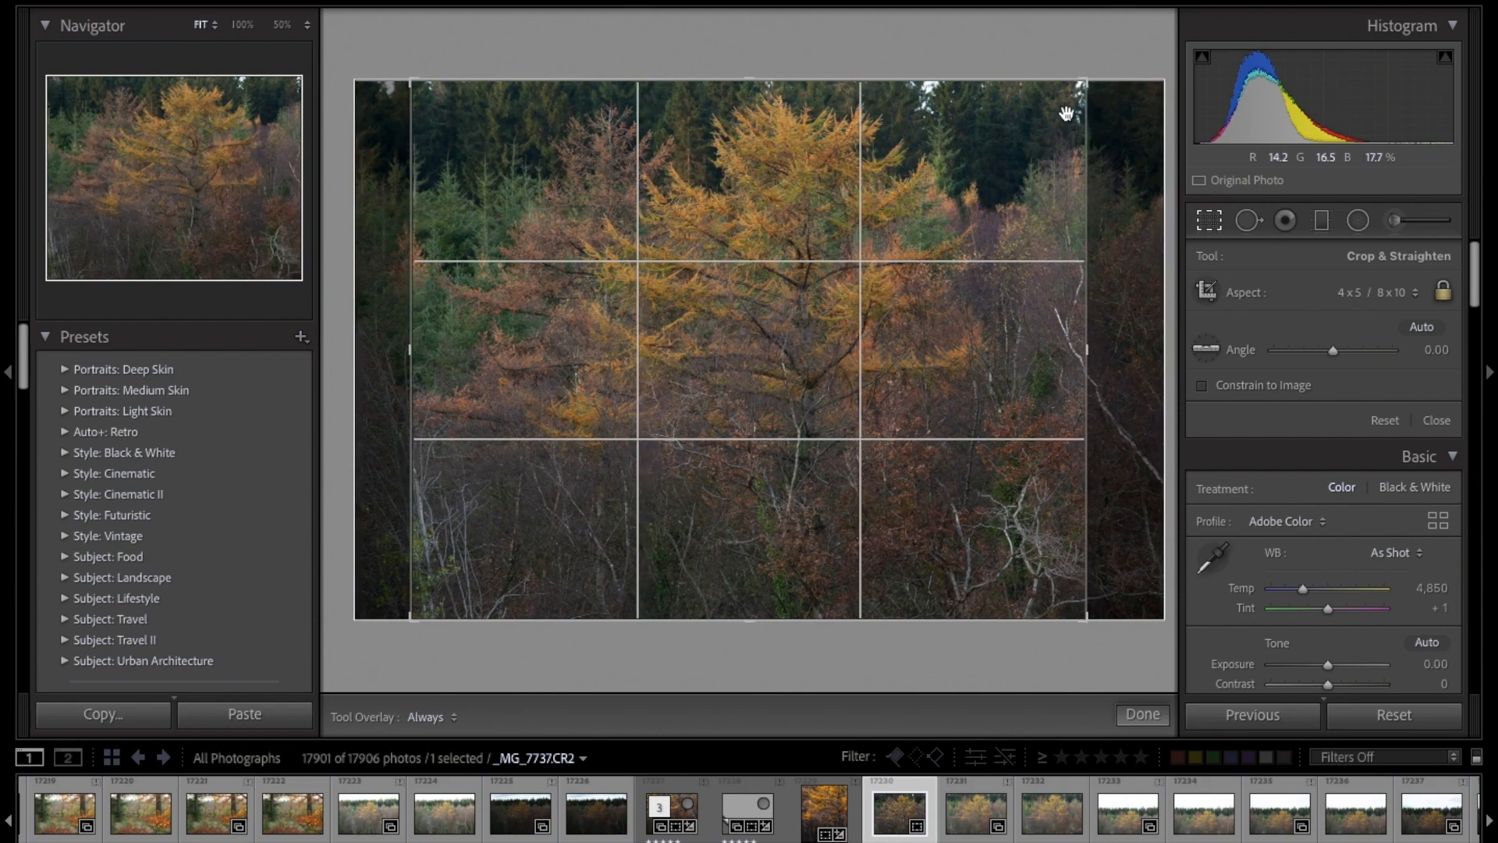
left_click_drag(1087, 81, 1061, 110)
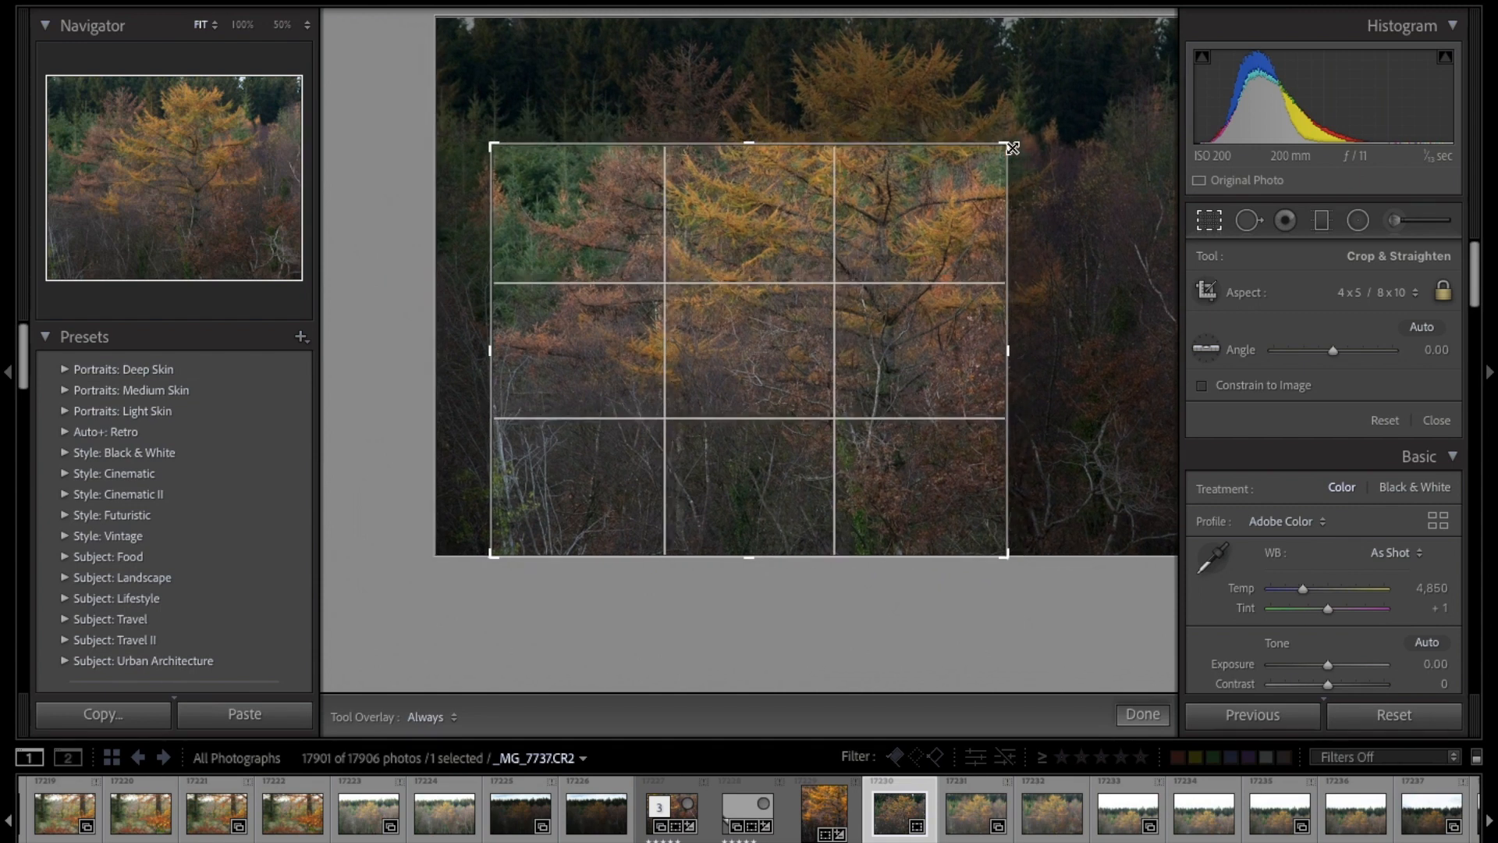
left_click_drag(825, 232, 729, 234)
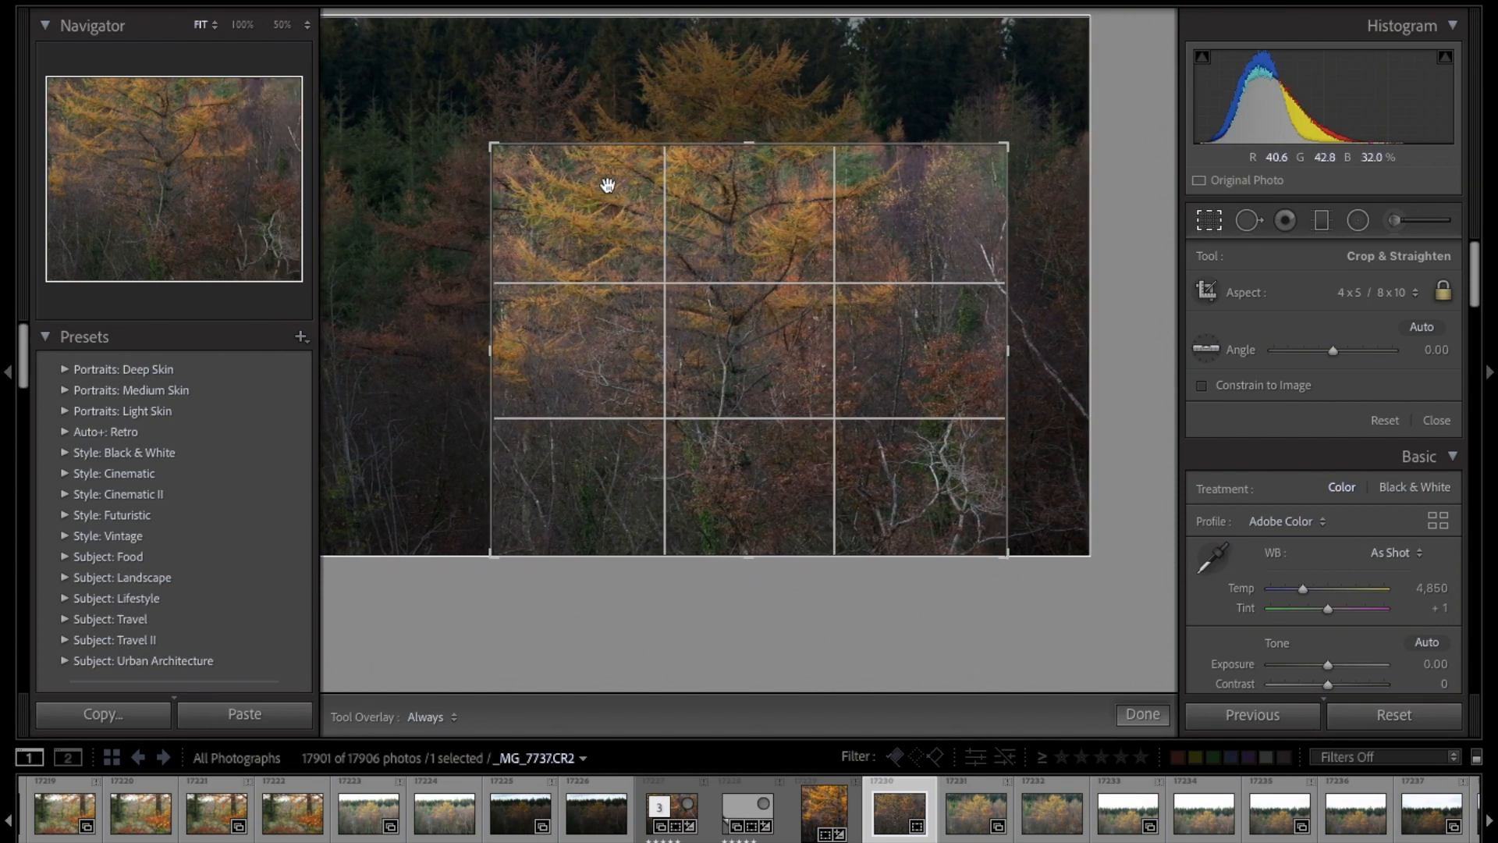
left_click_drag(552, 208, 554, 208)
left_click_drag(1012, 145, 1012, 145)
left_click_drag(856, 237, 849, 235)
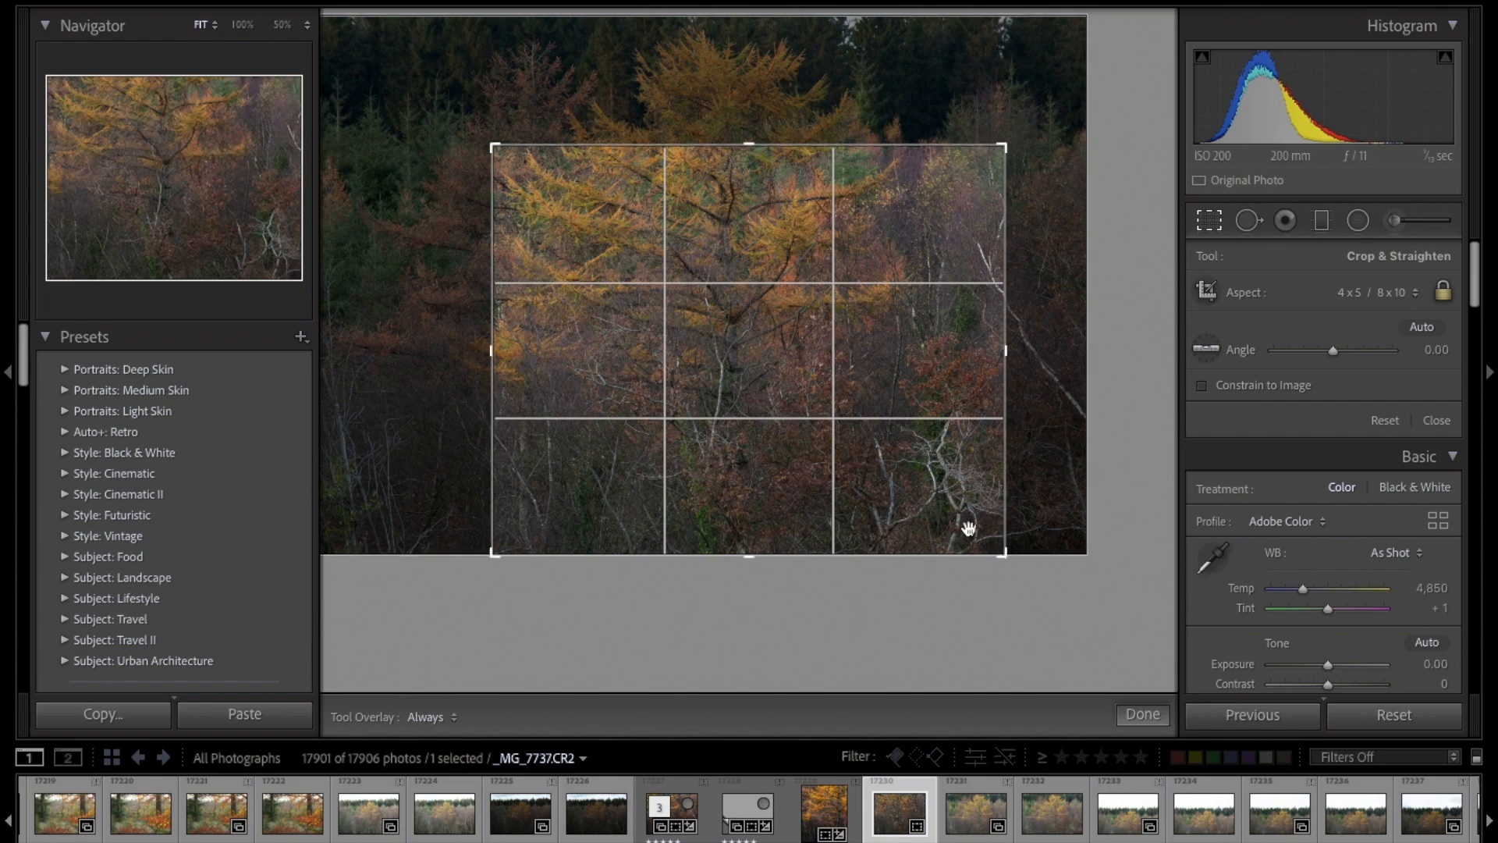
key("Return")
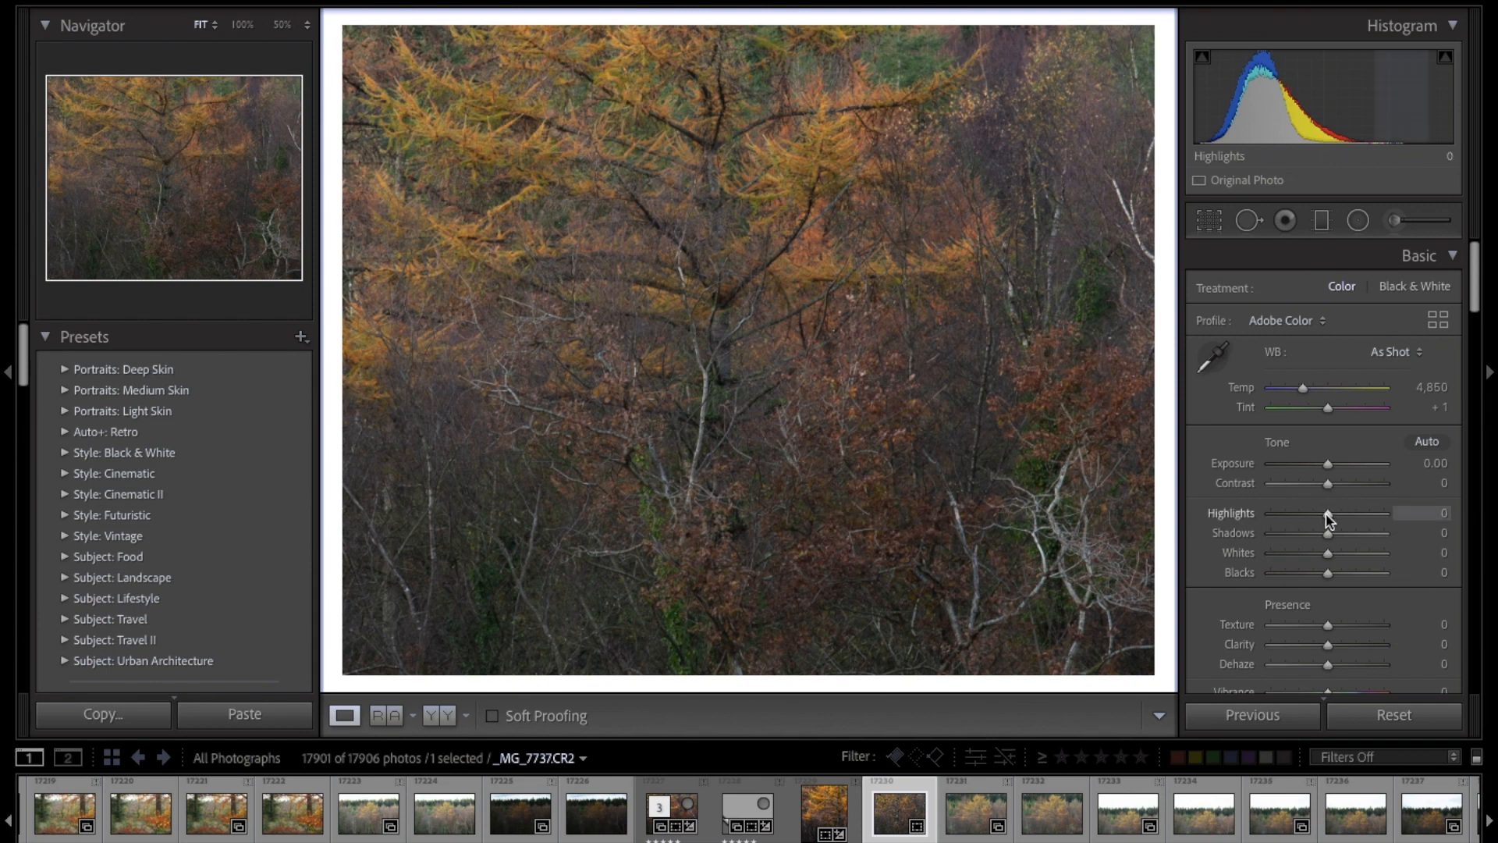
Step: Set the photo's Highlights to -41 and Whites to +51
left_click(1300, 515)
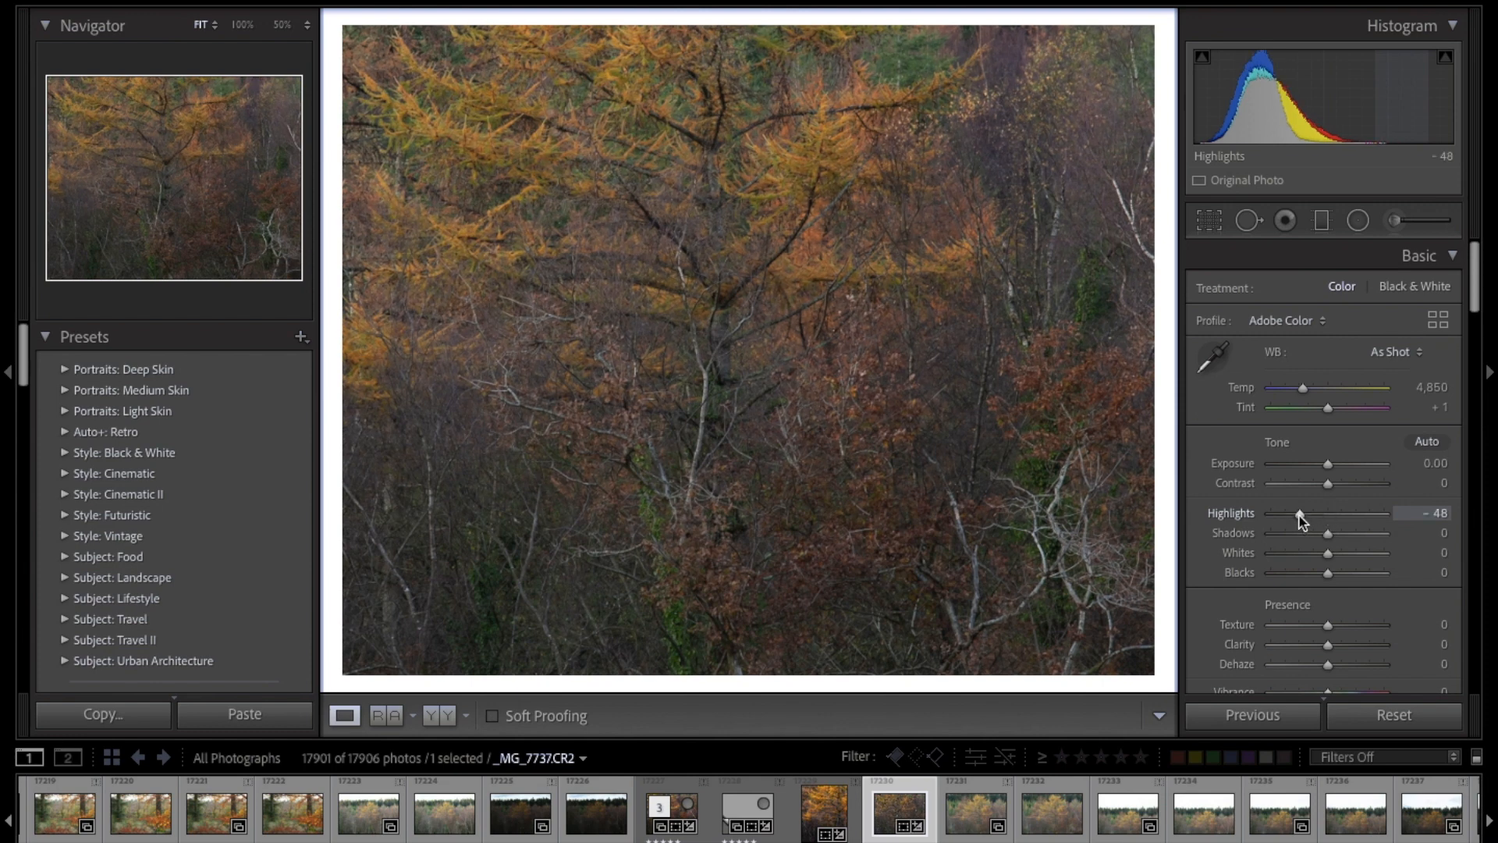
left_click_drag(1299, 515, 1364, 559)
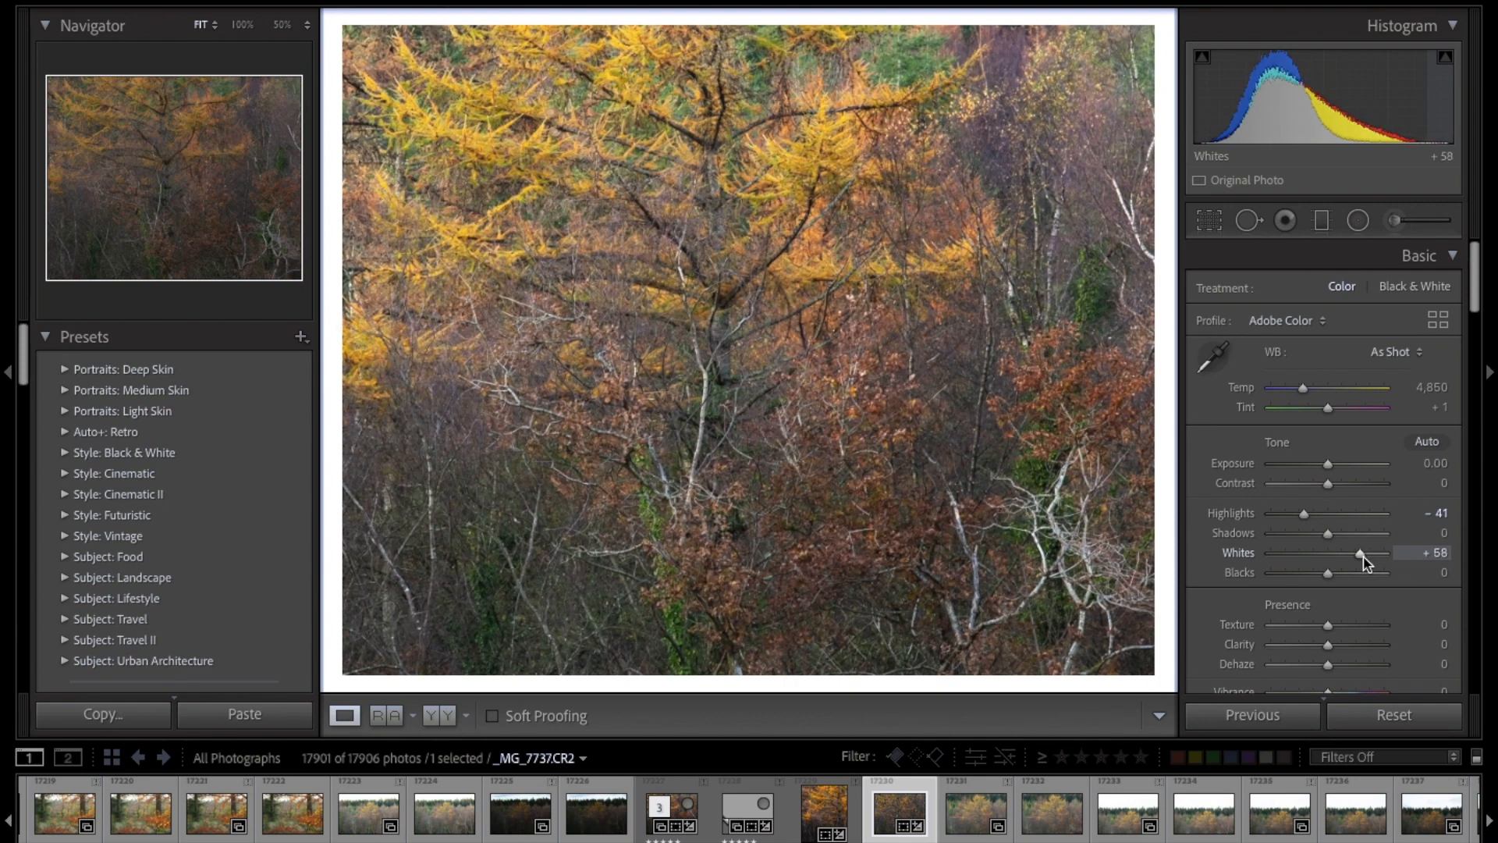
left_click_drag(1362, 557, 1361, 558)
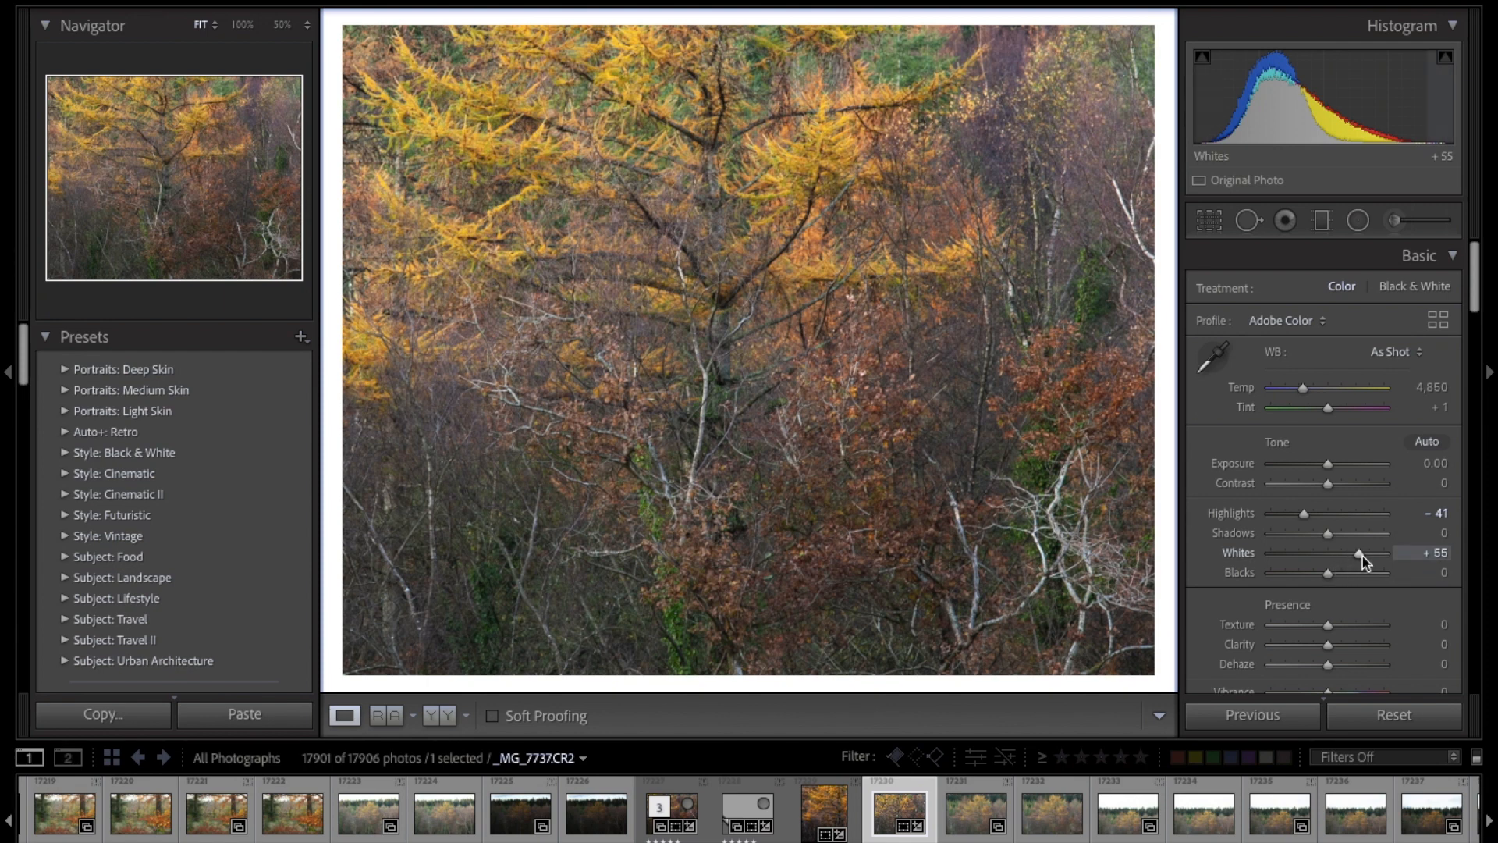
left_click_drag(1360, 555, 1306, 575)
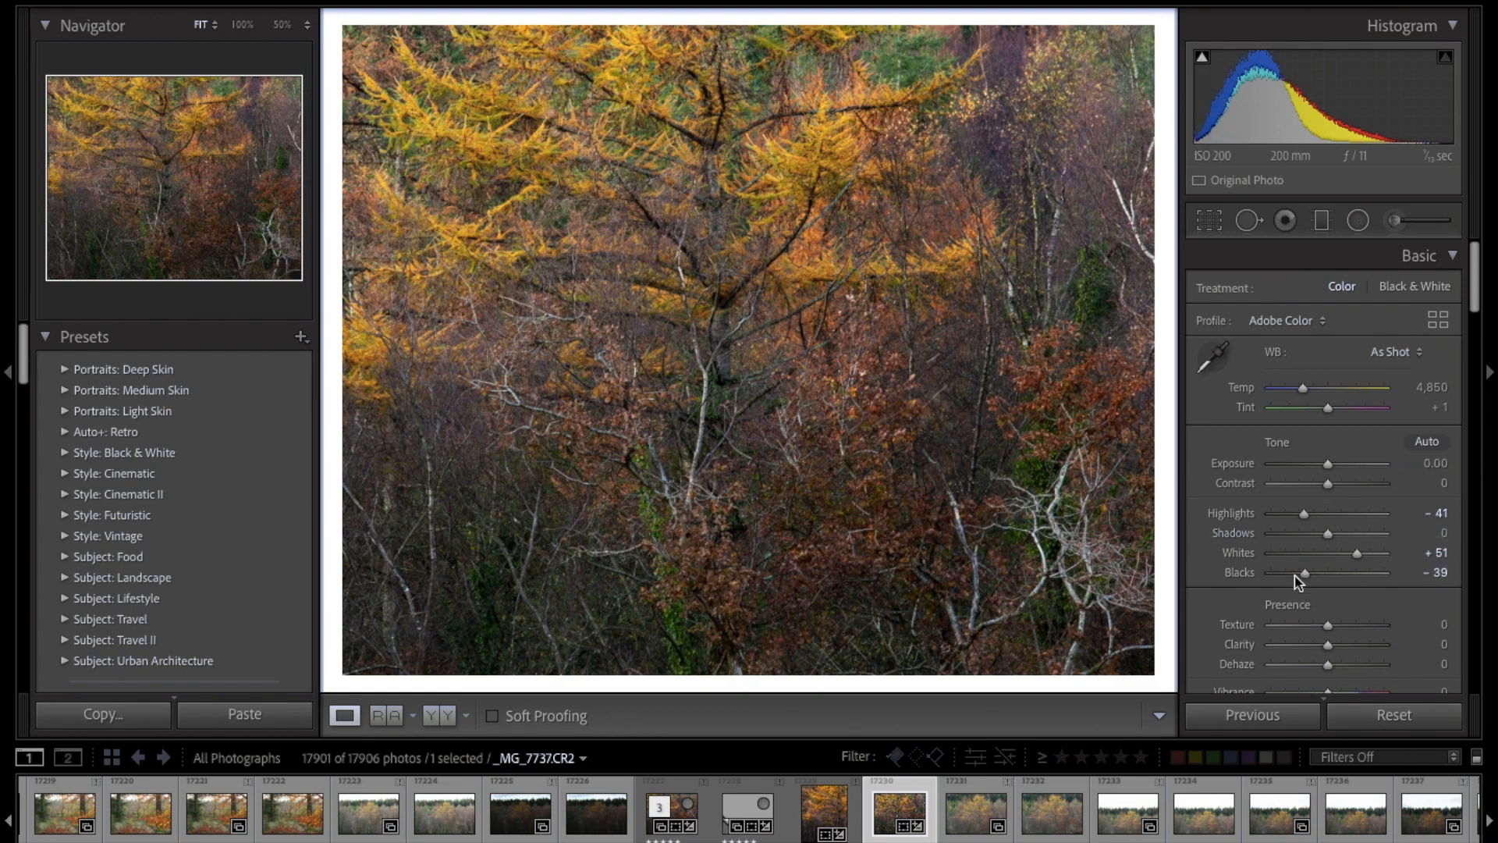
Step: Check the shadow clipping with Blacks at -100, and settle the Blacks at -48
left_click_drag(1304, 575, 1266, 575)
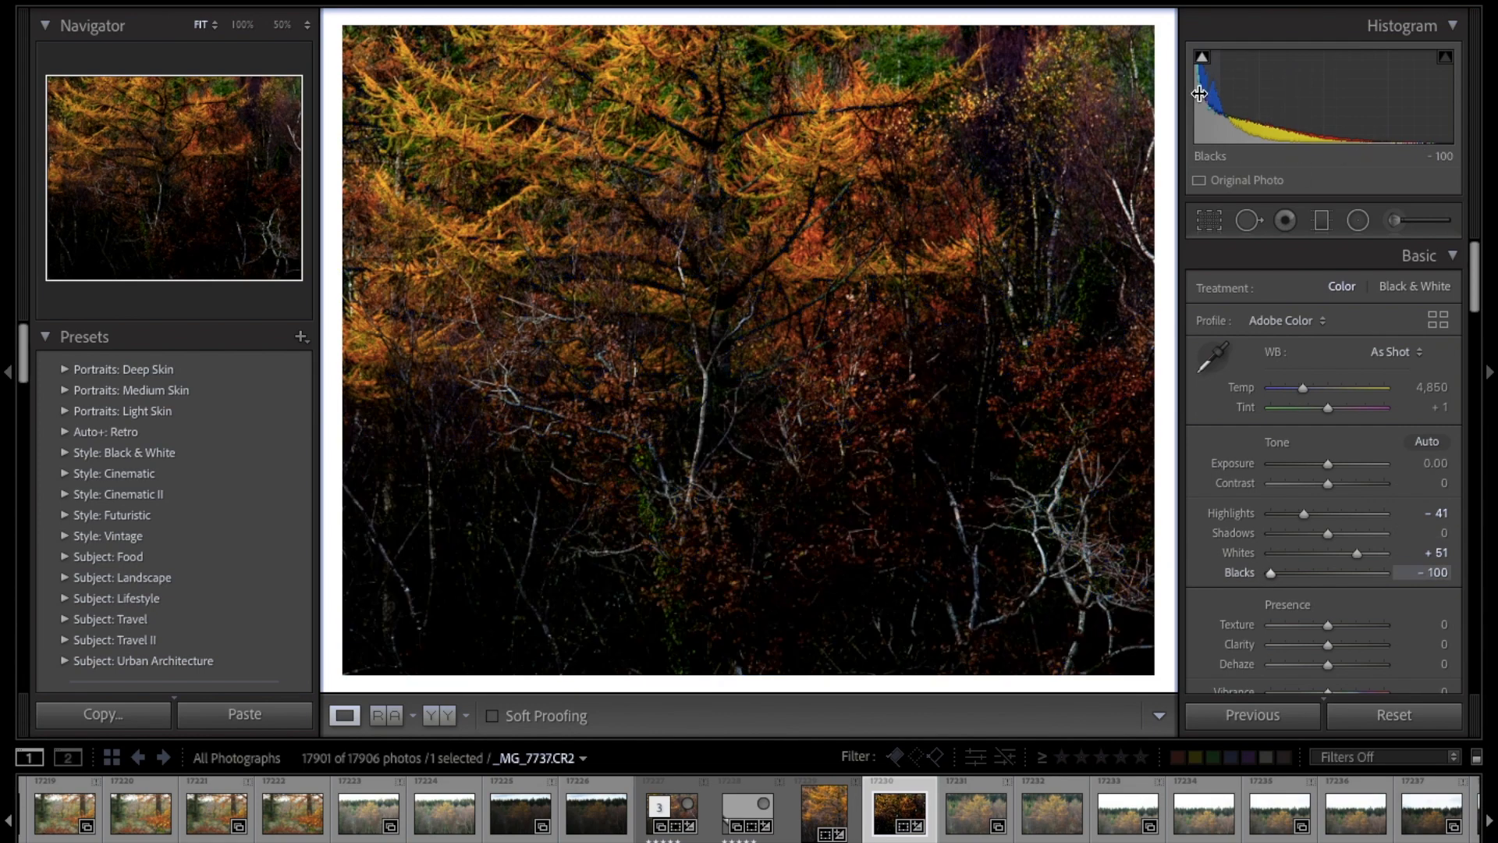
mouse_move(1204, 66)
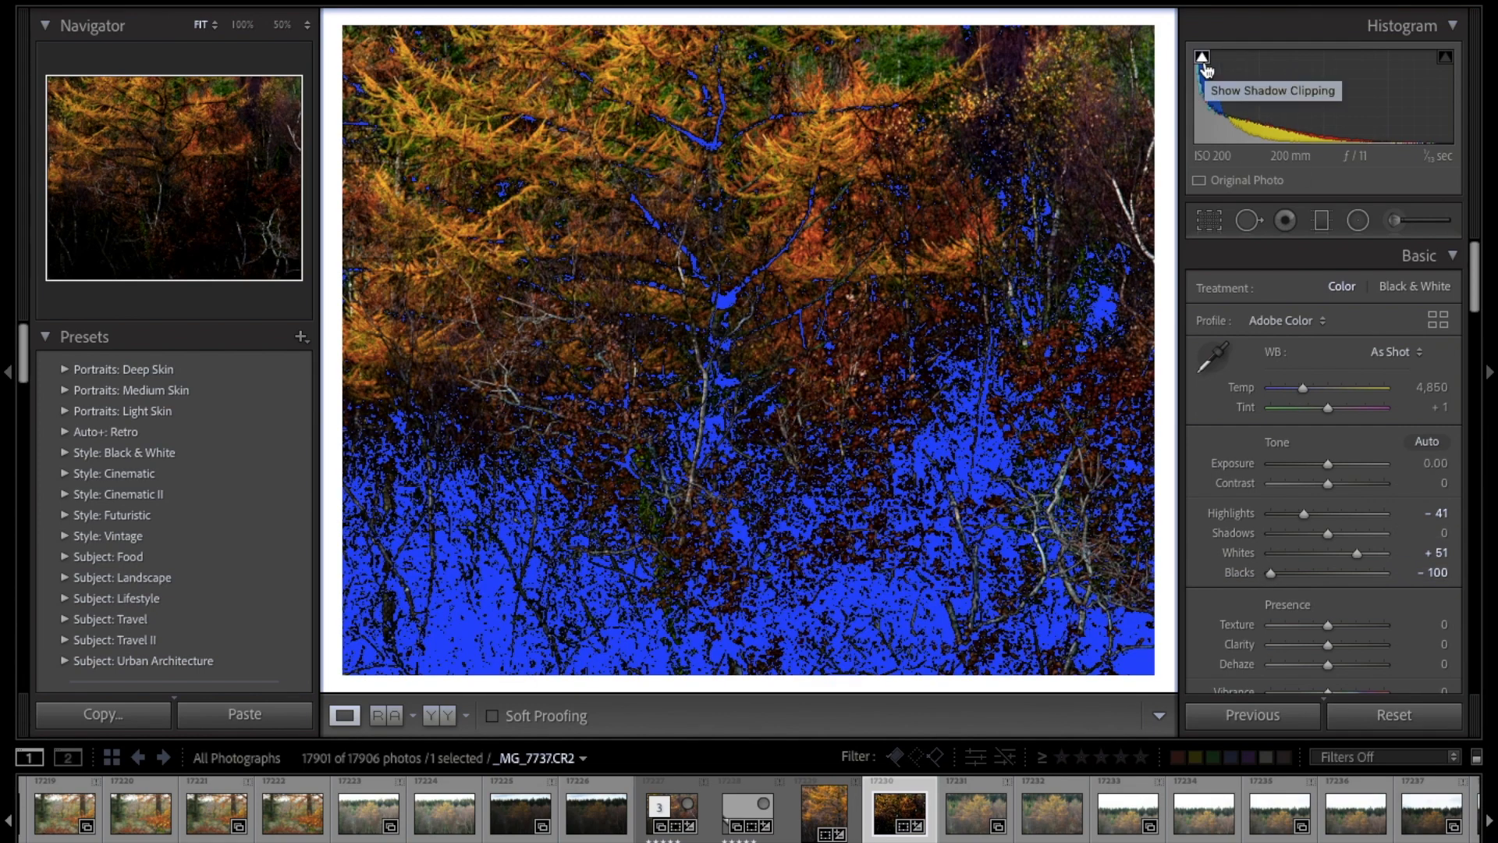
left_click_drag(1271, 574, 1309, 575)
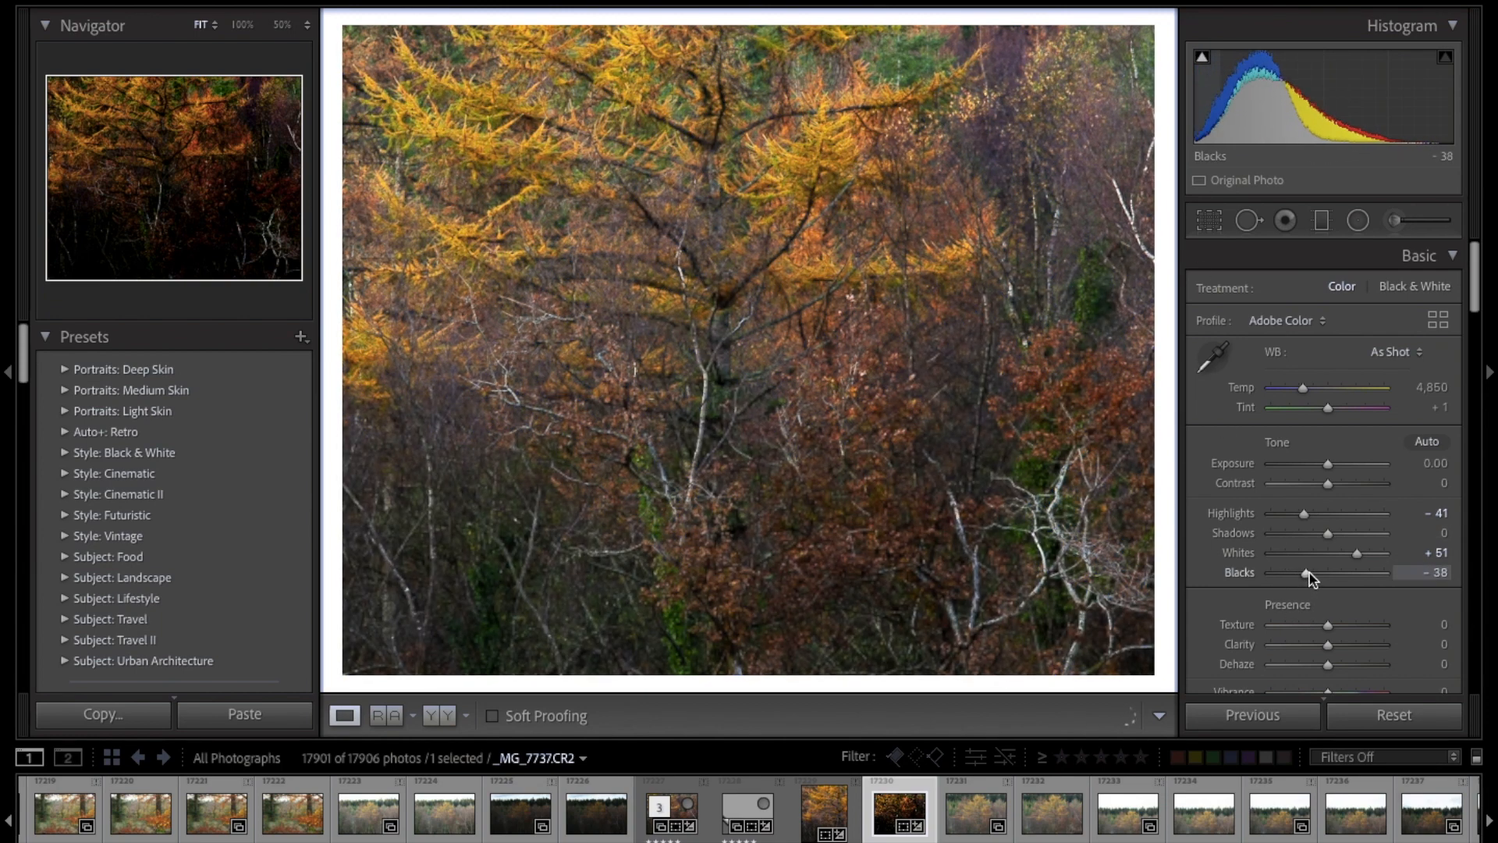
left_click_drag(1310, 575, 1306, 578)
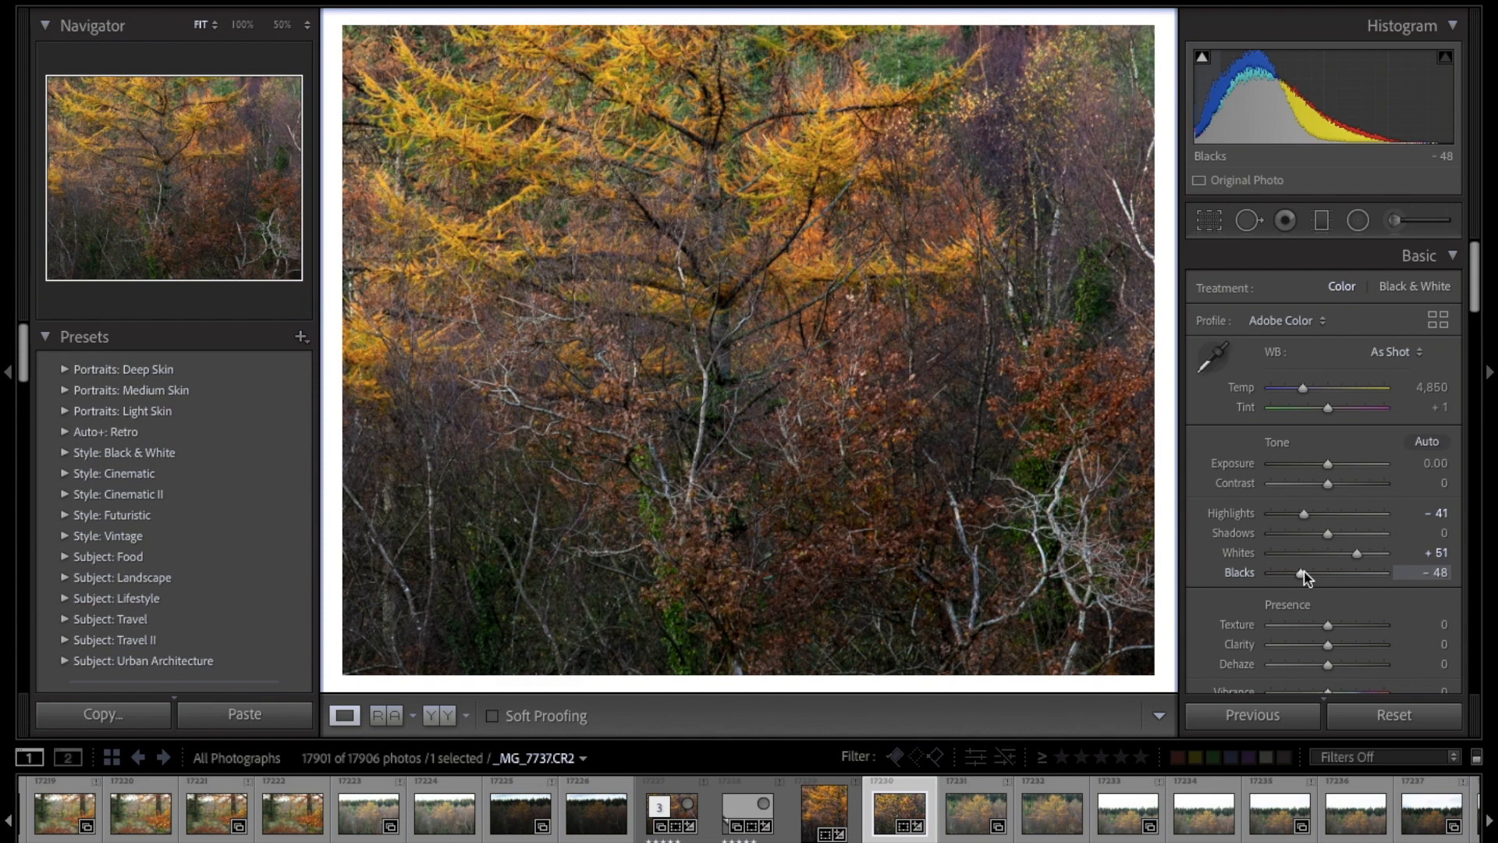
Step: Raise the photo's Contrast to +15
scroll(1315, 575, "down", 1)
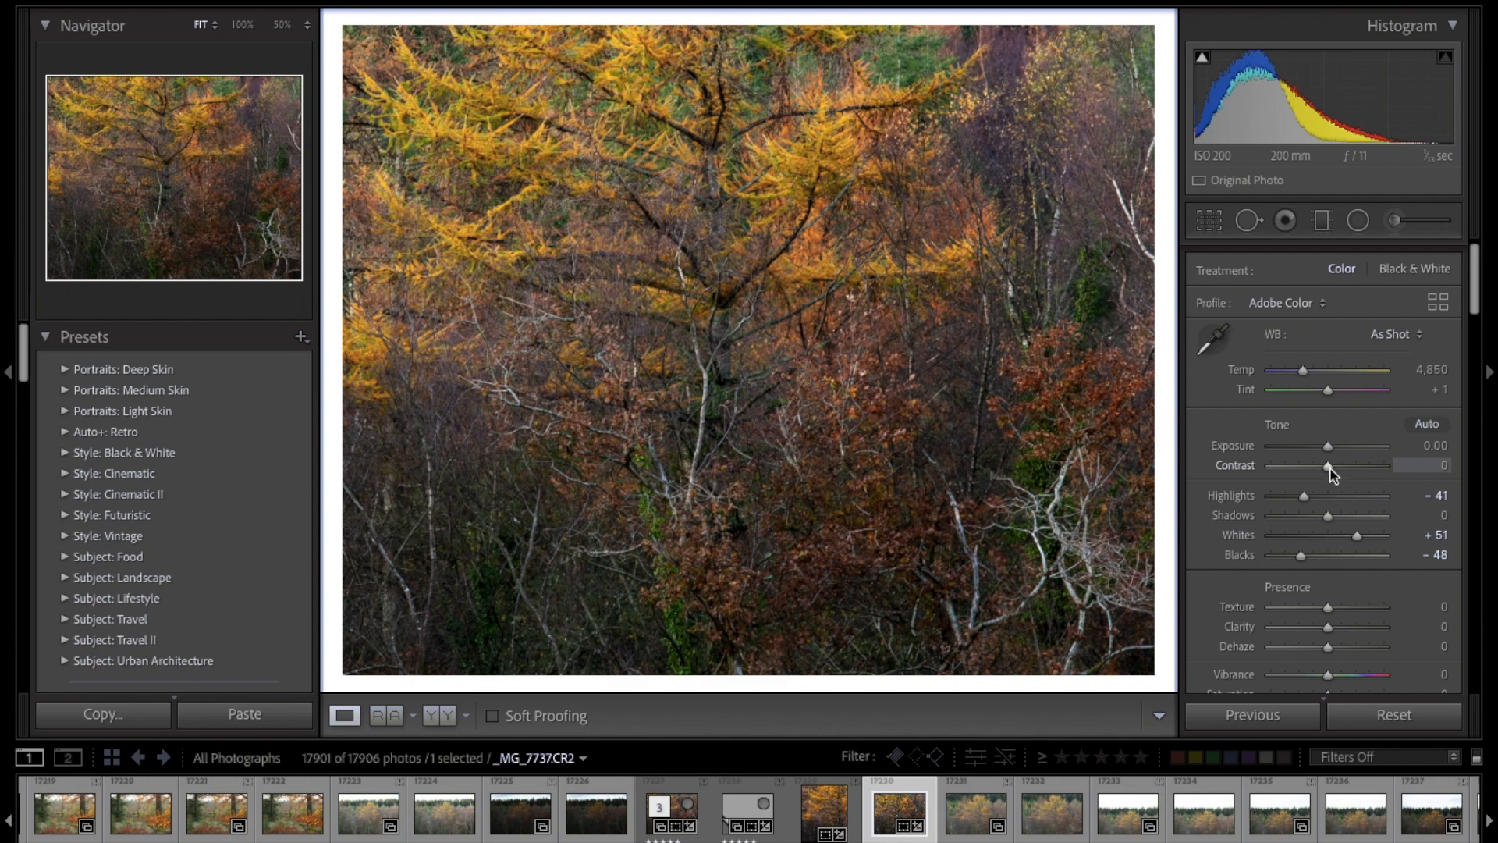
left_click_drag(1329, 469, 1335, 468)
scroll(1335, 467, "down", 2)
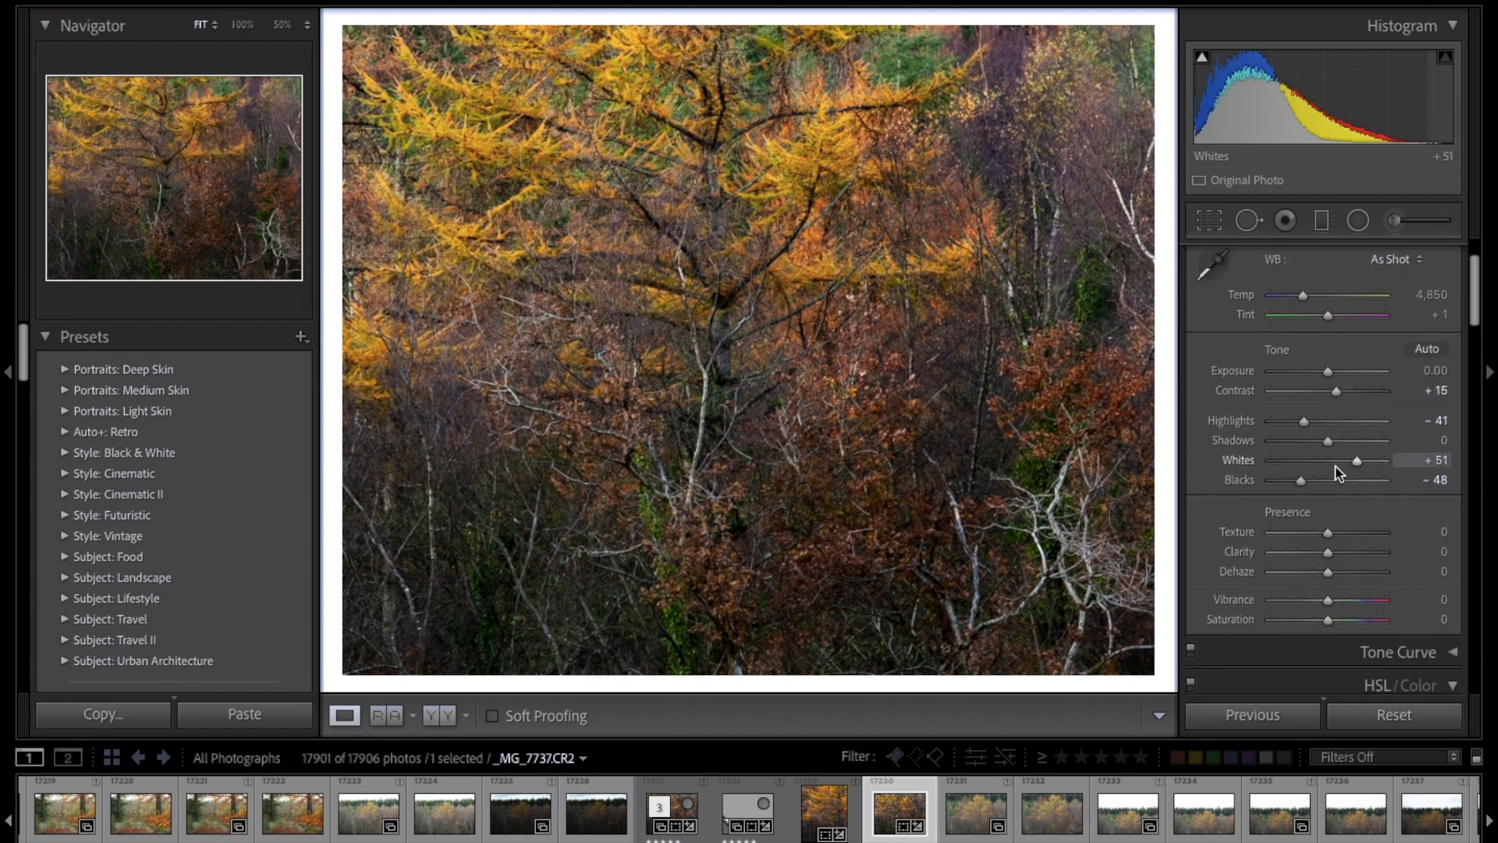
Step: Set the overall Vibrance to -10 and the overall Saturation to +8
left_click_drag(1329, 599, 1323, 603)
scroll(1323, 601, "down", 1)
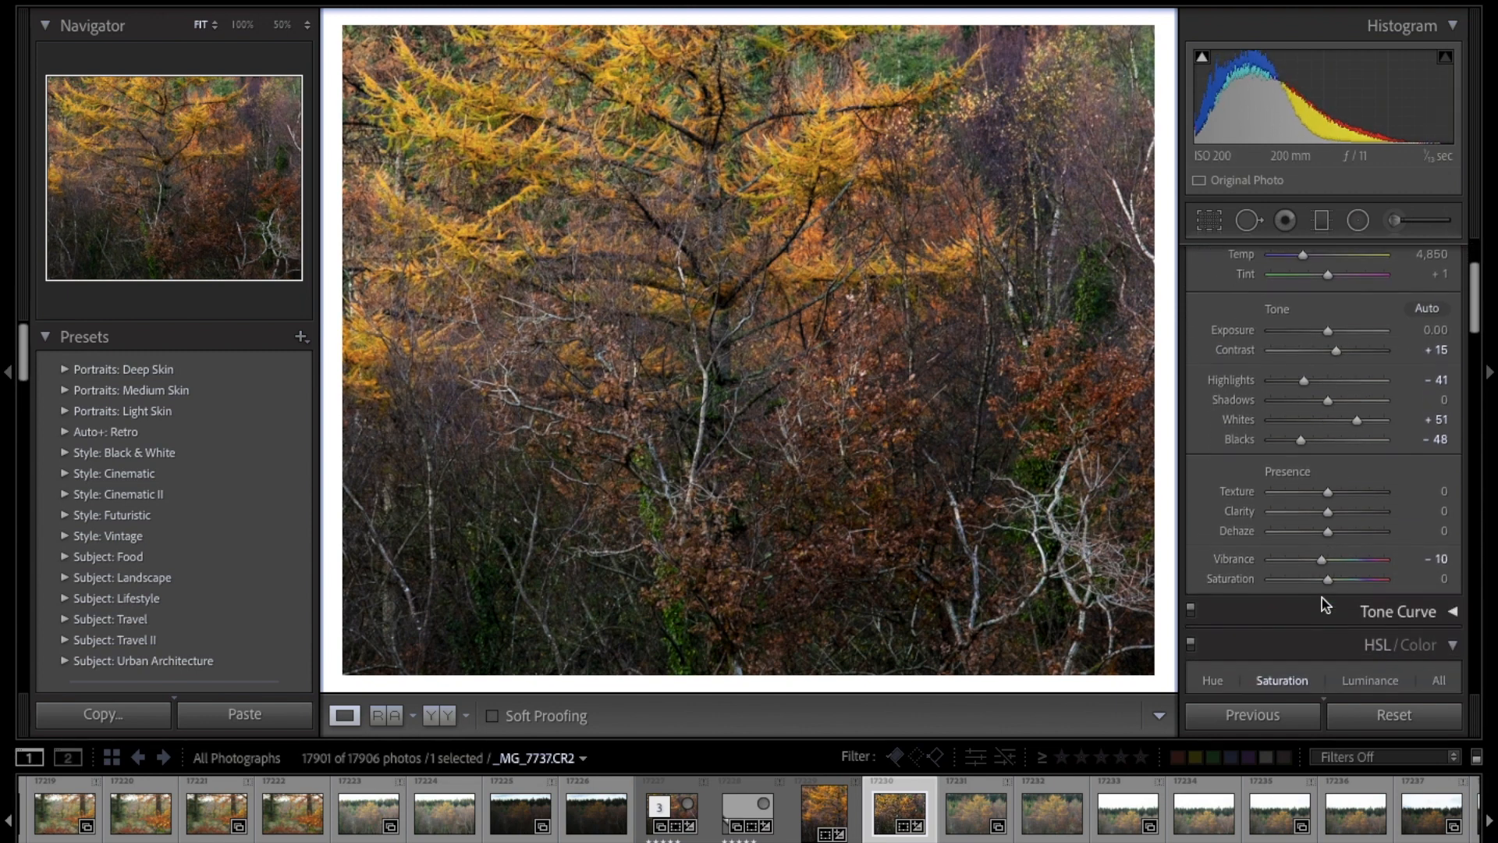
scroll(1324, 601, "down", 5)
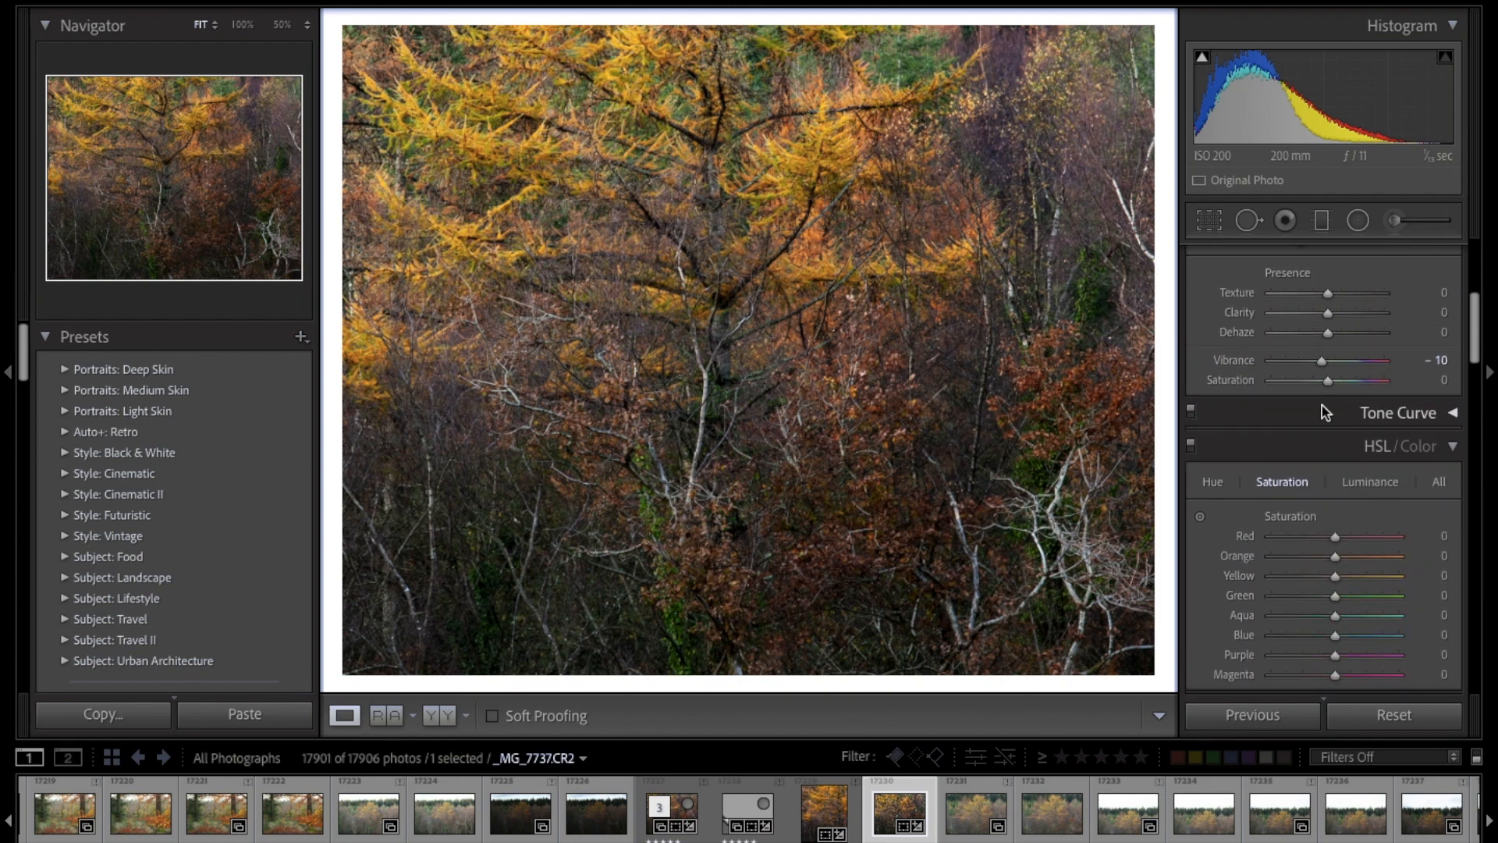
left_click_drag(1328, 380, 1331, 382)
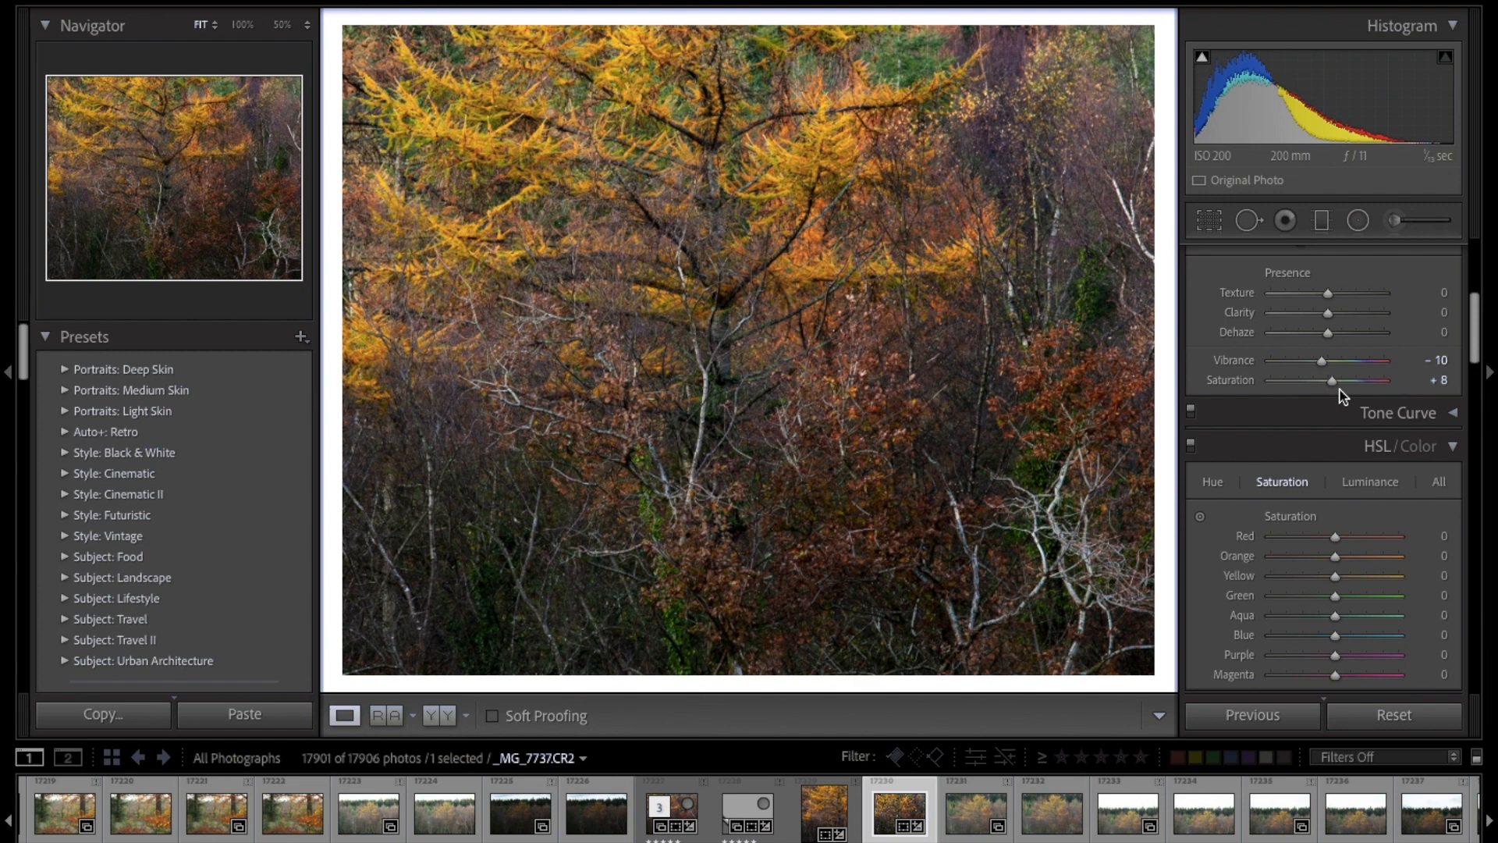
Step: Set the Green saturation to -76 in the HSL adjustments and reduce the Purple saturation
scroll(1342, 396, "down", 1)
scroll(1342, 395, "down", 4)
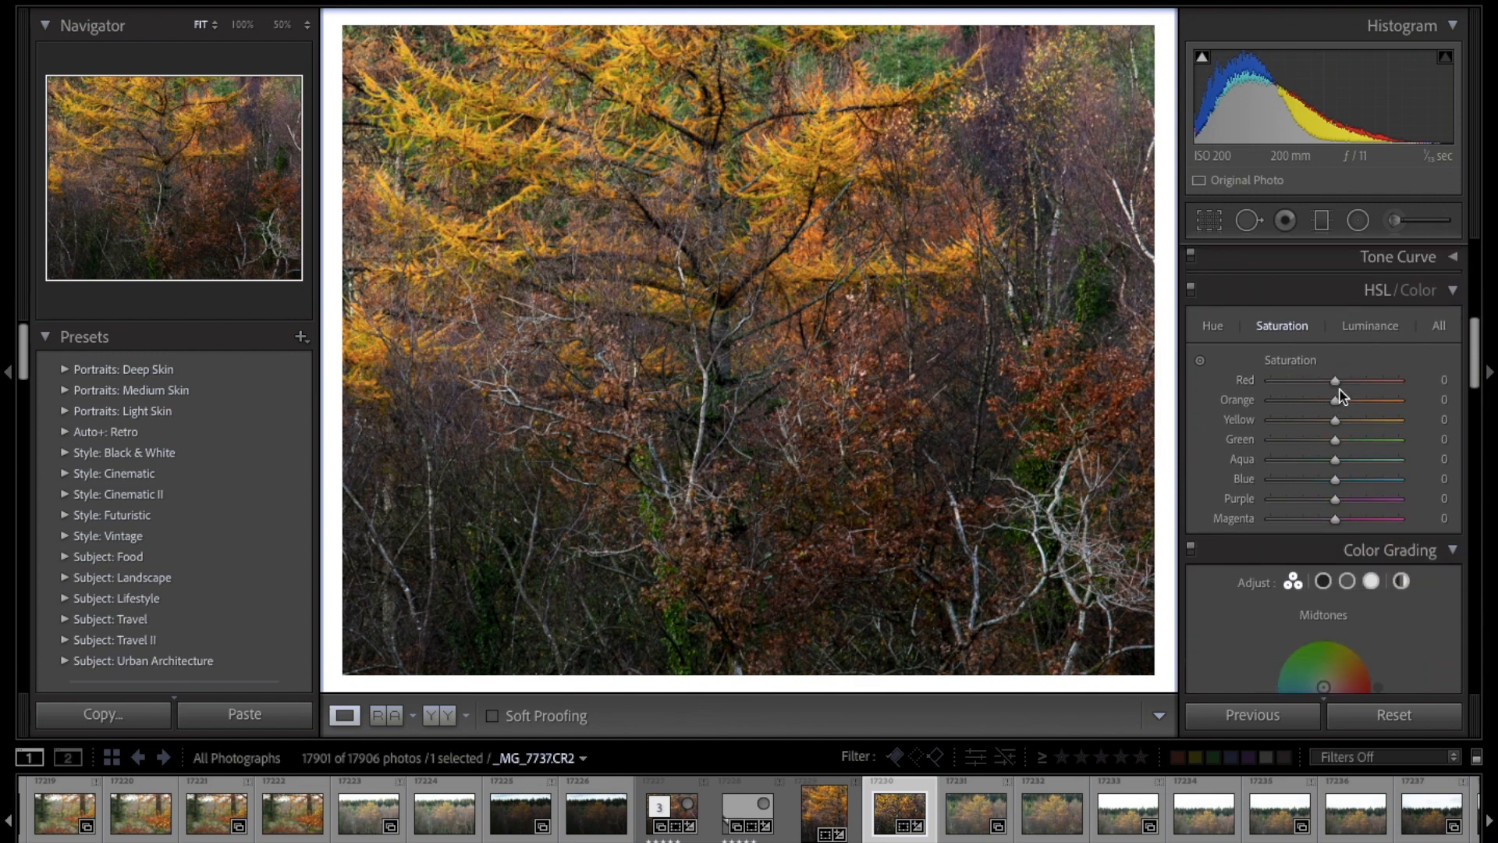
scroll(1253, 396, "up", 13)
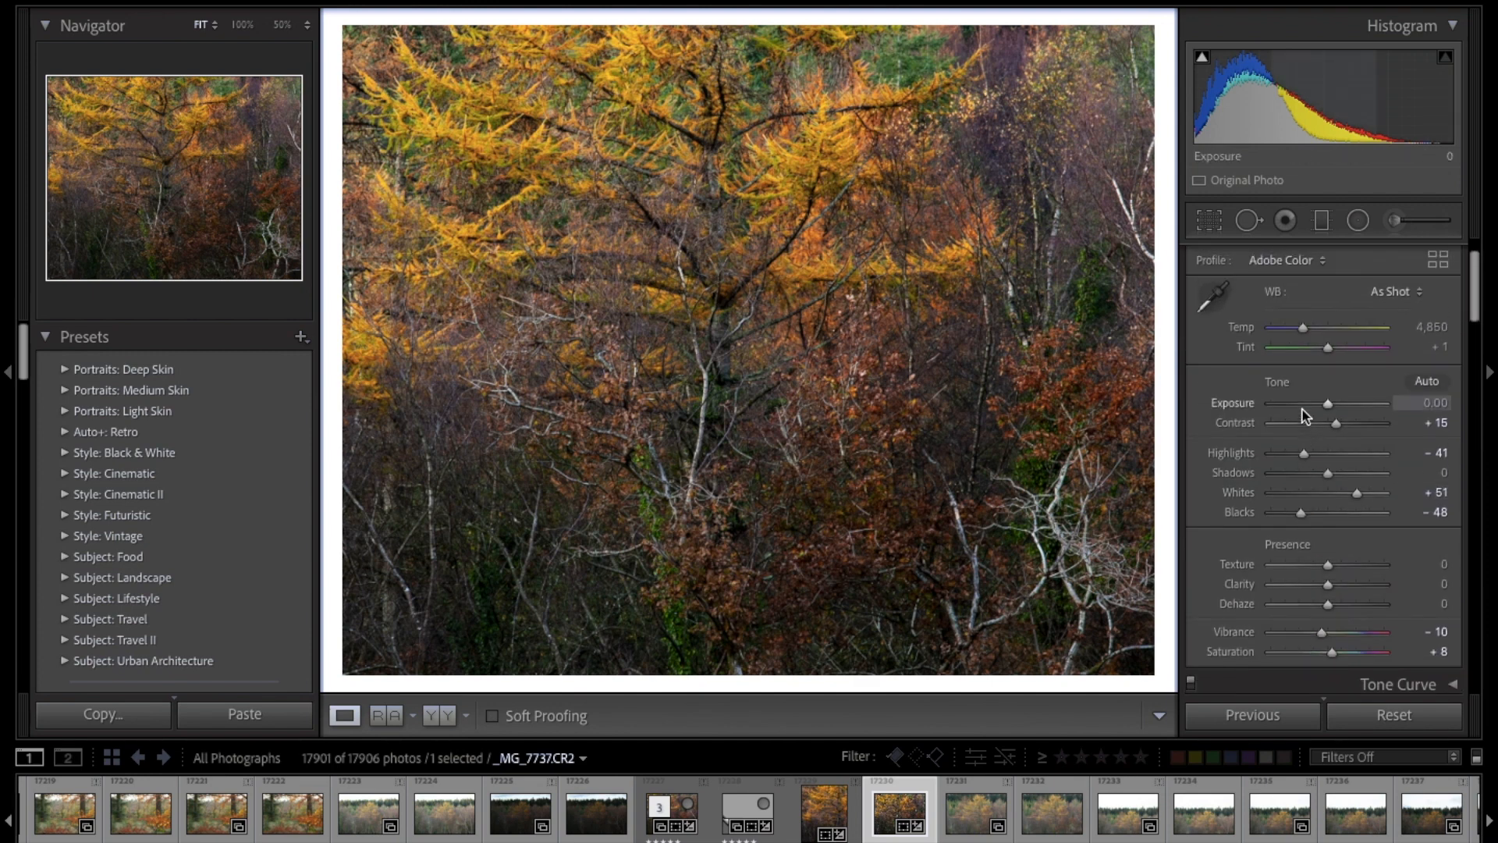
scroll(1304, 416, "down", 3)
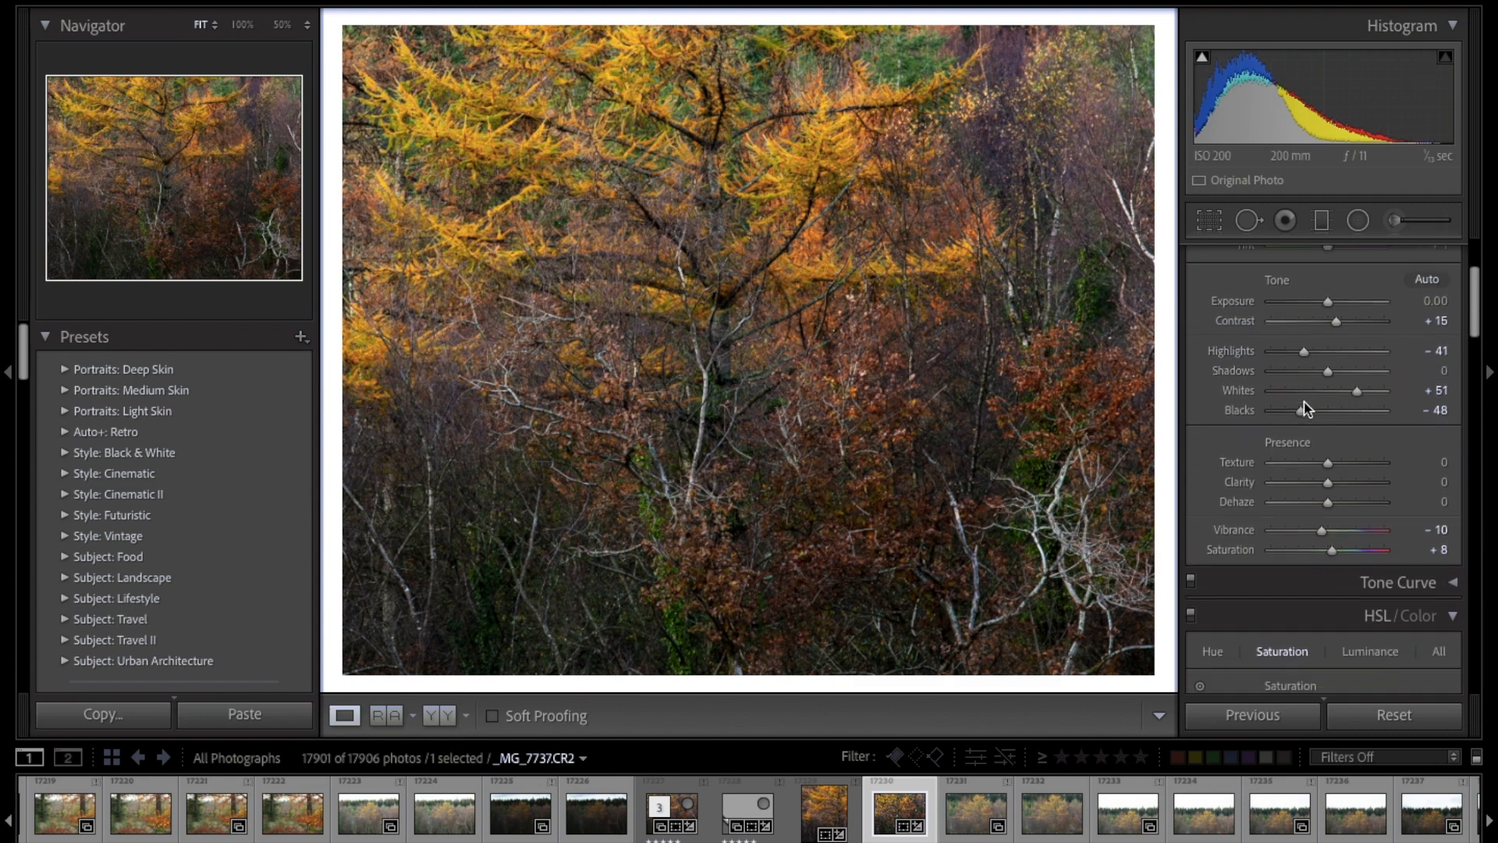
scroll(1305, 406, "down", 1)
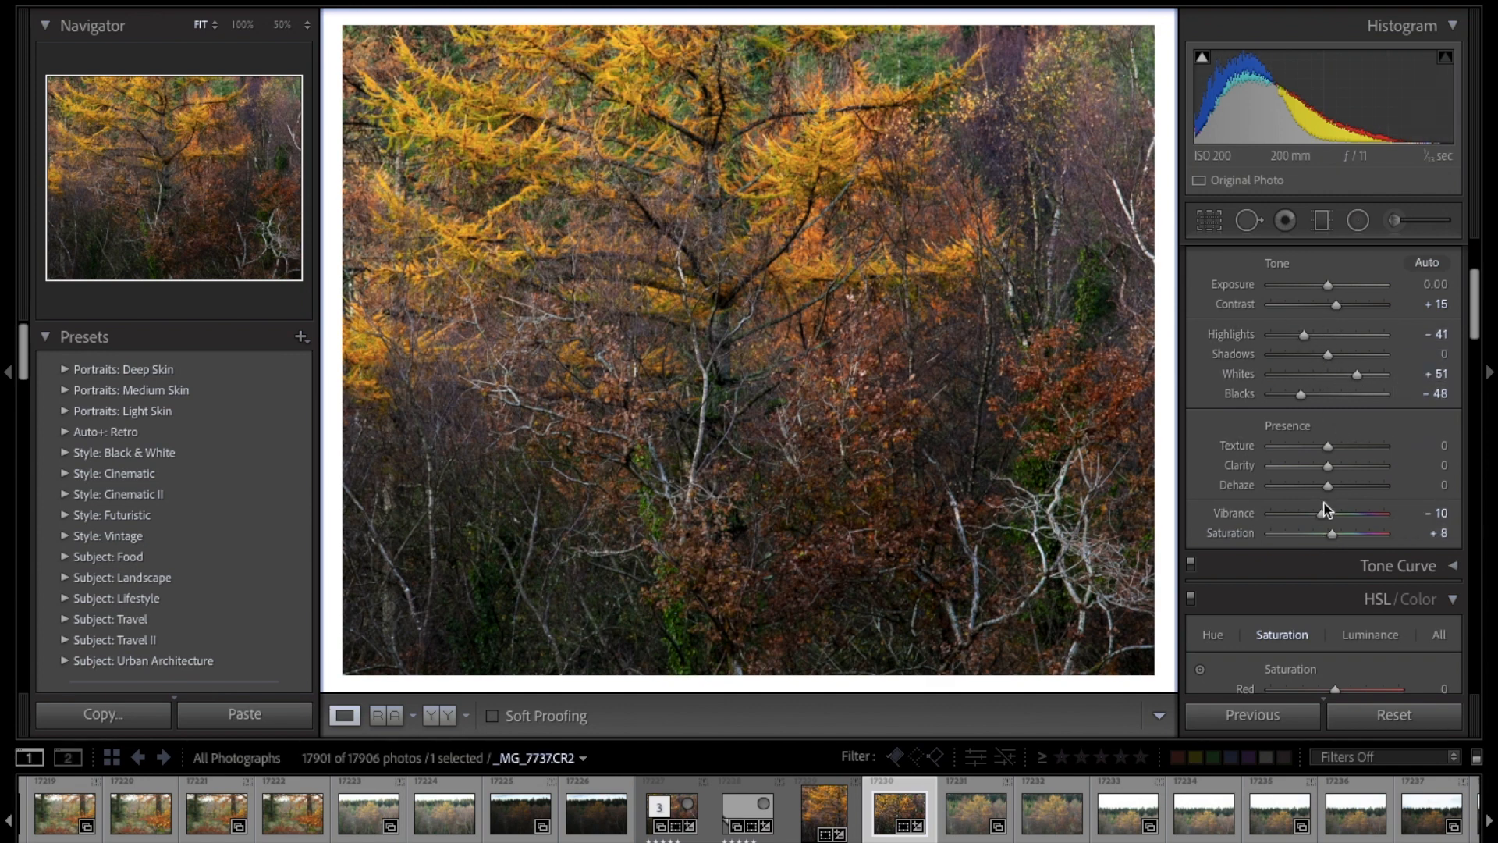
scroll(1342, 545, "down", 3)
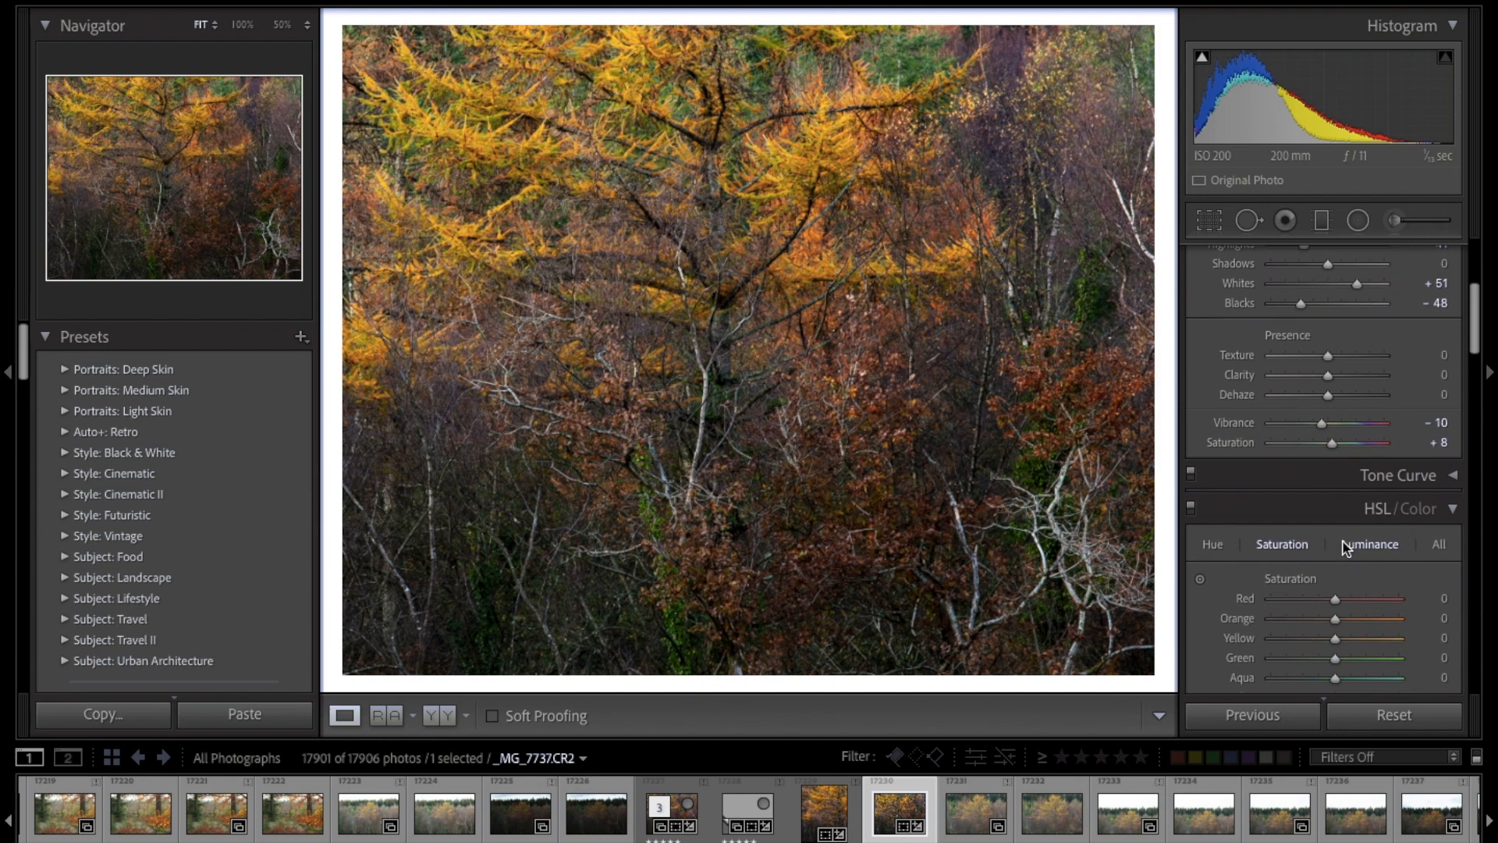
scroll(1345, 547, "down", 5)
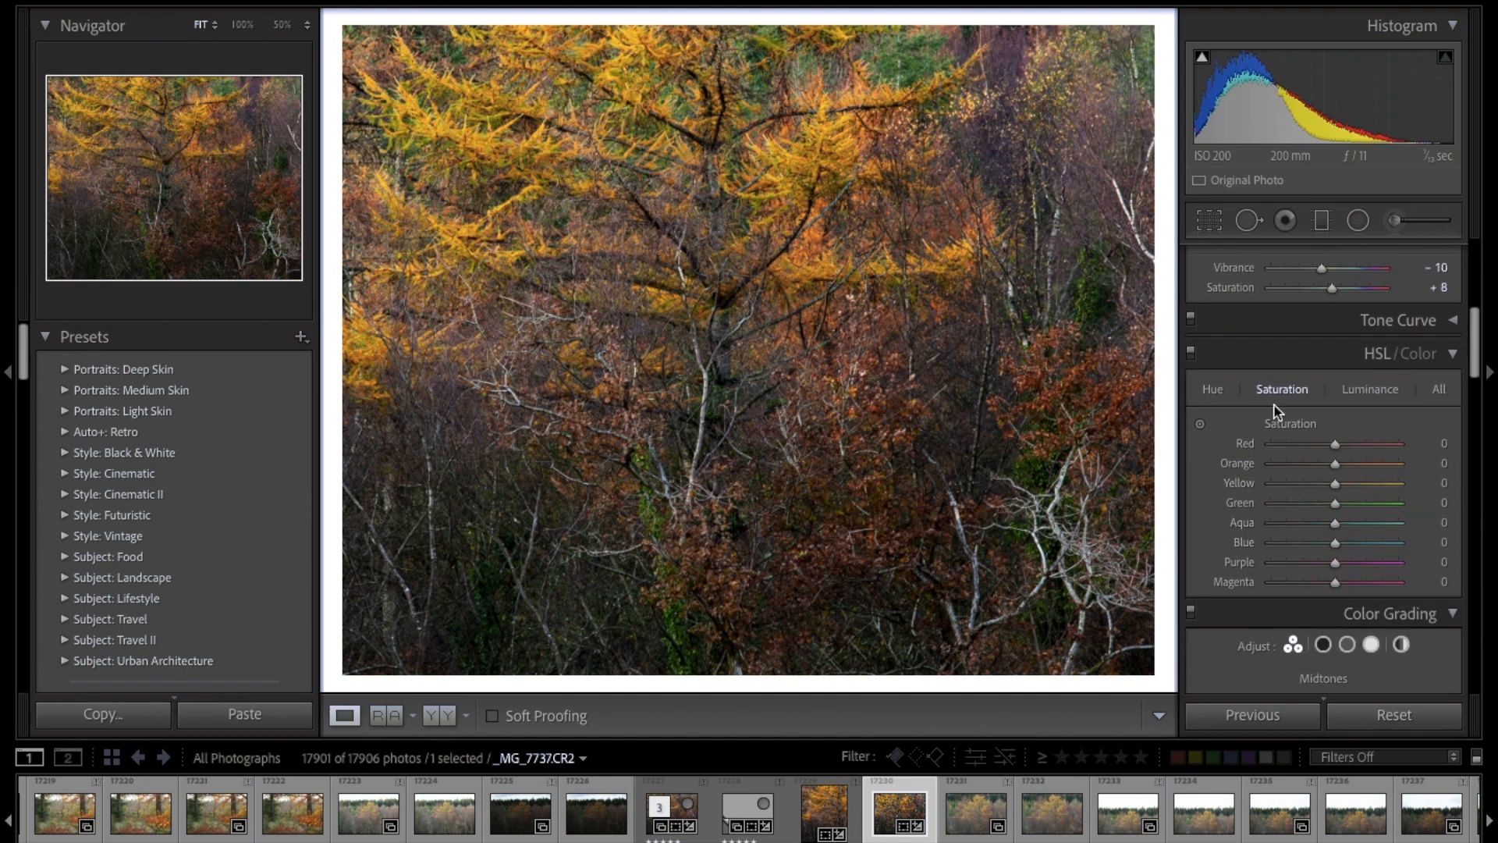
left_click(1285, 503)
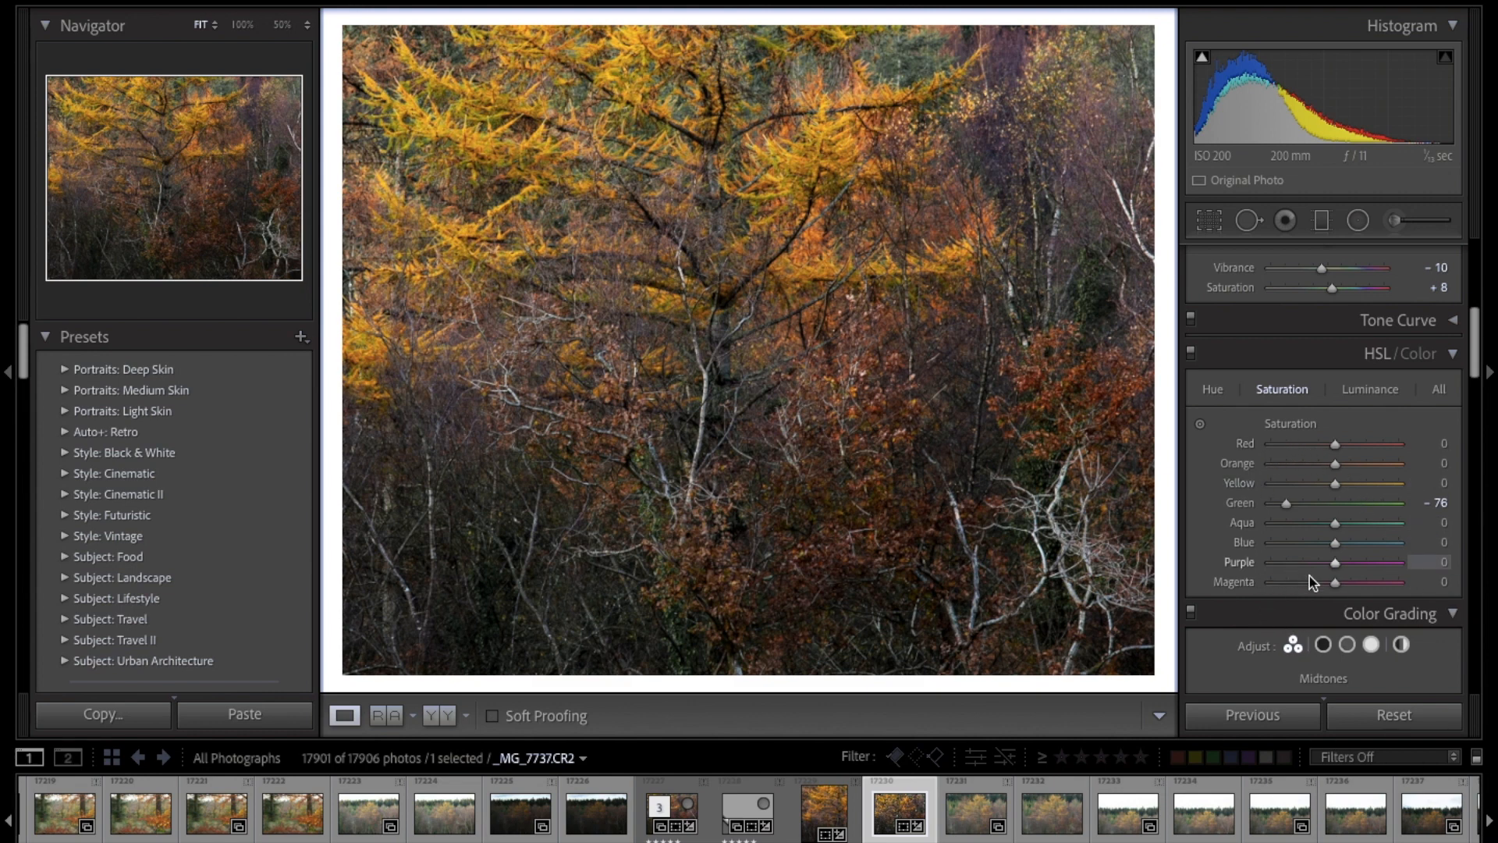
left_click_drag(1335, 564, 1295, 569)
left_click_drag(1277, 587, 1323, 566)
Step: Set the Orange hue to -9 in the HSL adjustments and shift the Yellow hue slightly toward orange
left_click(1213, 388)
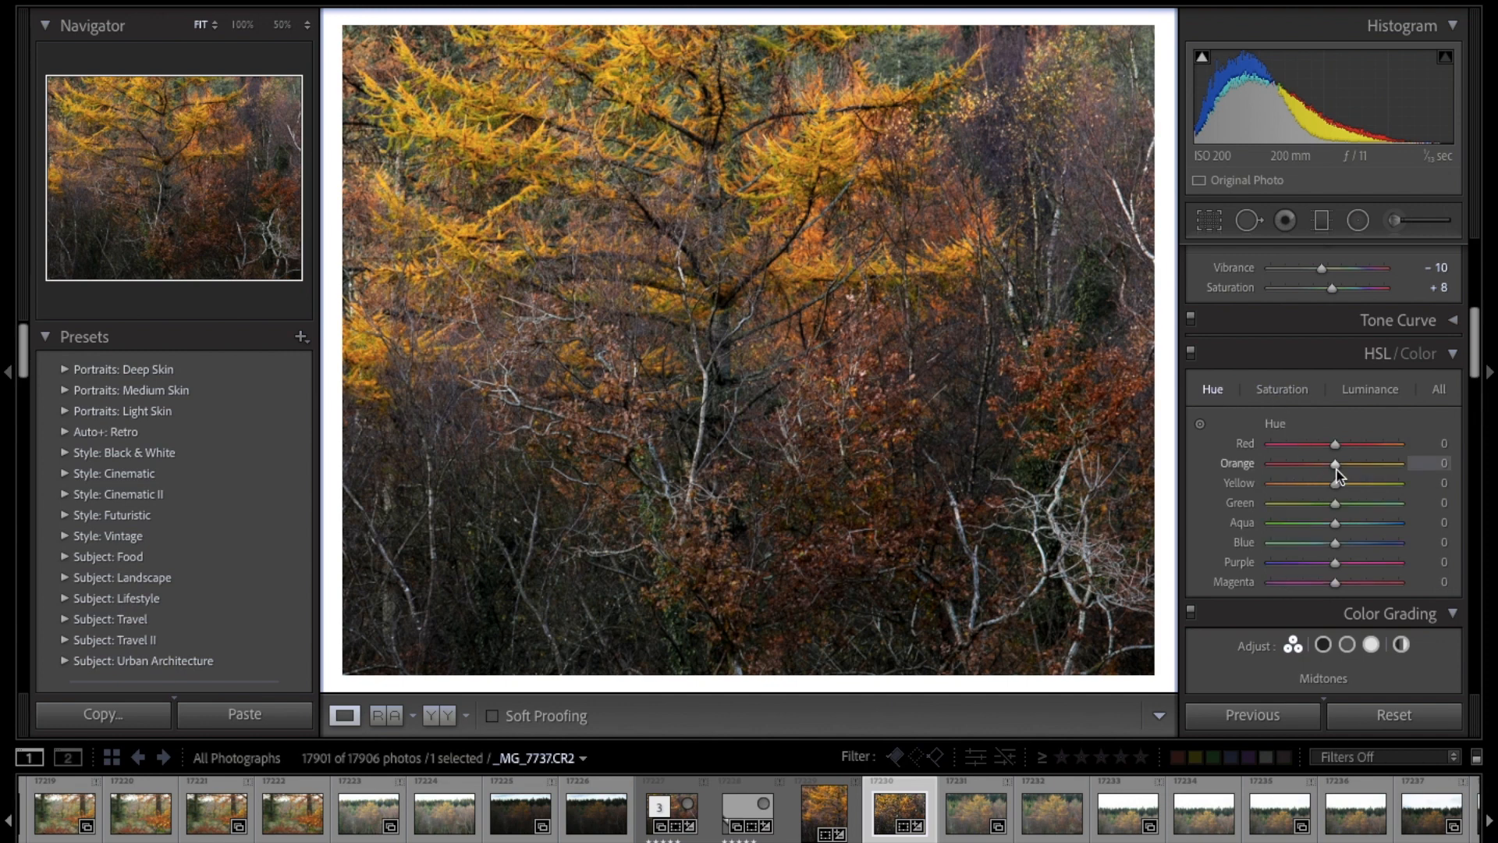
mouse_move(1336, 467)
left_mouse_down()
mouse_move(1305, 466)
mouse_move(1361, 467)
mouse_move(1331, 469)
left_mouse_up()
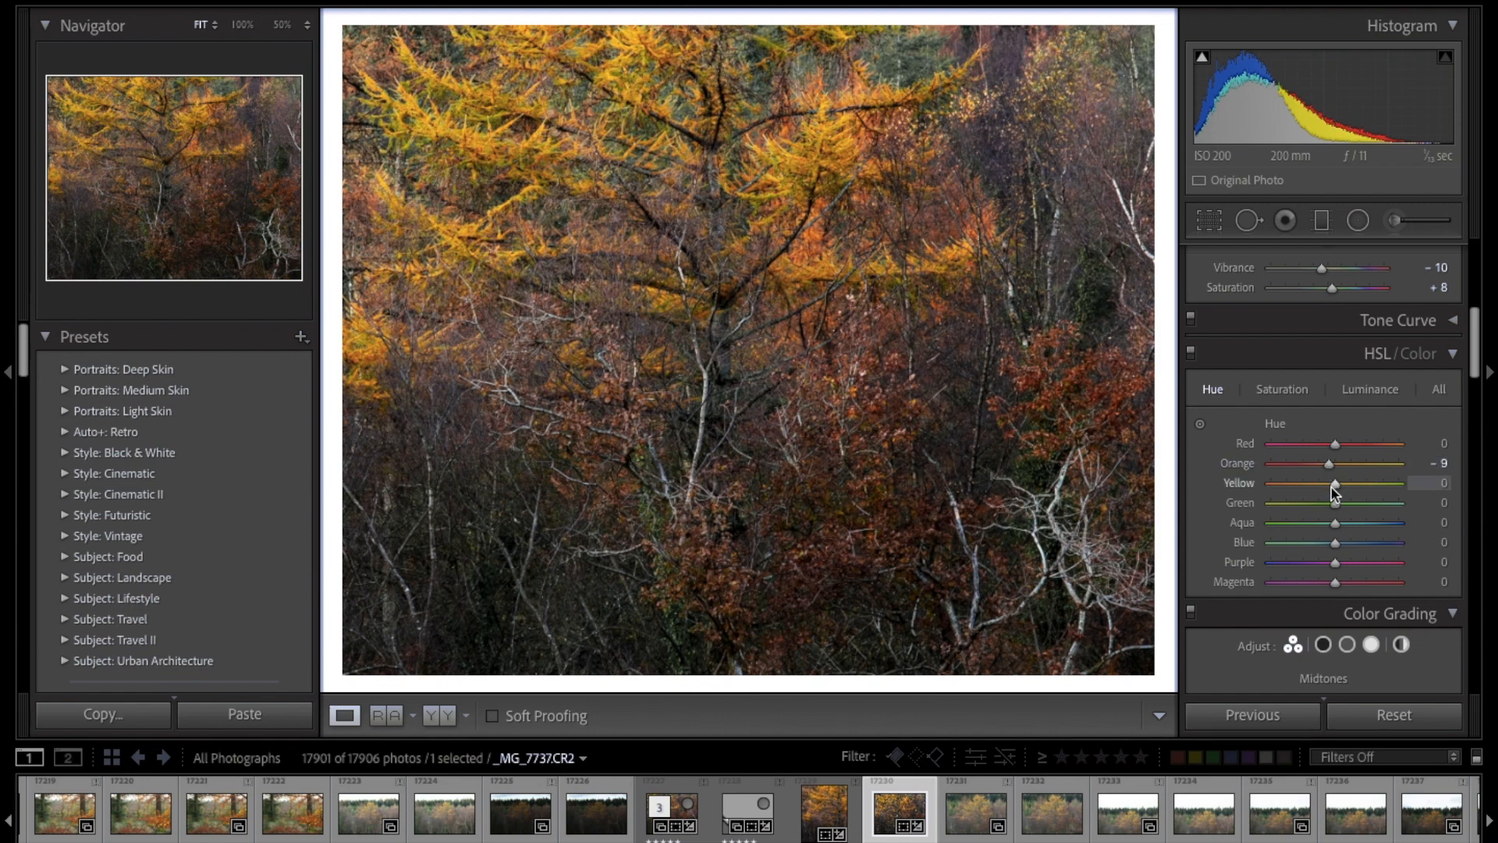
mouse_move(1335, 484)
left_mouse_down()
mouse_move(1348, 484)
mouse_move(1329, 484)
left_mouse_up()
left_click_drag(1331, 489, 1330, 490)
Step: Set the Sharpening Amount to 50
scroll(1331, 490, "down", 8)
scroll(1334, 479, "down", 5)
left_click_drag(1298, 512, 1305, 512)
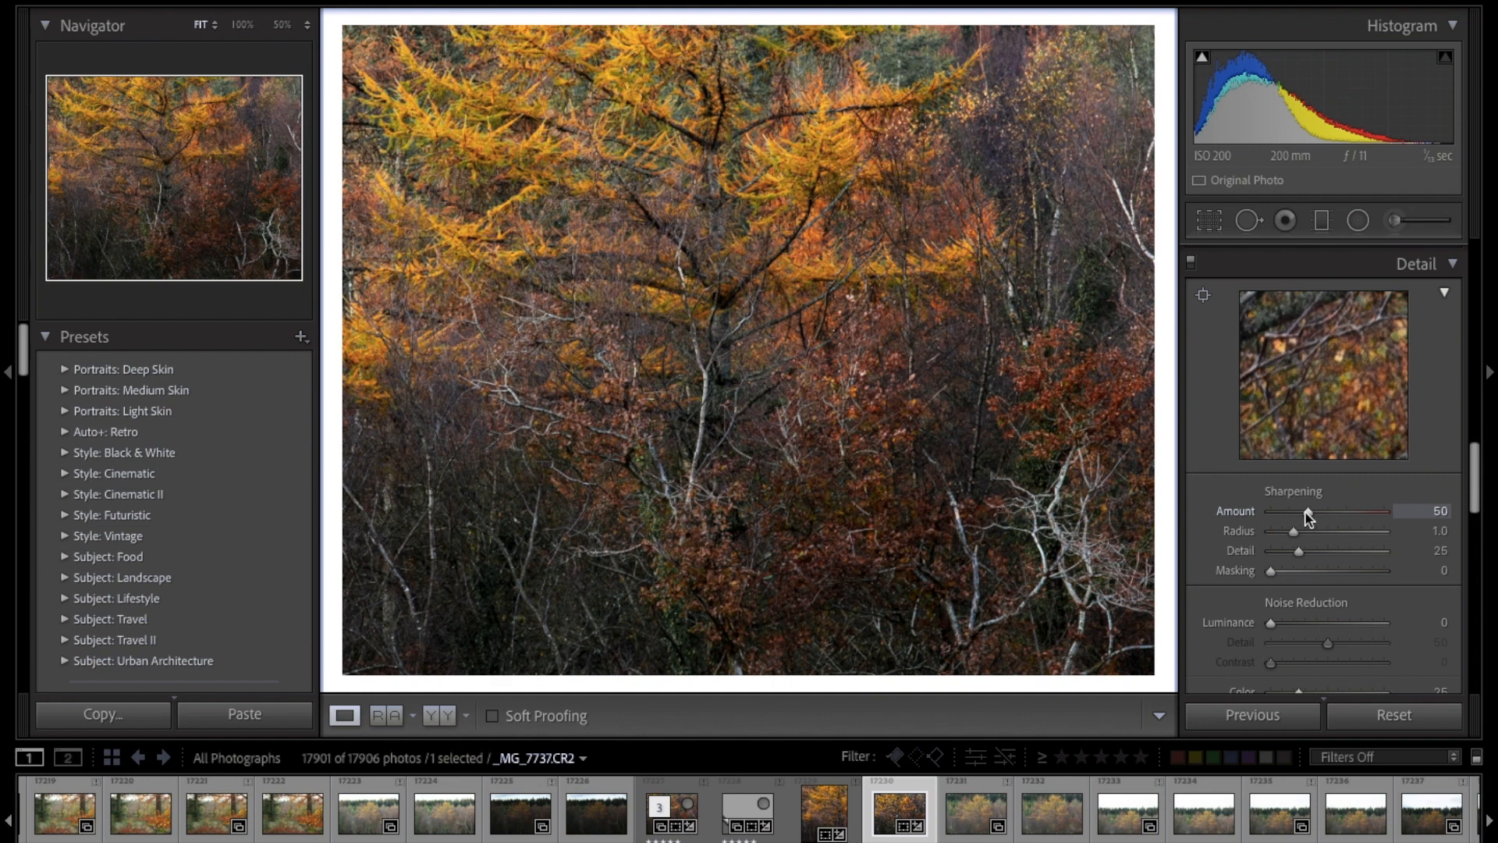
Step: Set the Sharpening Masking to 82, using the black-and-white mask preview to compare high and low values
left_click_drag(1271, 571, 1371, 573)
key("alt")
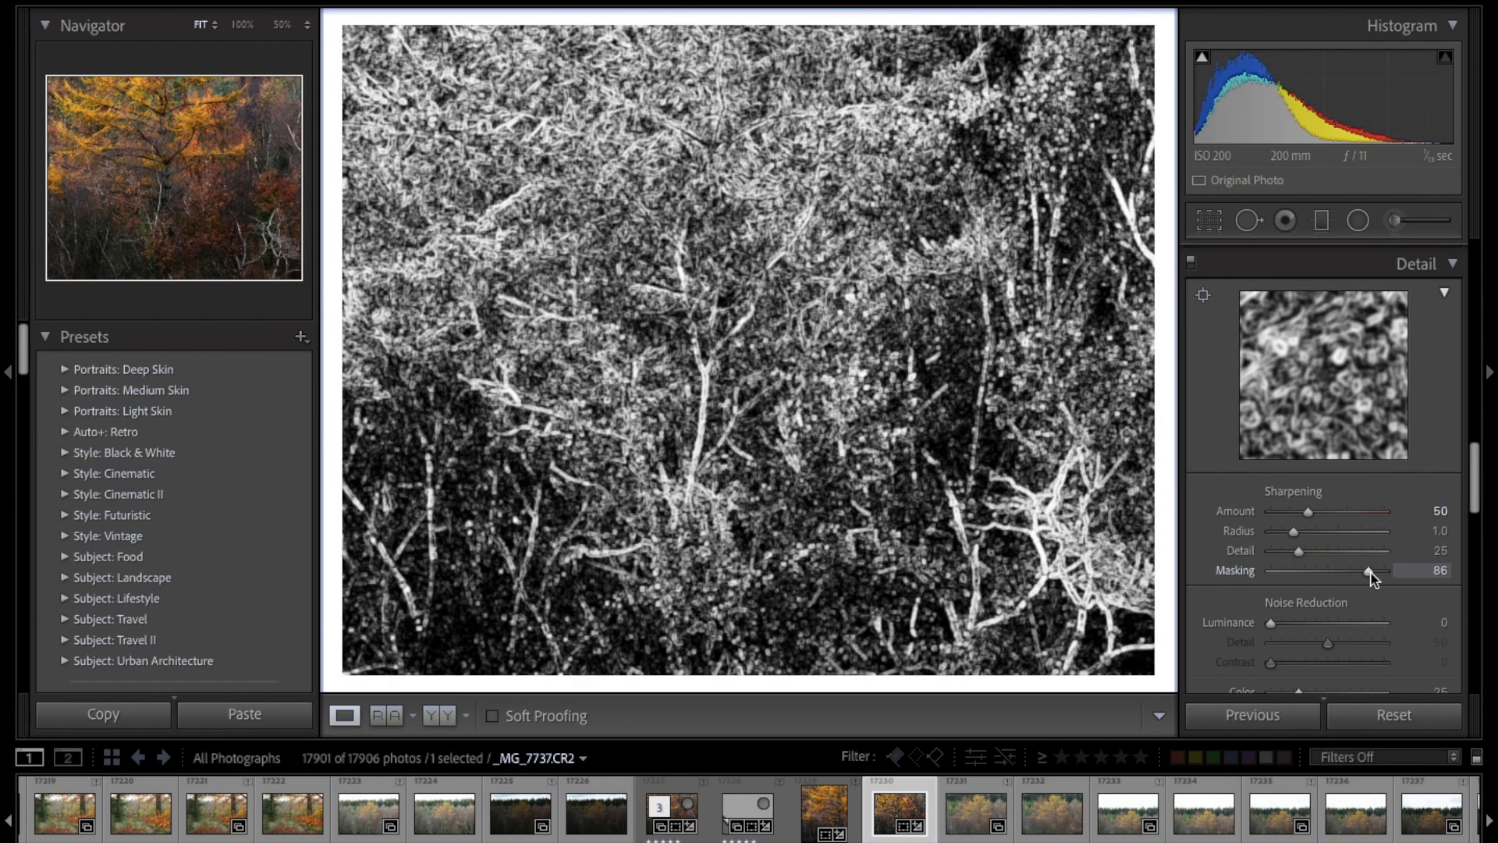
left_click_drag(1370, 572, 1277, 556)
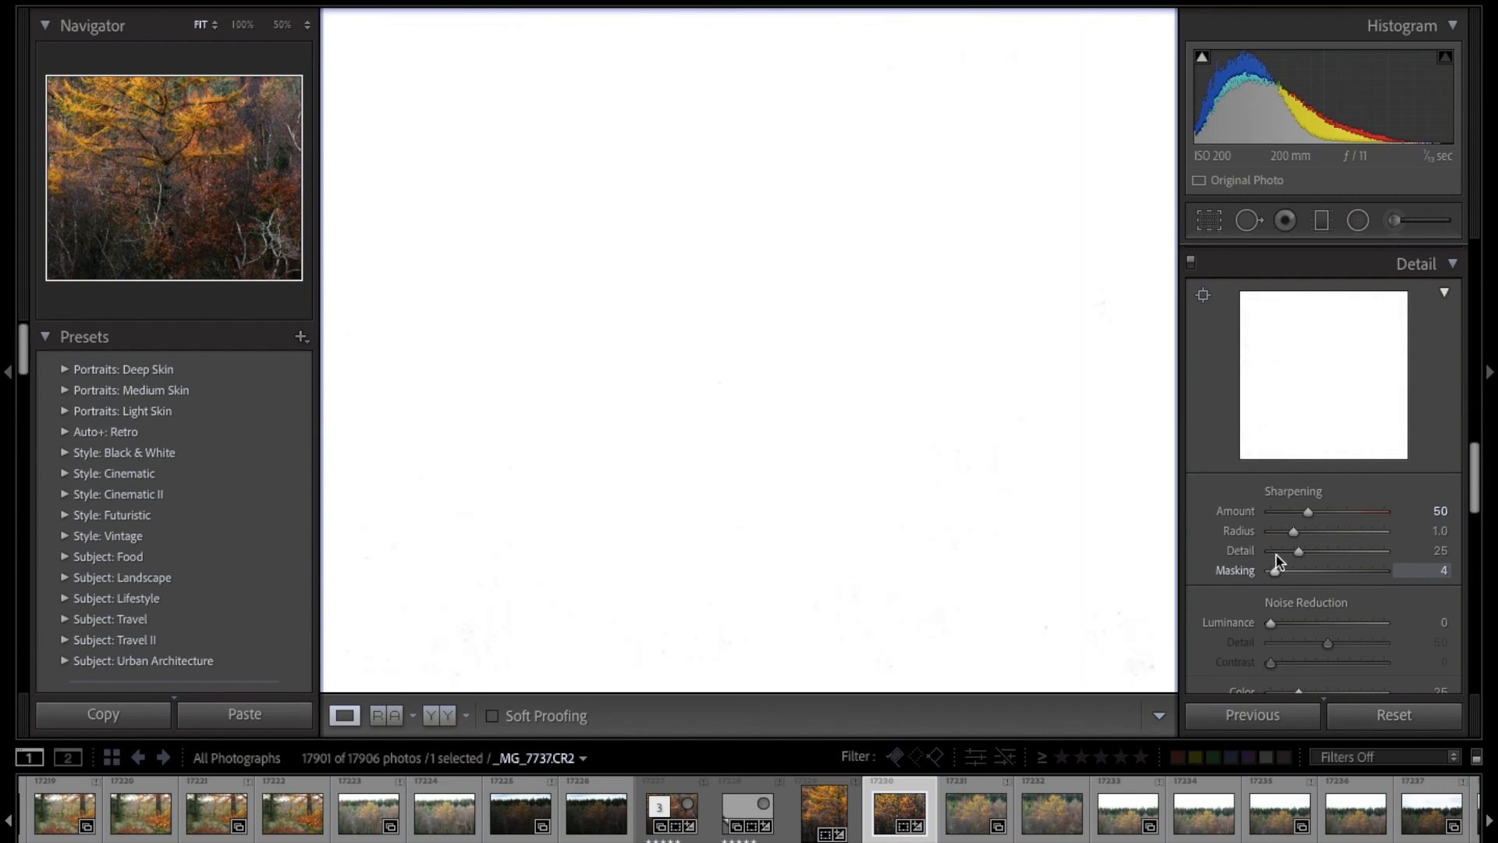
left_click_drag(1277, 558, 1365, 575)
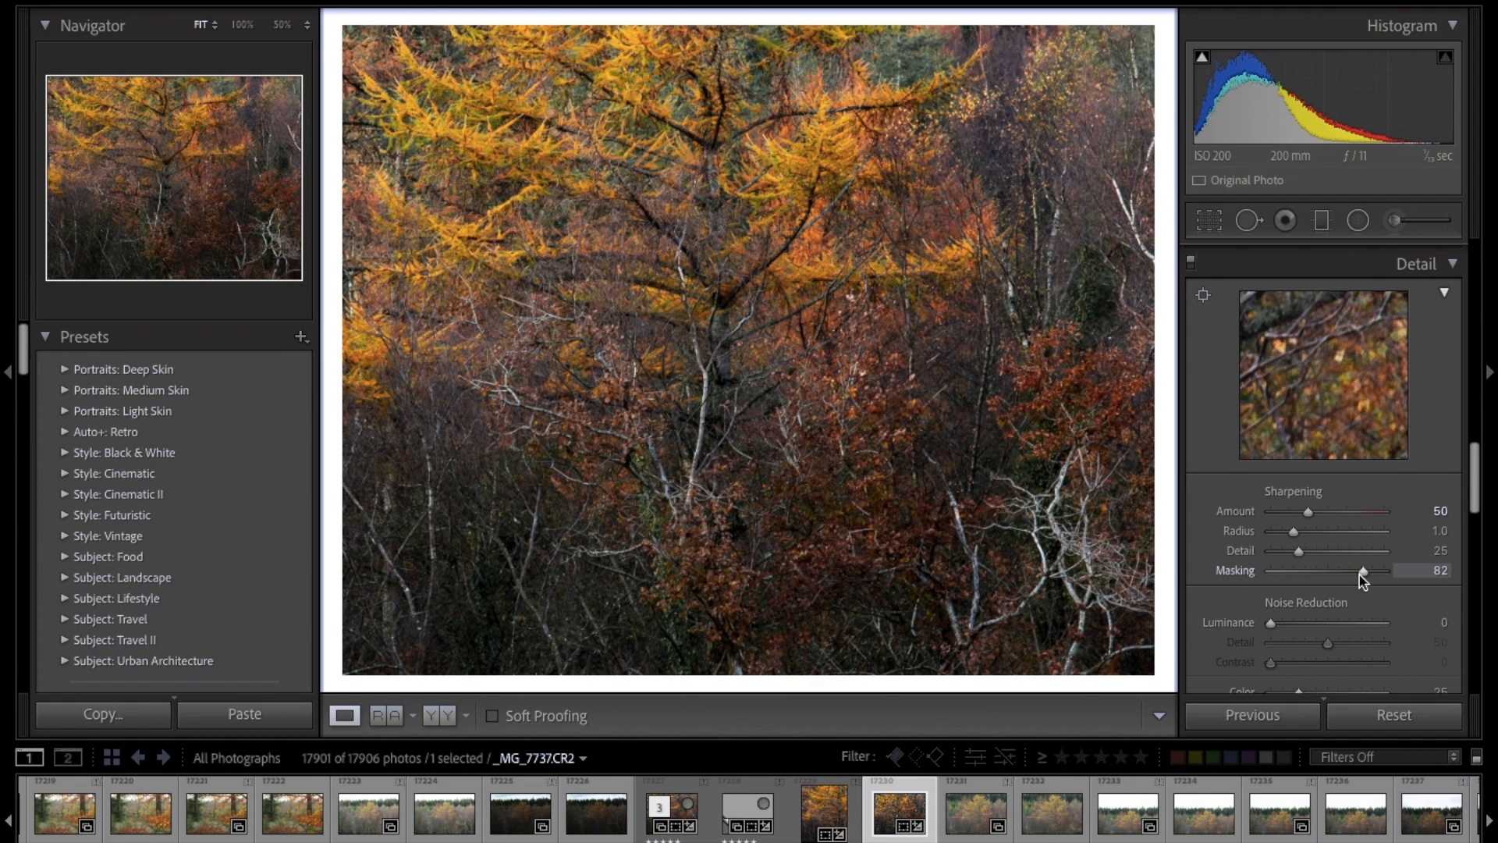
Step: Inspect the fine detail in the branches and dark leaves, and set the Luminance noise reduction to 20
scroll(1360, 575, "down", 3)
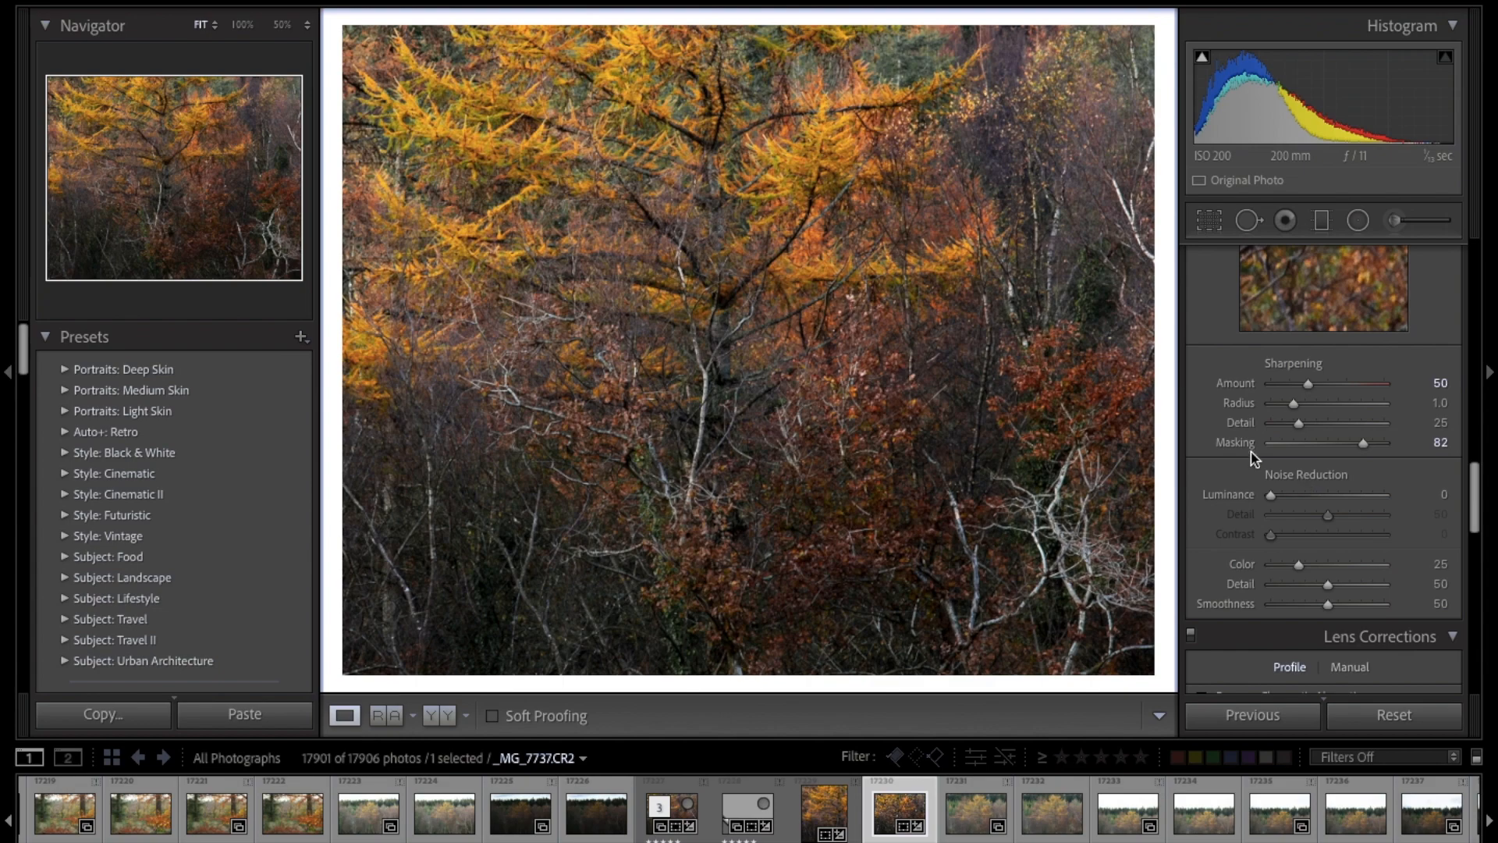
left_click(908, 344)
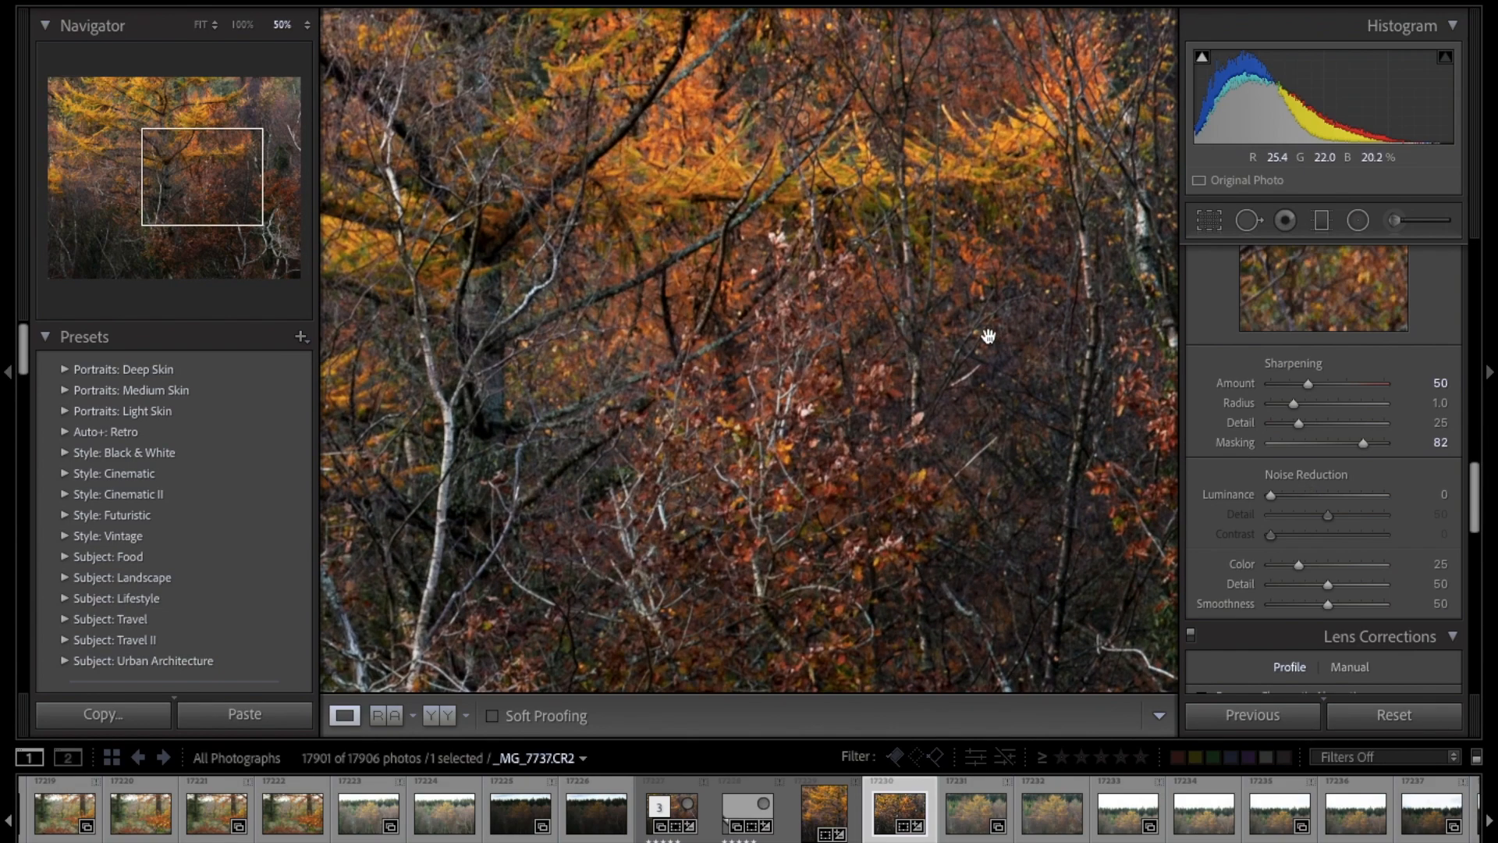
scroll(988, 336, "down", 3)
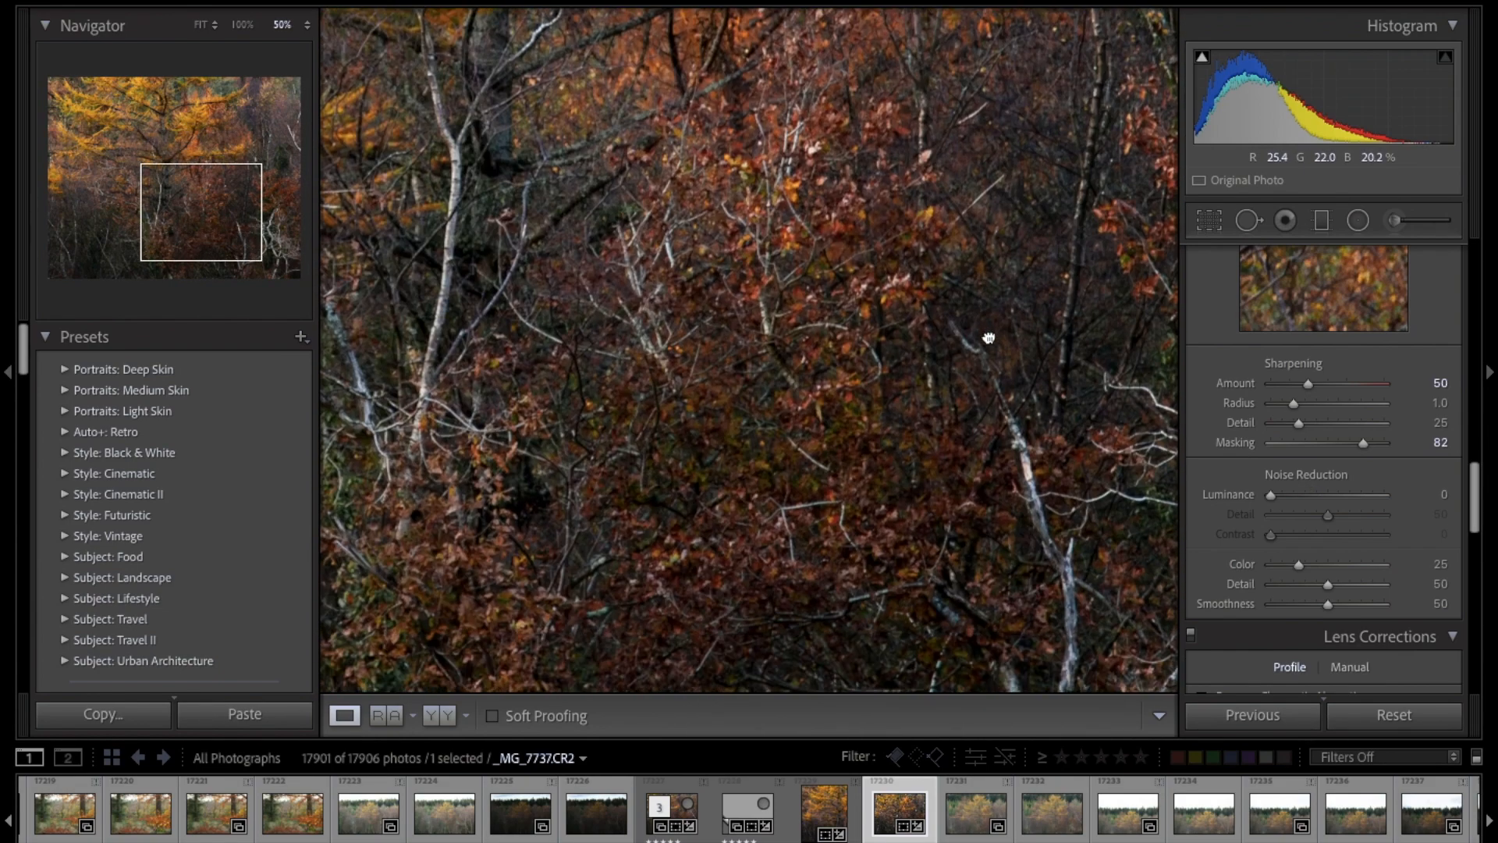
left_click(989, 337)
left_click(1292, 495)
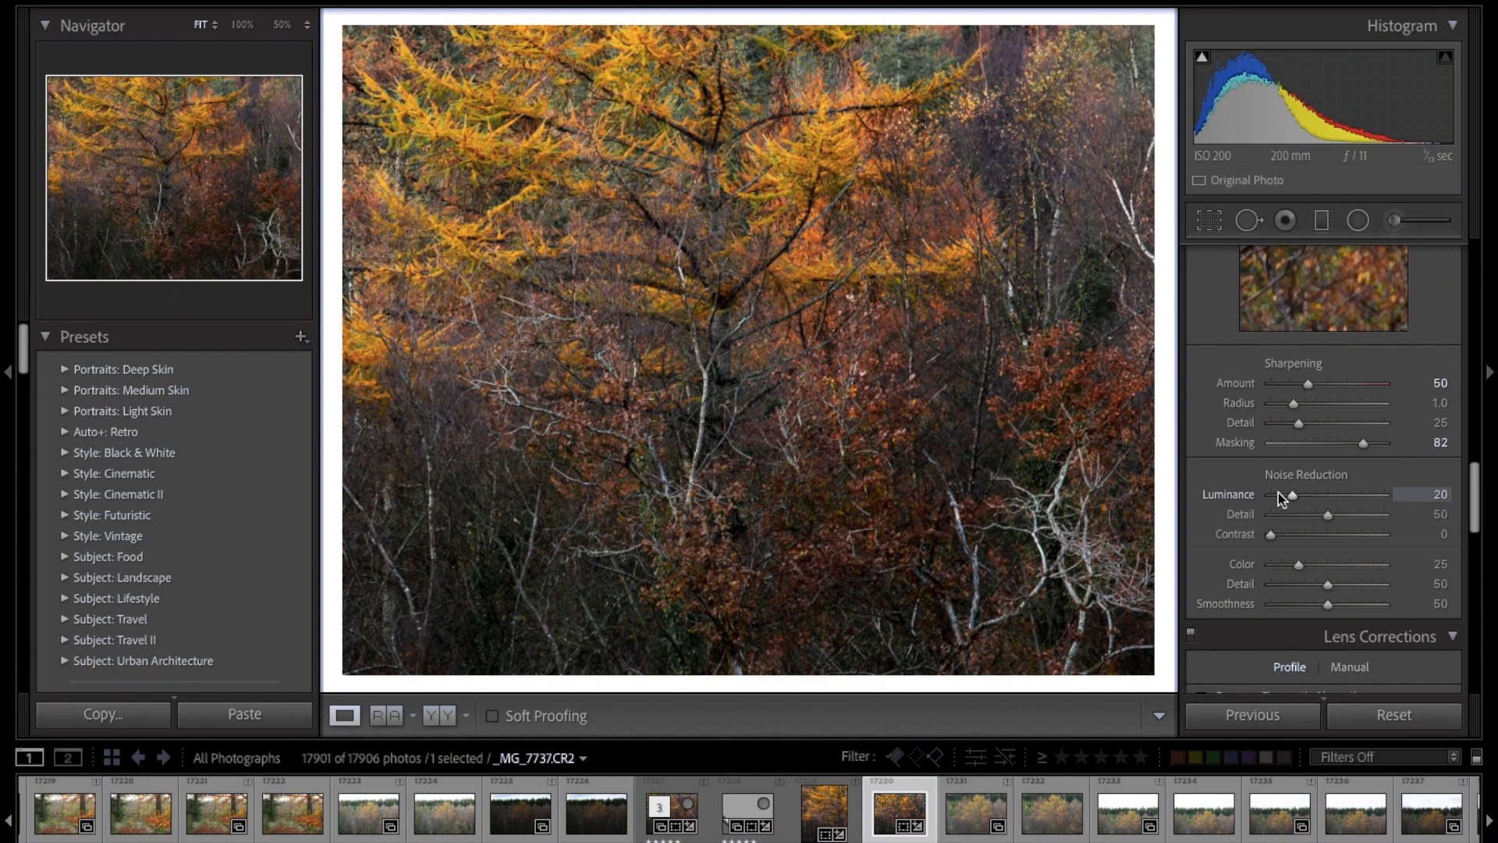
Step: Inspect the sharpening and noise reduction on the central branches and red leaves at 50% magnification
left_click(909, 278)
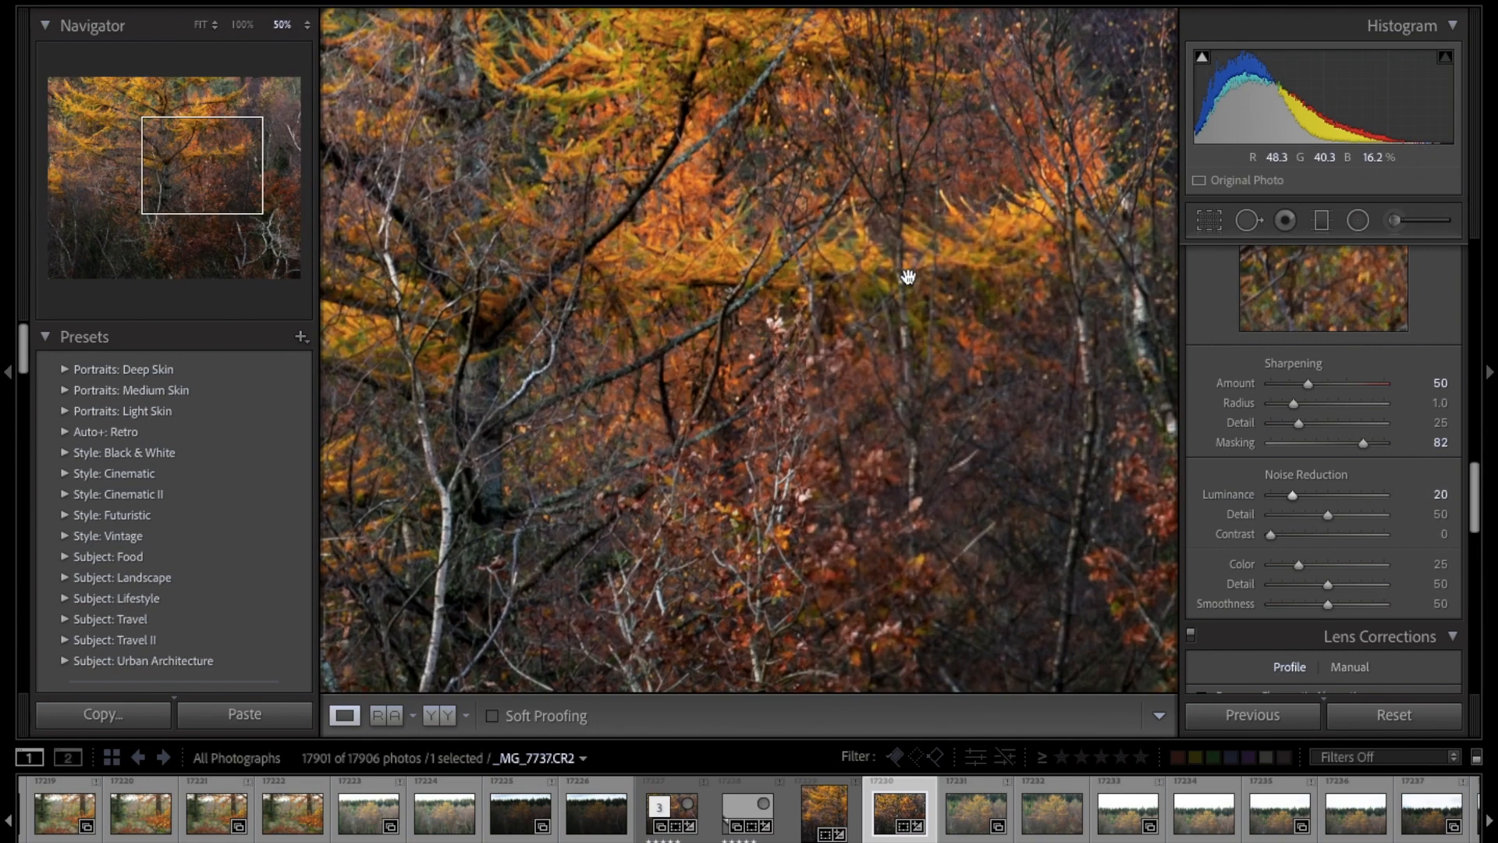
left_click_drag(987, 423, 819, 318)
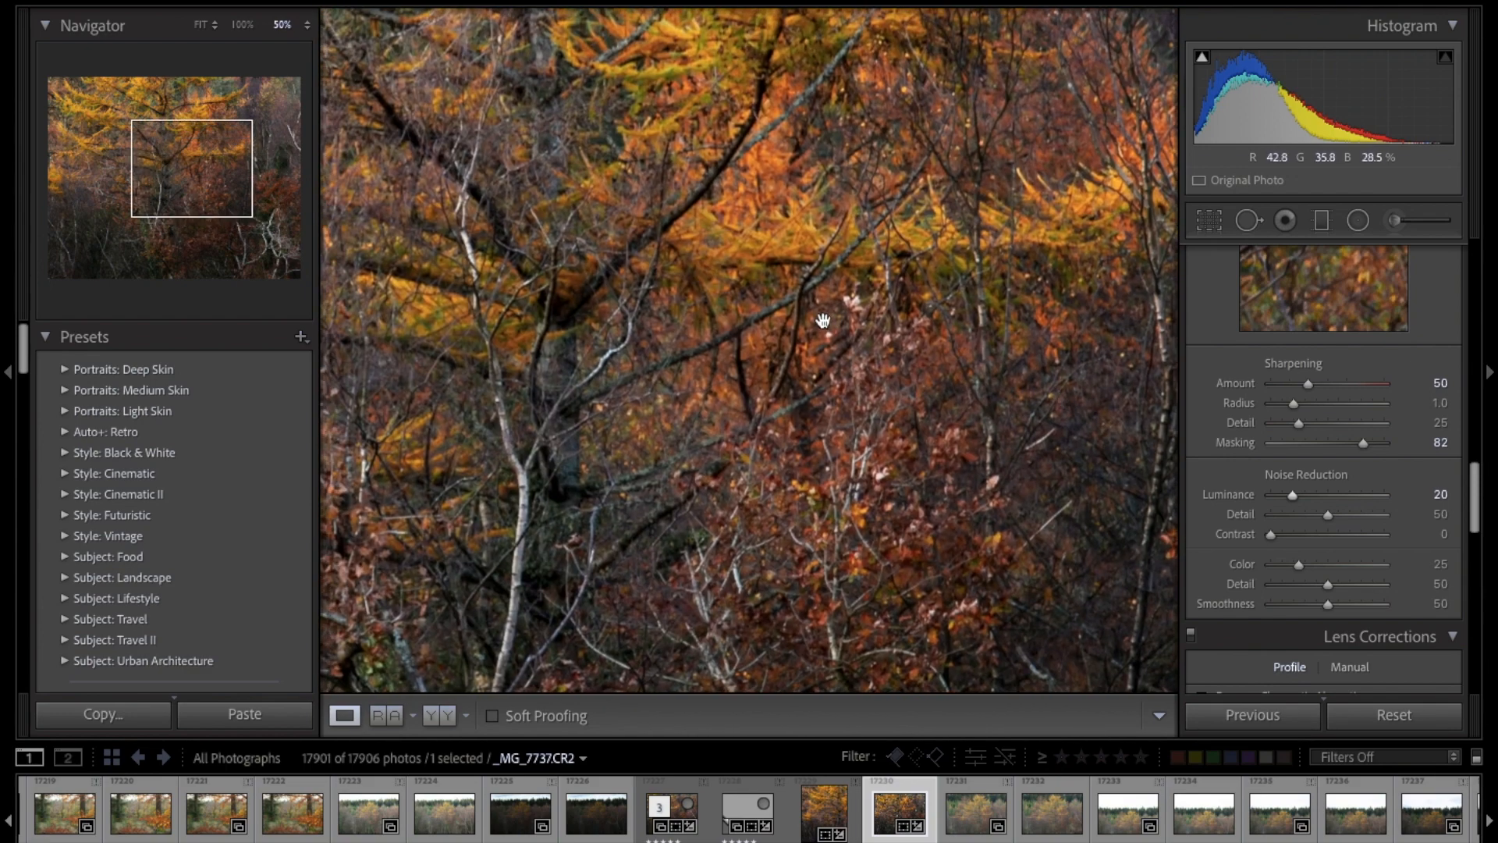
left_click(863, 335)
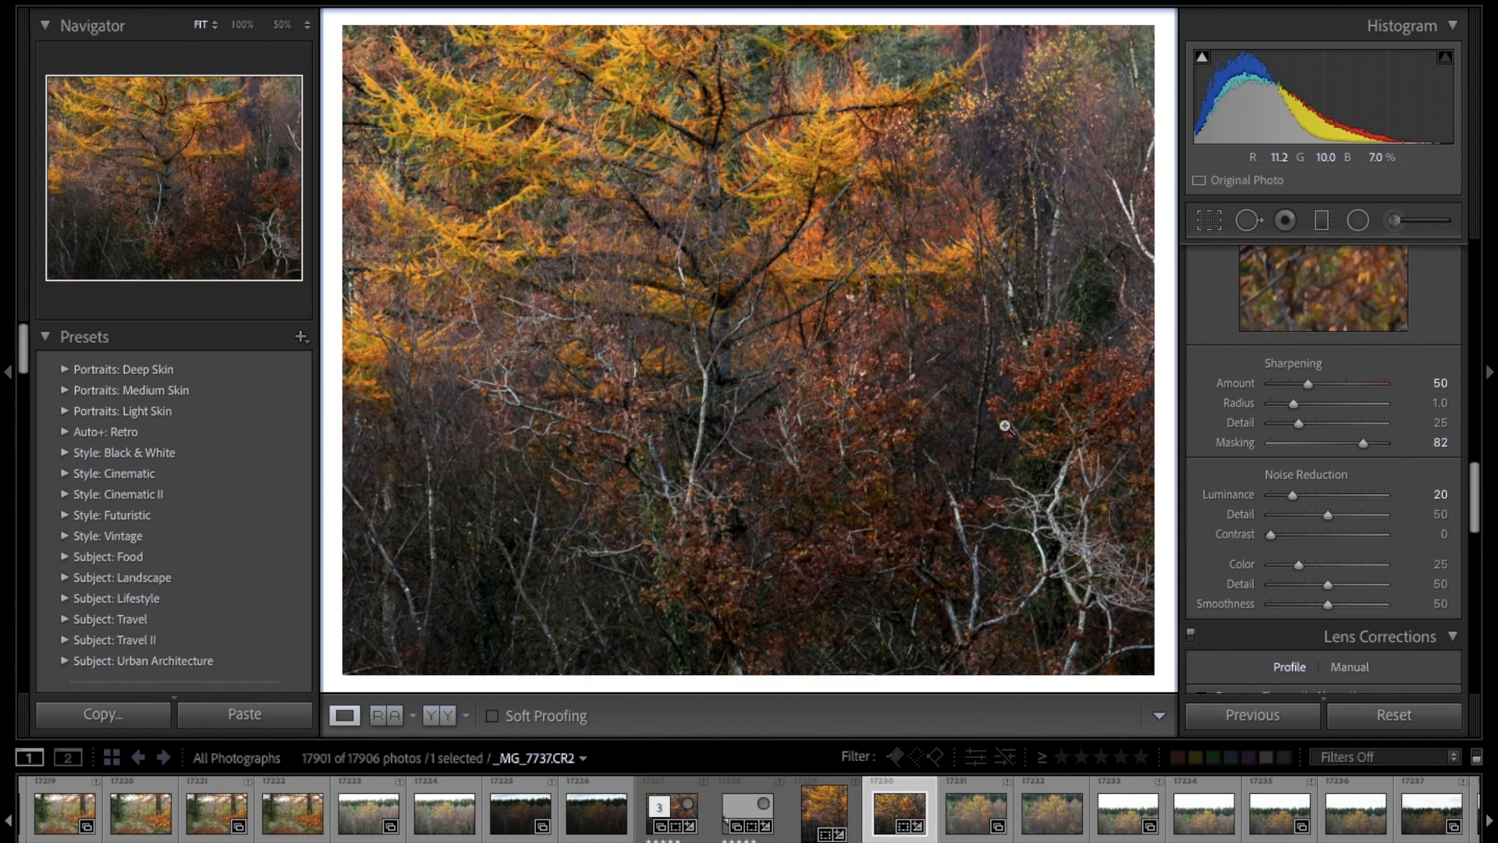
Step: Enable Remove Chromatic Aberration and Profile Corrections for the photo's lens
scroll(1321, 523, "down", 5)
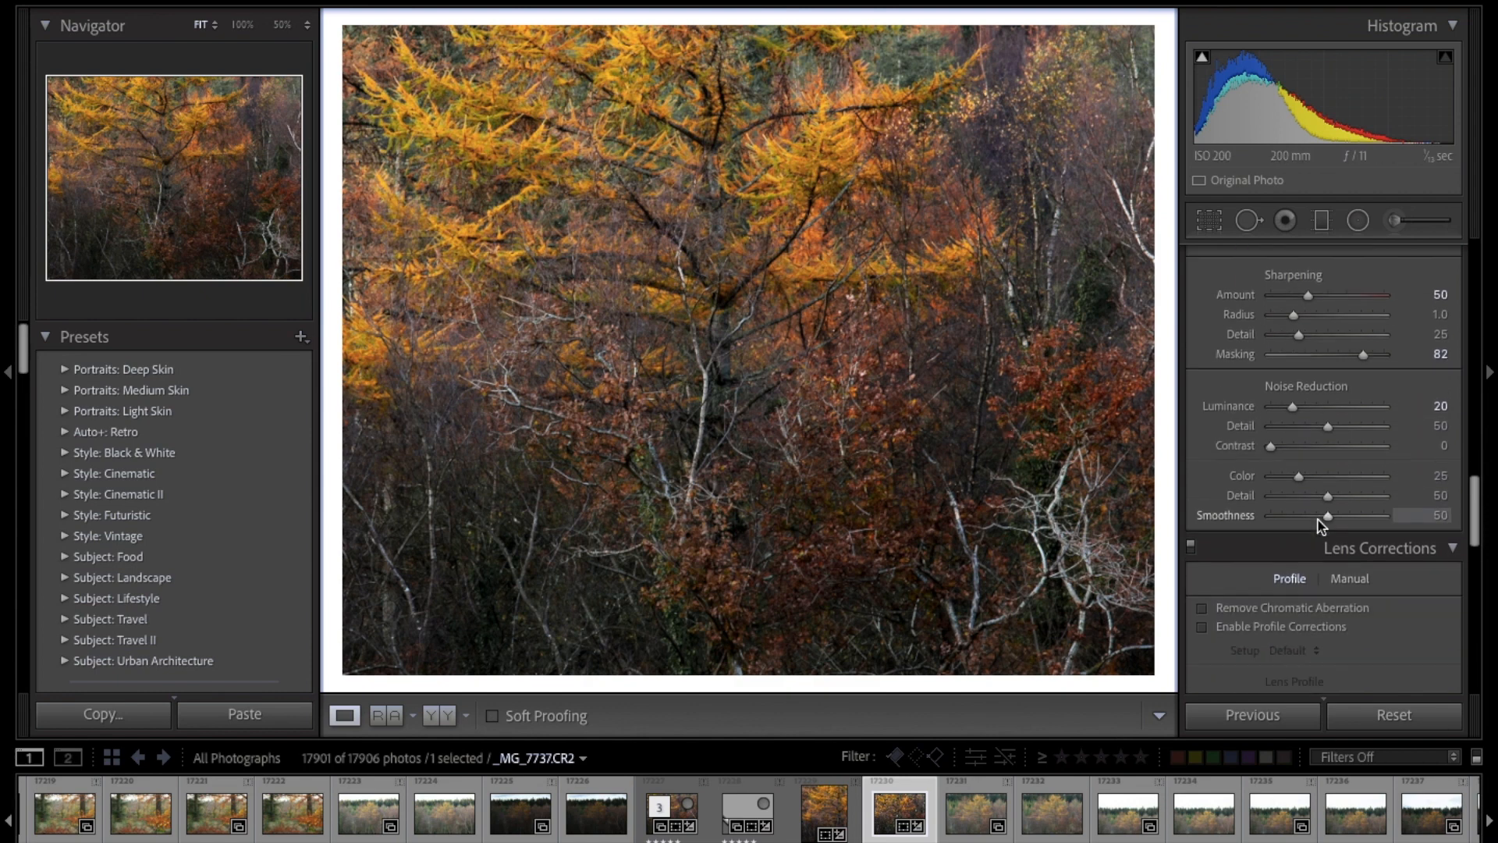
scroll(1321, 525, "down", 1)
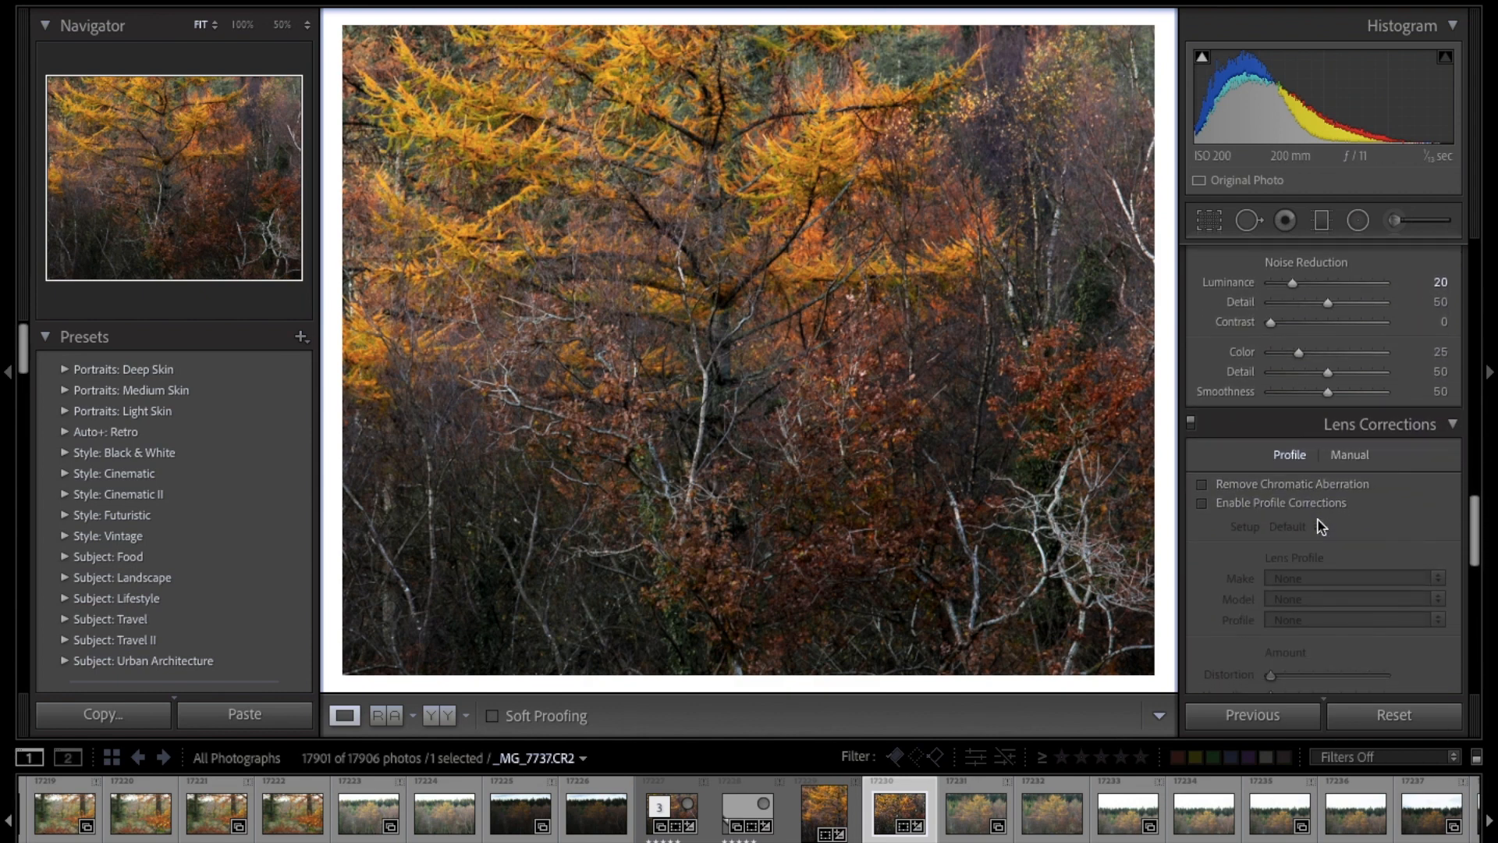
scroll(1321, 526, "down", 3)
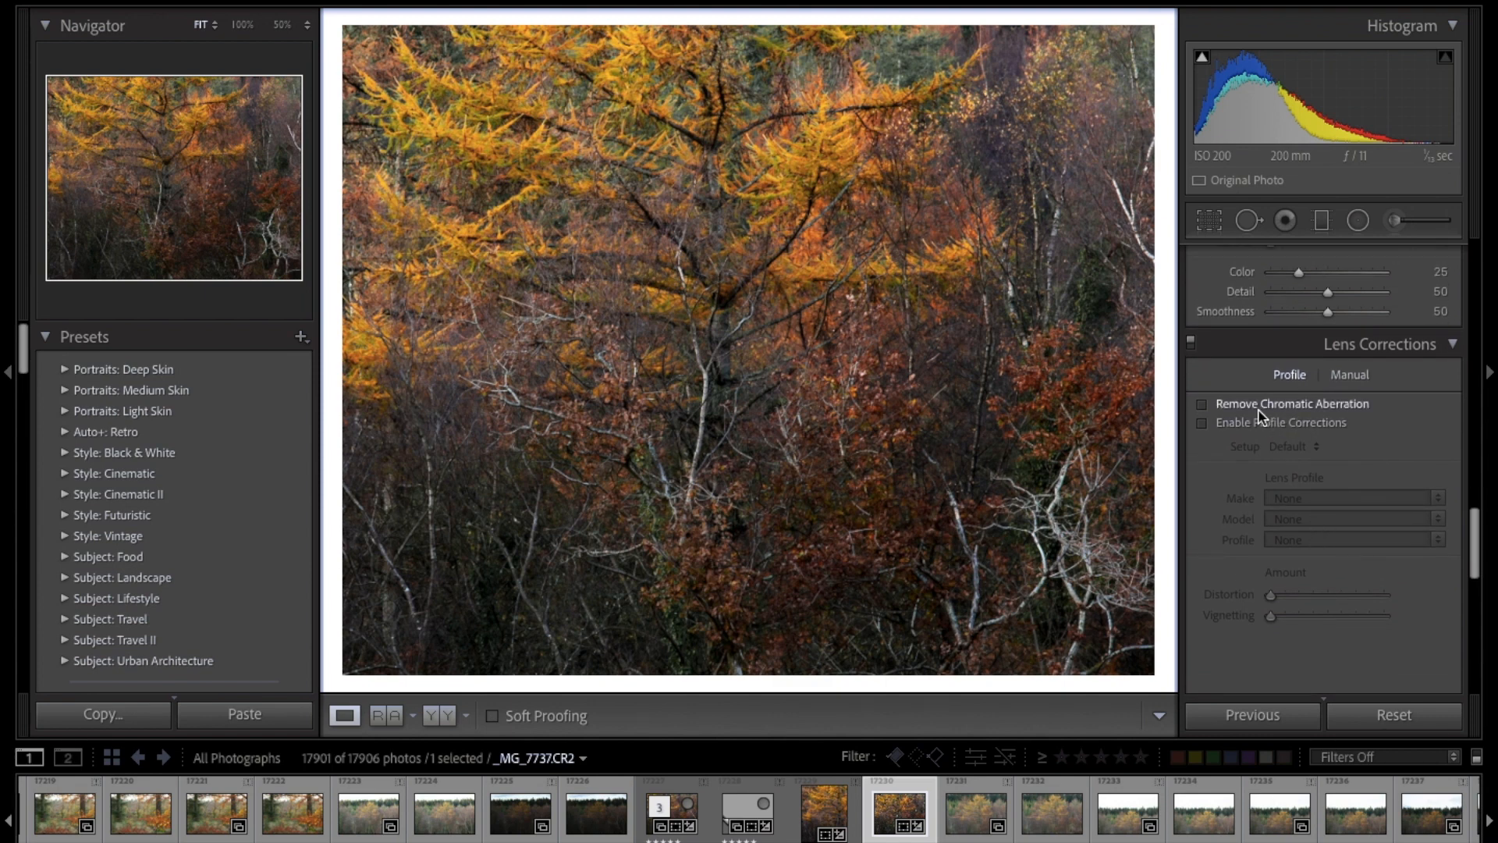
left_click(1203, 407)
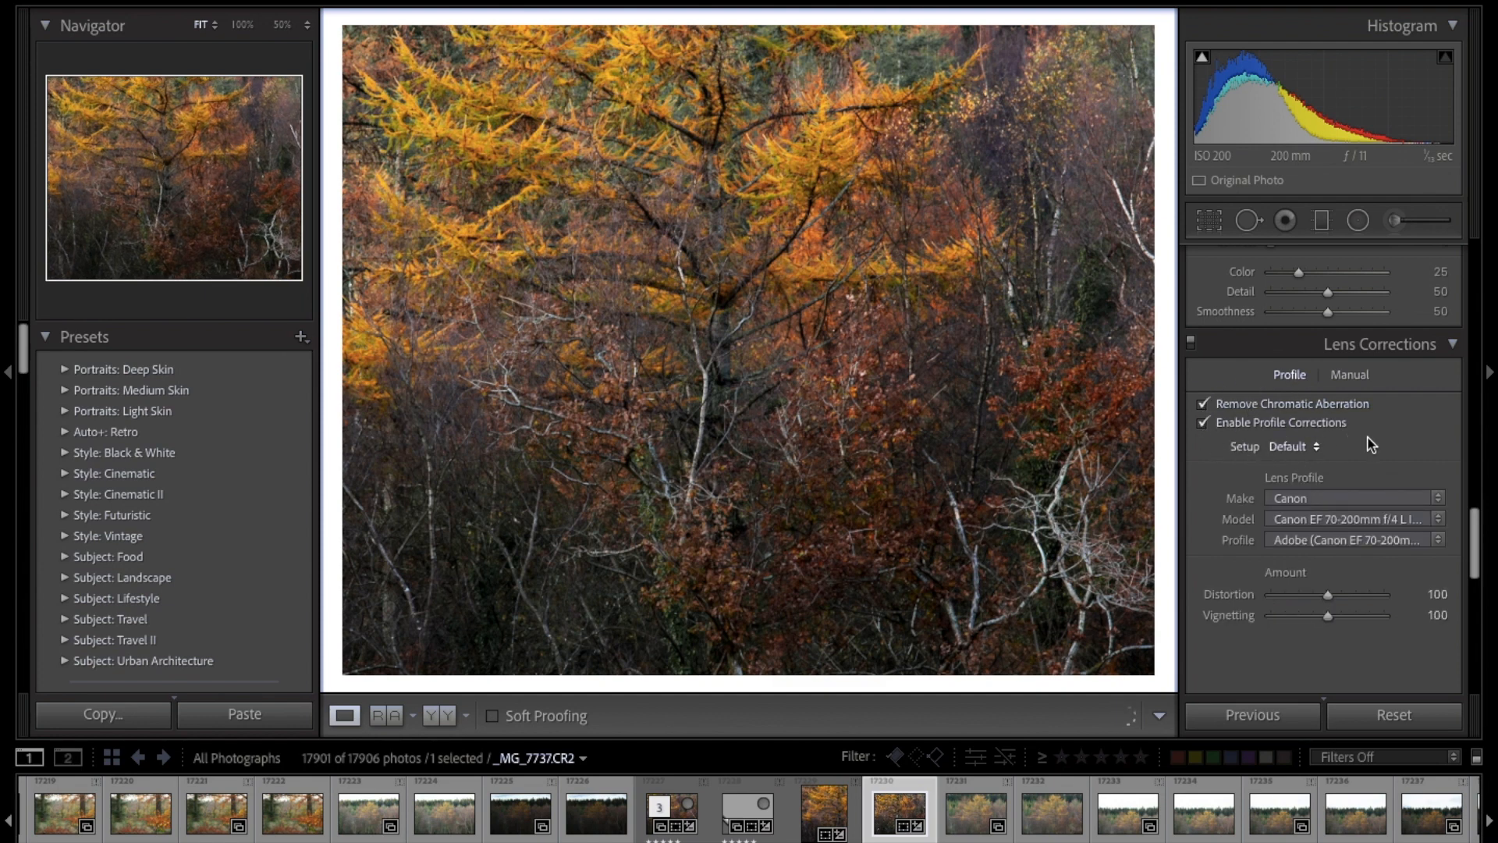
Step: Darken the photo's edges with a Highlight Priority post-crop vignette at an Amount of -14
scroll(1368, 440, "down", 1)
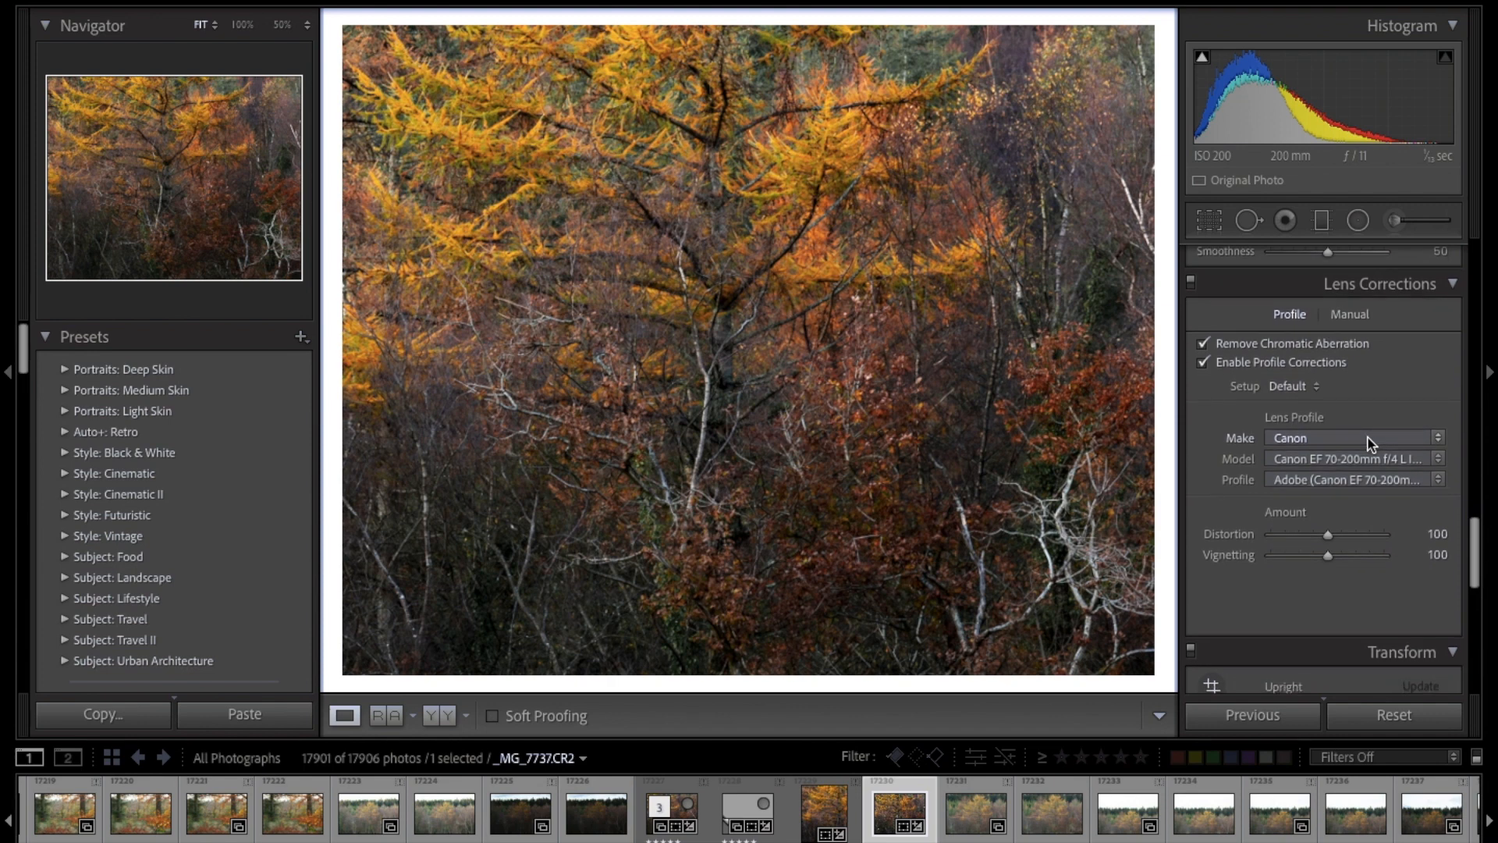
scroll(1367, 443, "down", 8)
scroll(1371, 443, "down", 2)
scroll(1371, 443, "down", 2)
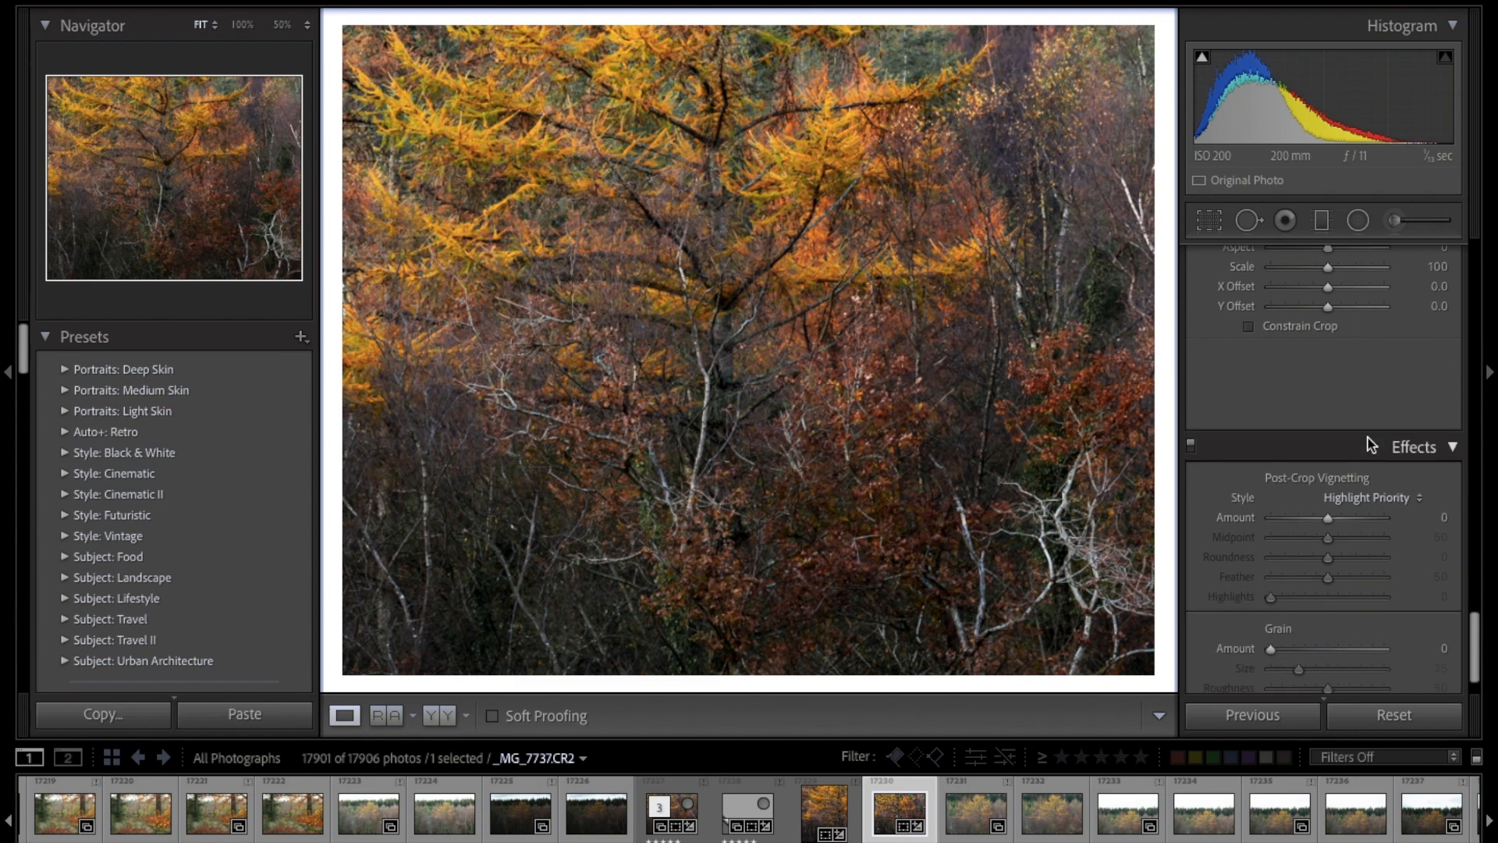
left_click_drag(1328, 517, 1319, 521)
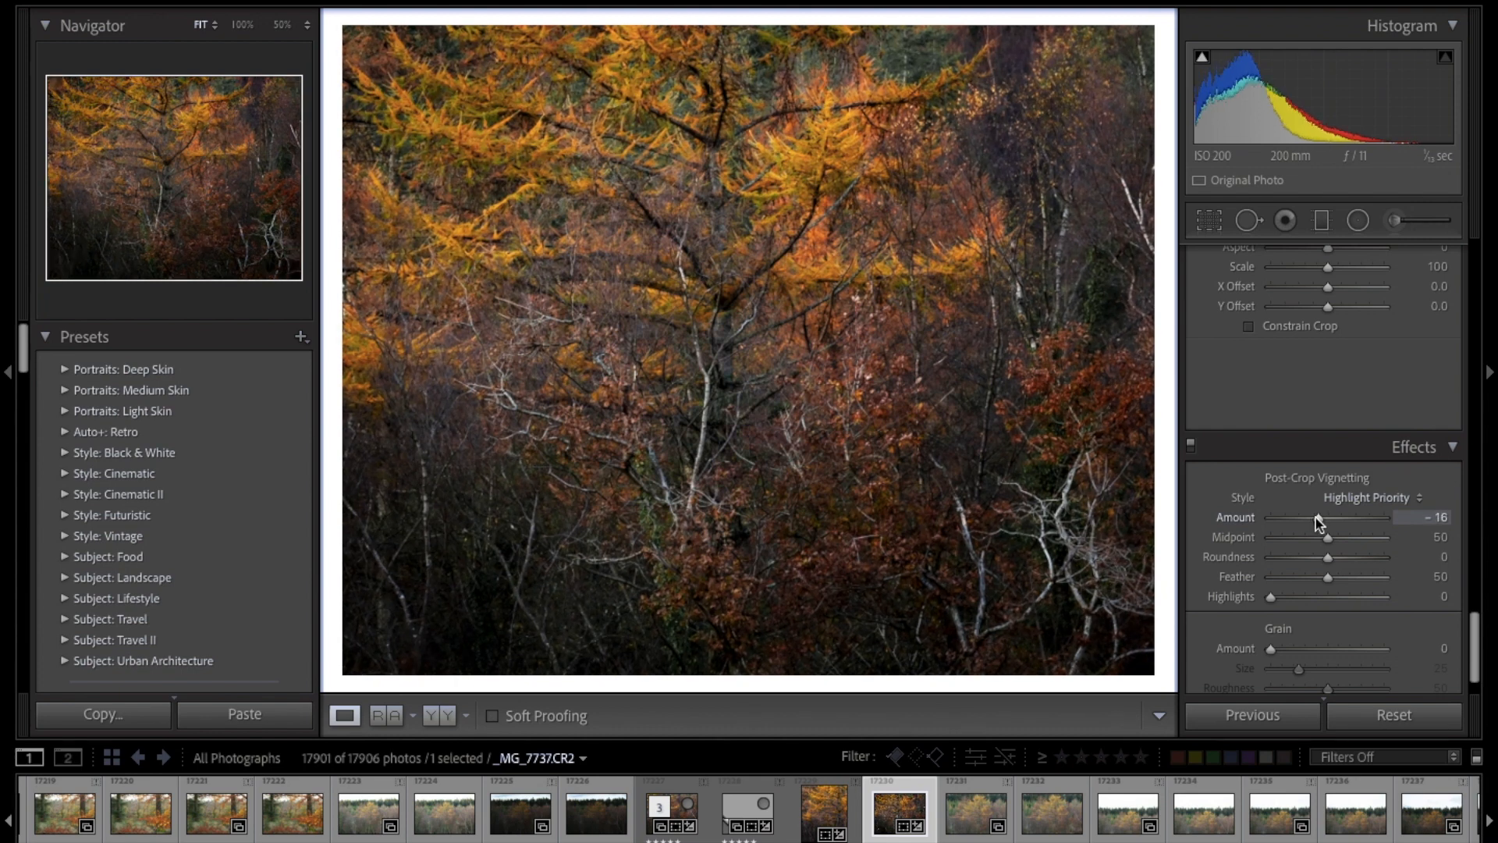
left_click_drag(1315, 518, 1318, 519)
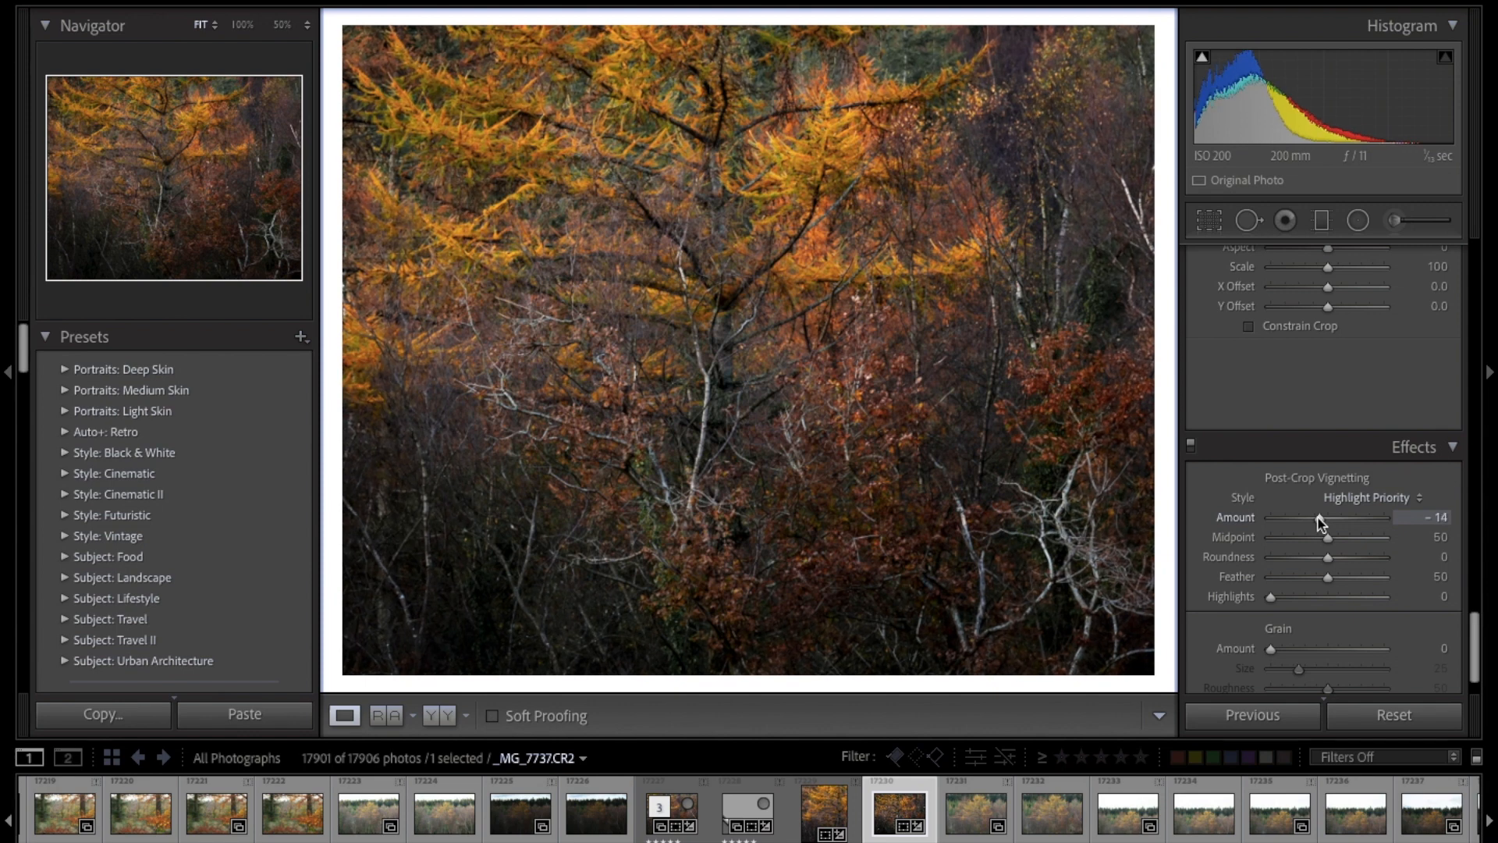
Step: Refine the bright tones by setting Highlights to -71 and Whites to +59
scroll(1319, 522, "up", 15)
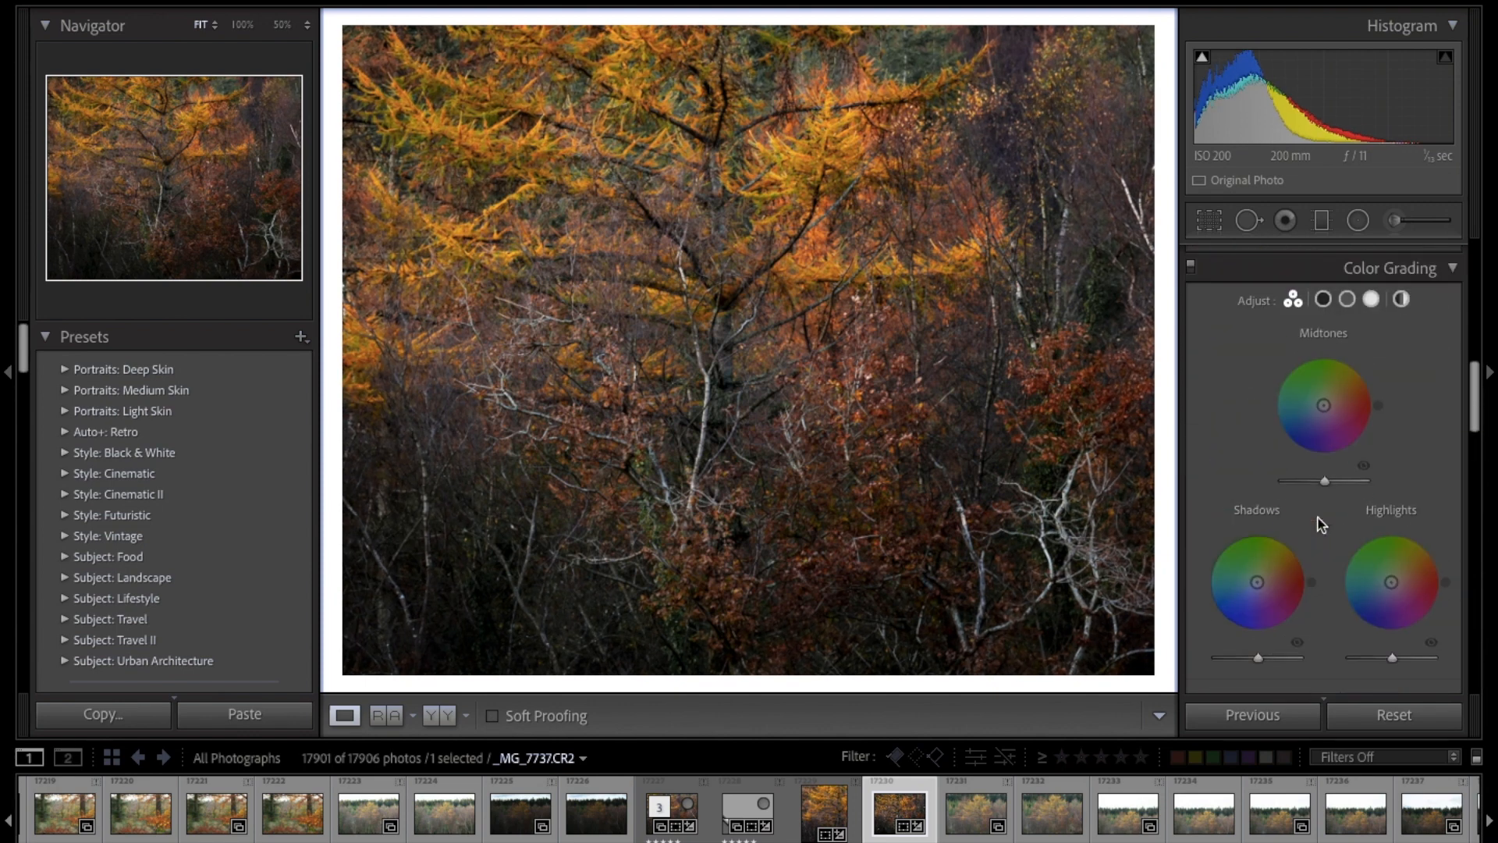
scroll(1319, 523, "up", 5)
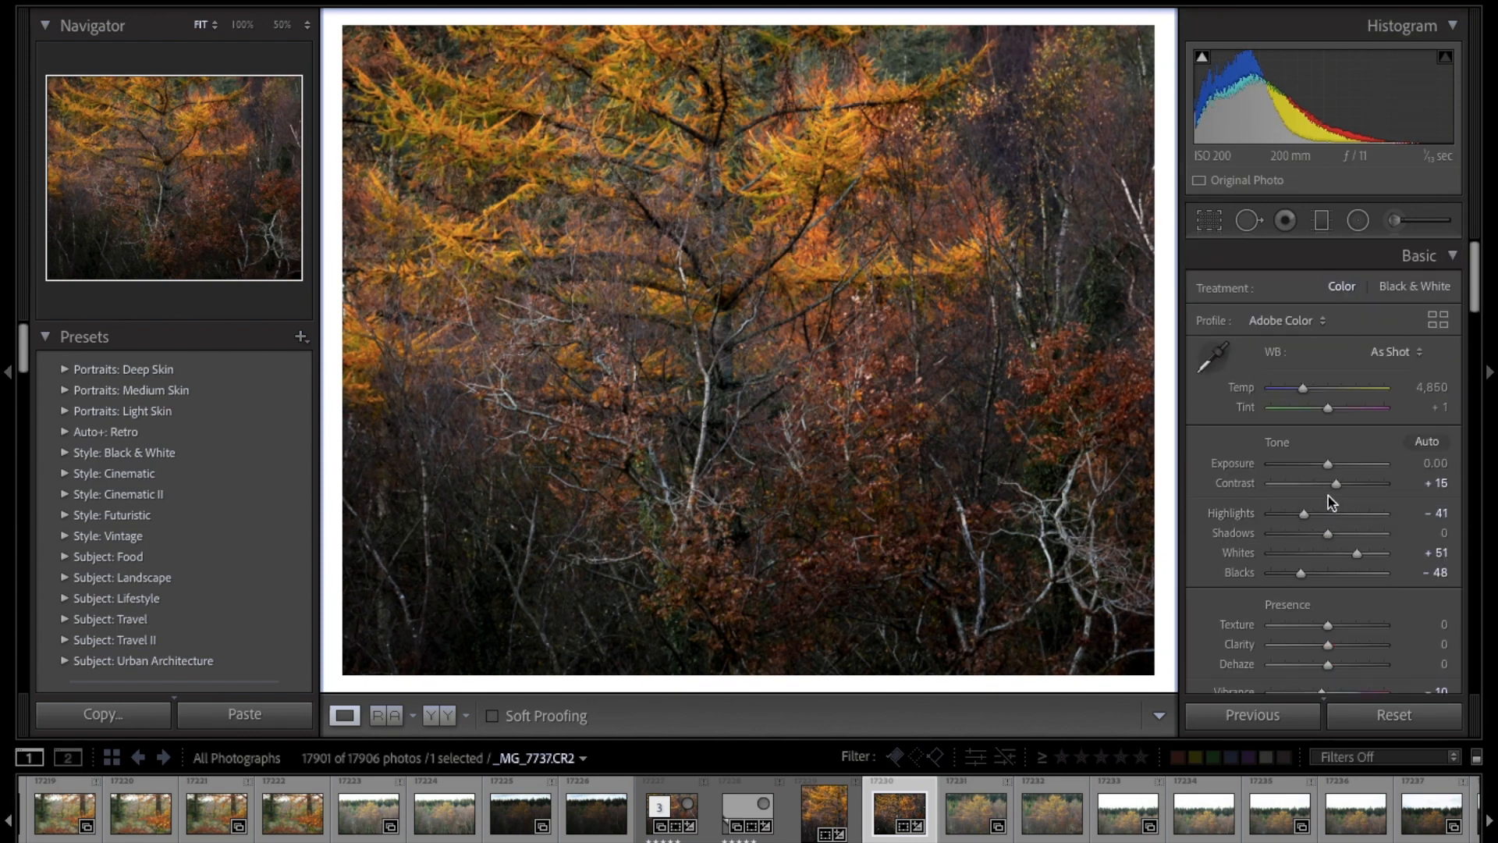
left_click_drag(1357, 482, 1360, 487)
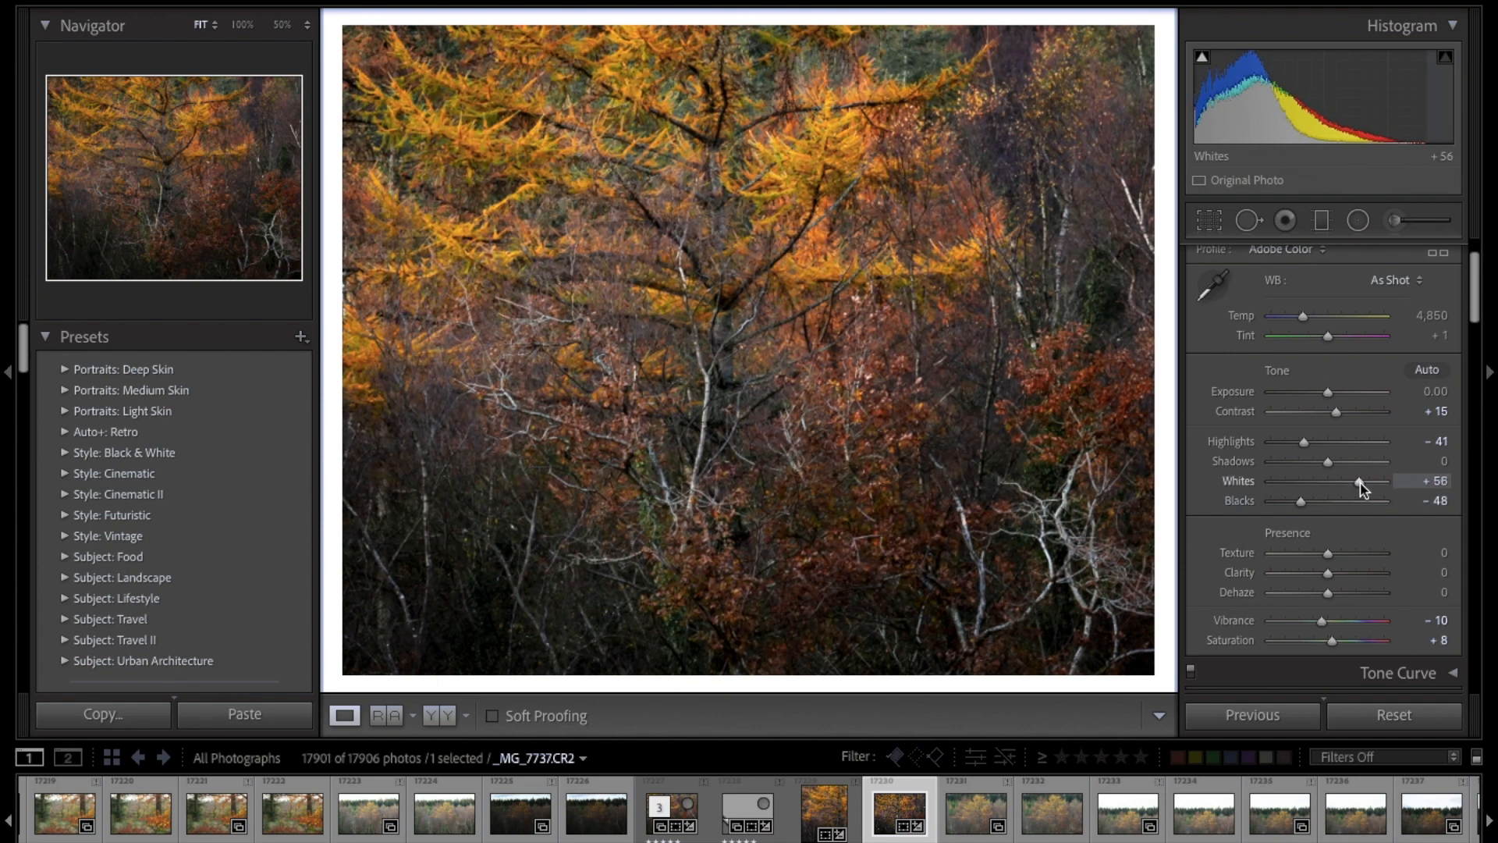
left_click_drag(1362, 488, 1363, 488)
mouse_move(1310, 445)
left_mouse_down()
mouse_move(1331, 448)
mouse_move(1293, 445)
left_mouse_up()
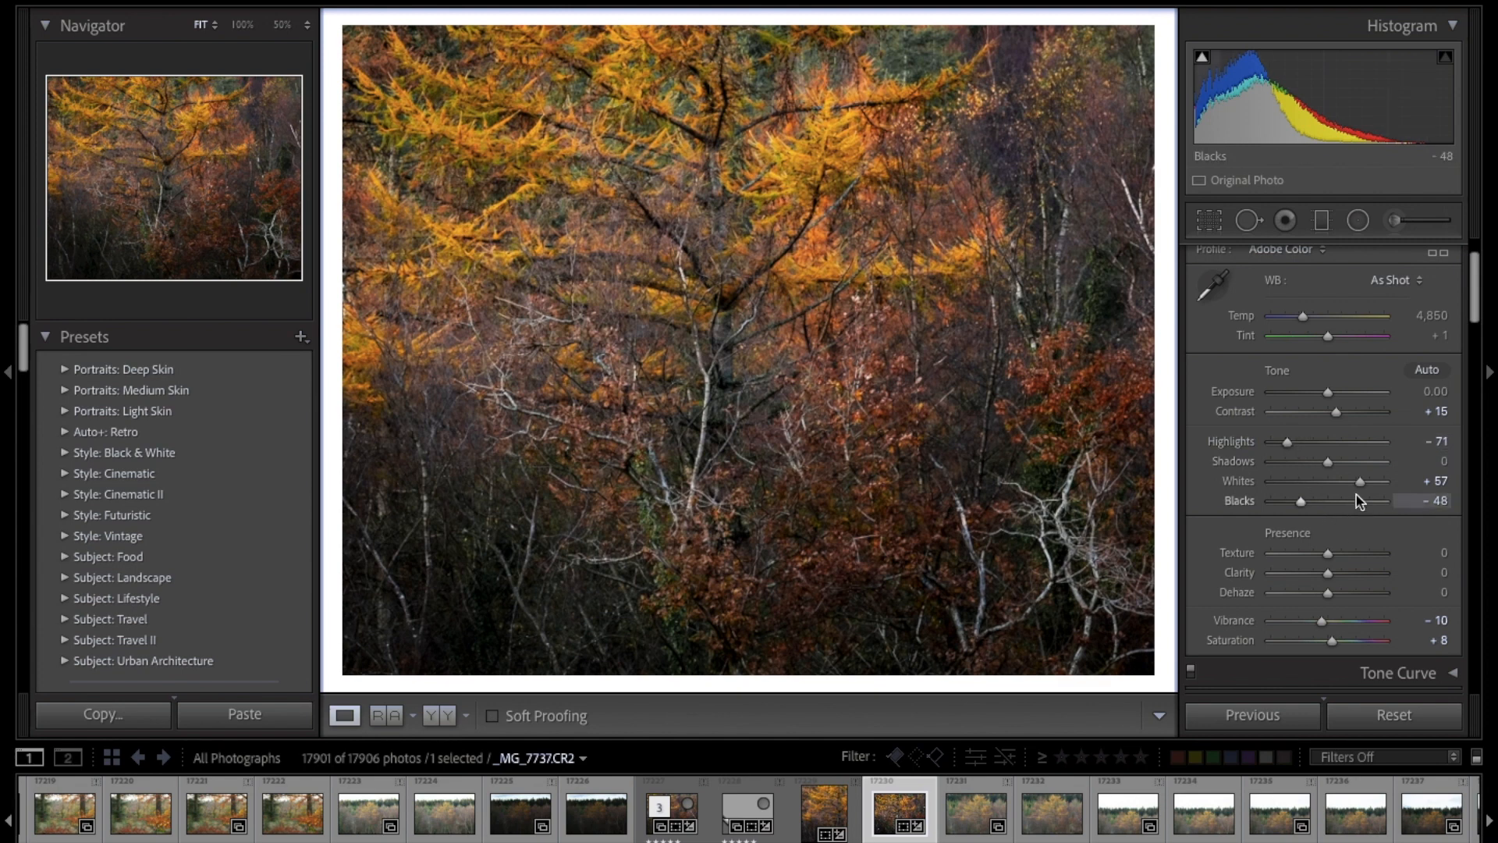
left_click_drag(1358, 481, 1360, 482)
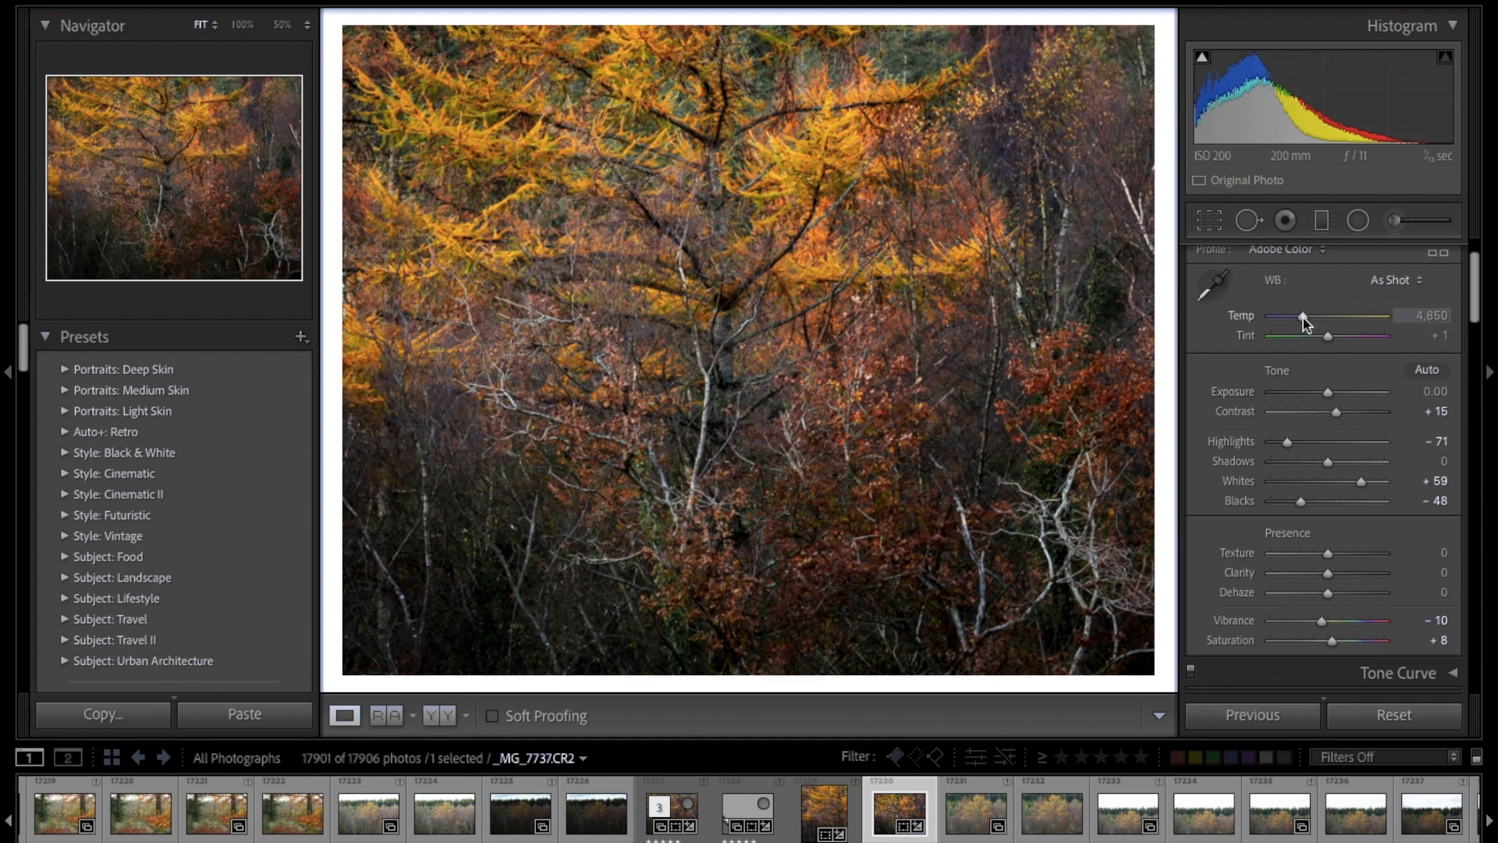
Step: Compare warmer and cooler white balances, and set the colour temperature to 4,747
left_click_drag(1303, 317, 1311, 319)
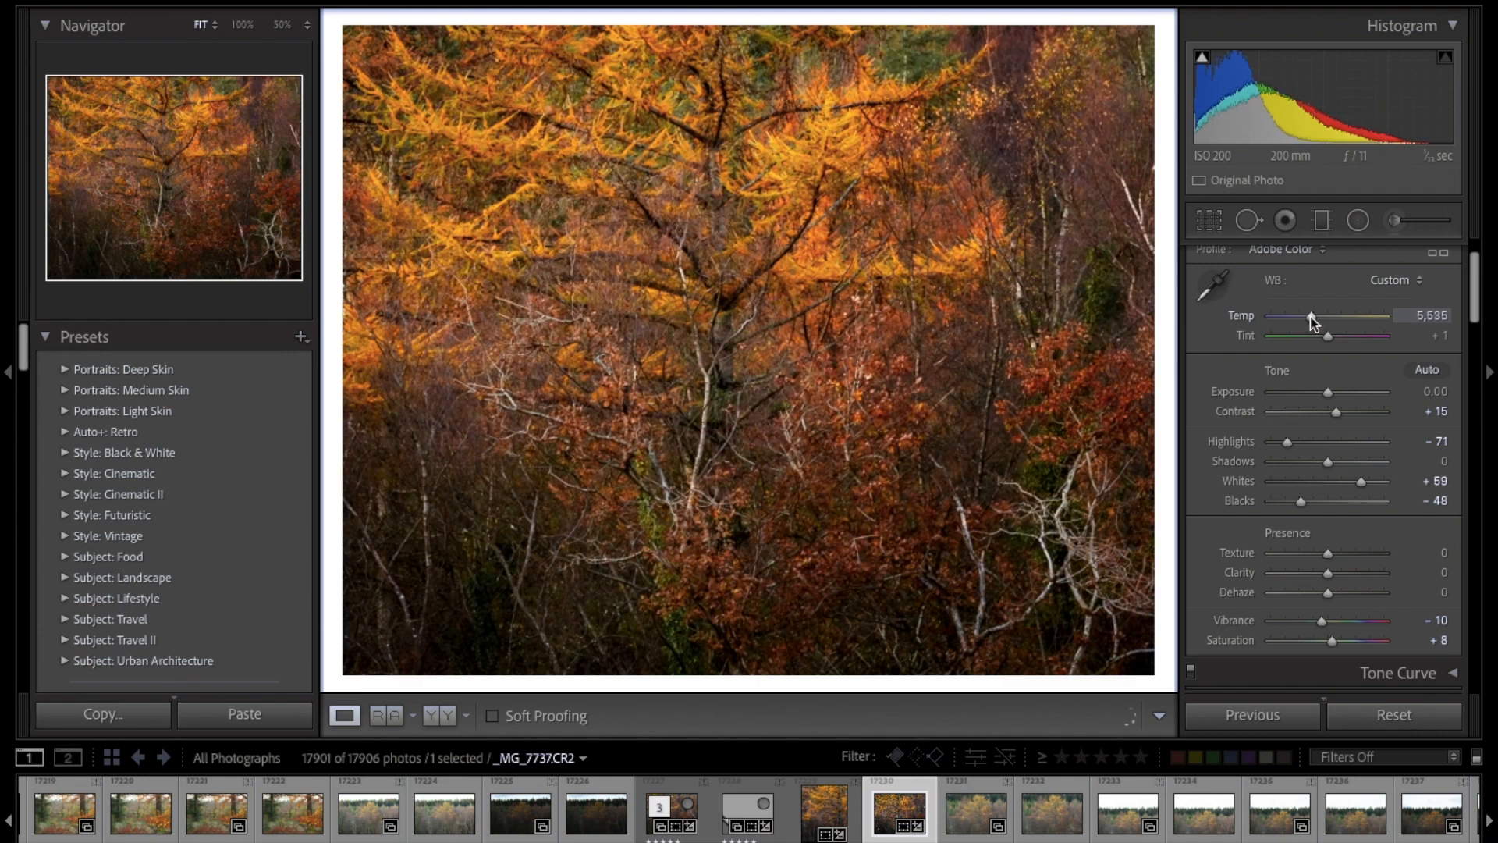
left_click_drag(1313, 323, 1310, 322)
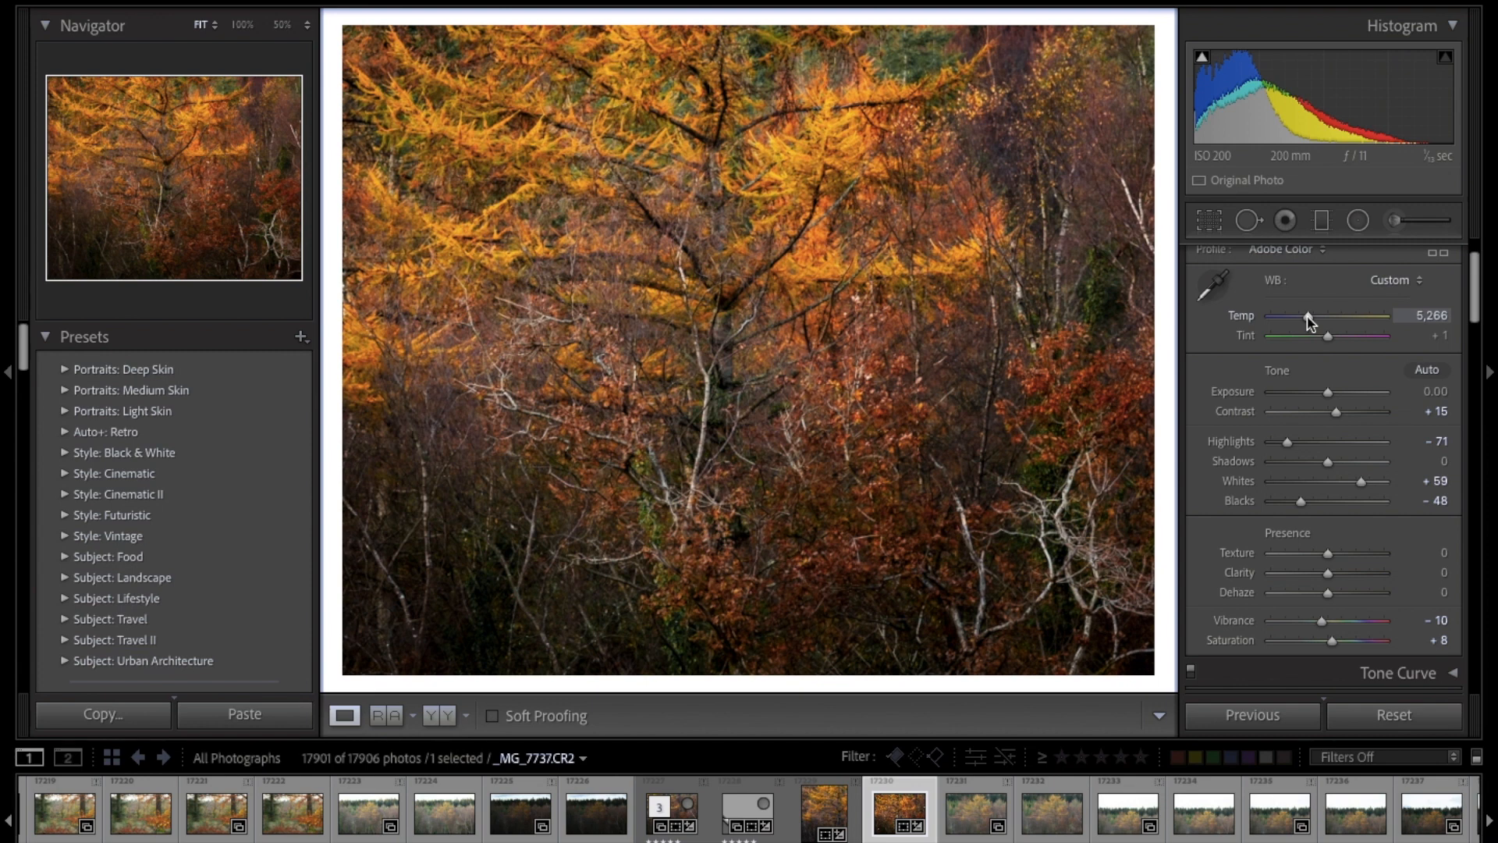
left_click_drag(1308, 319, 1301, 321)
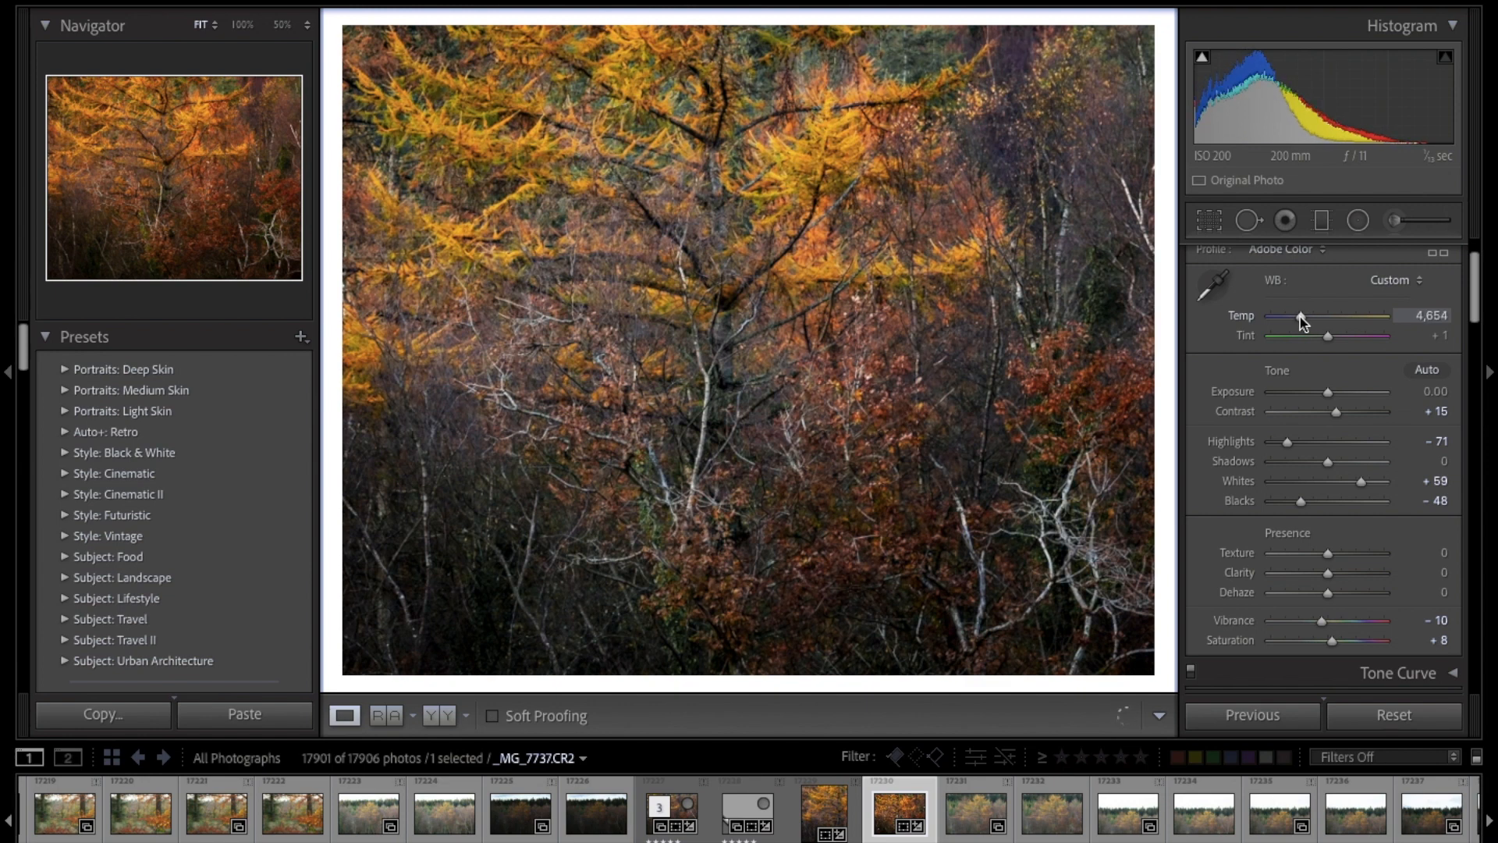
left_click_drag(1300, 317, 1294, 319)
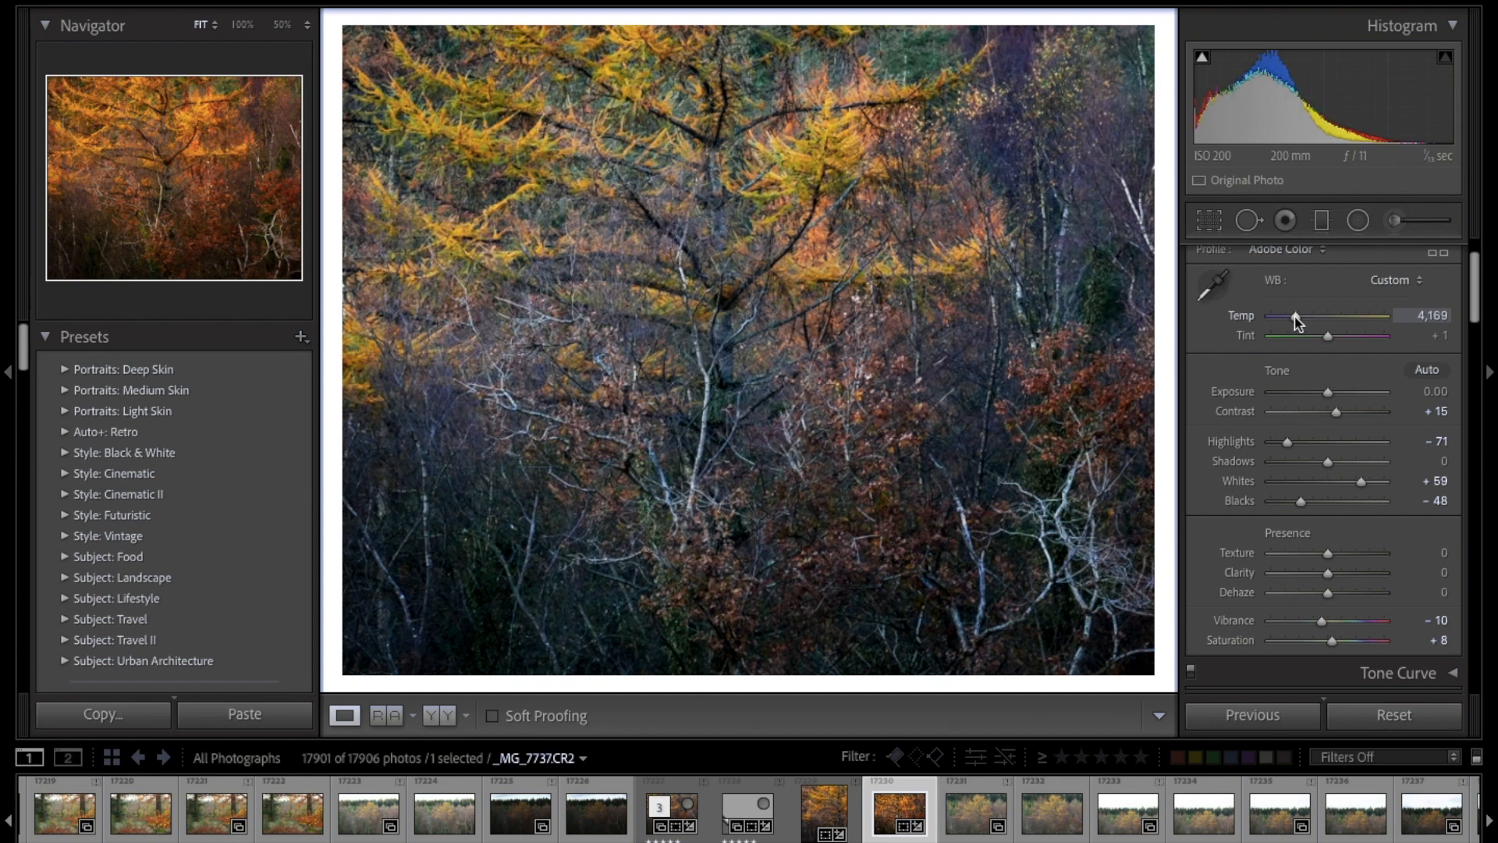
left_click_drag(1294, 317, 1298, 317)
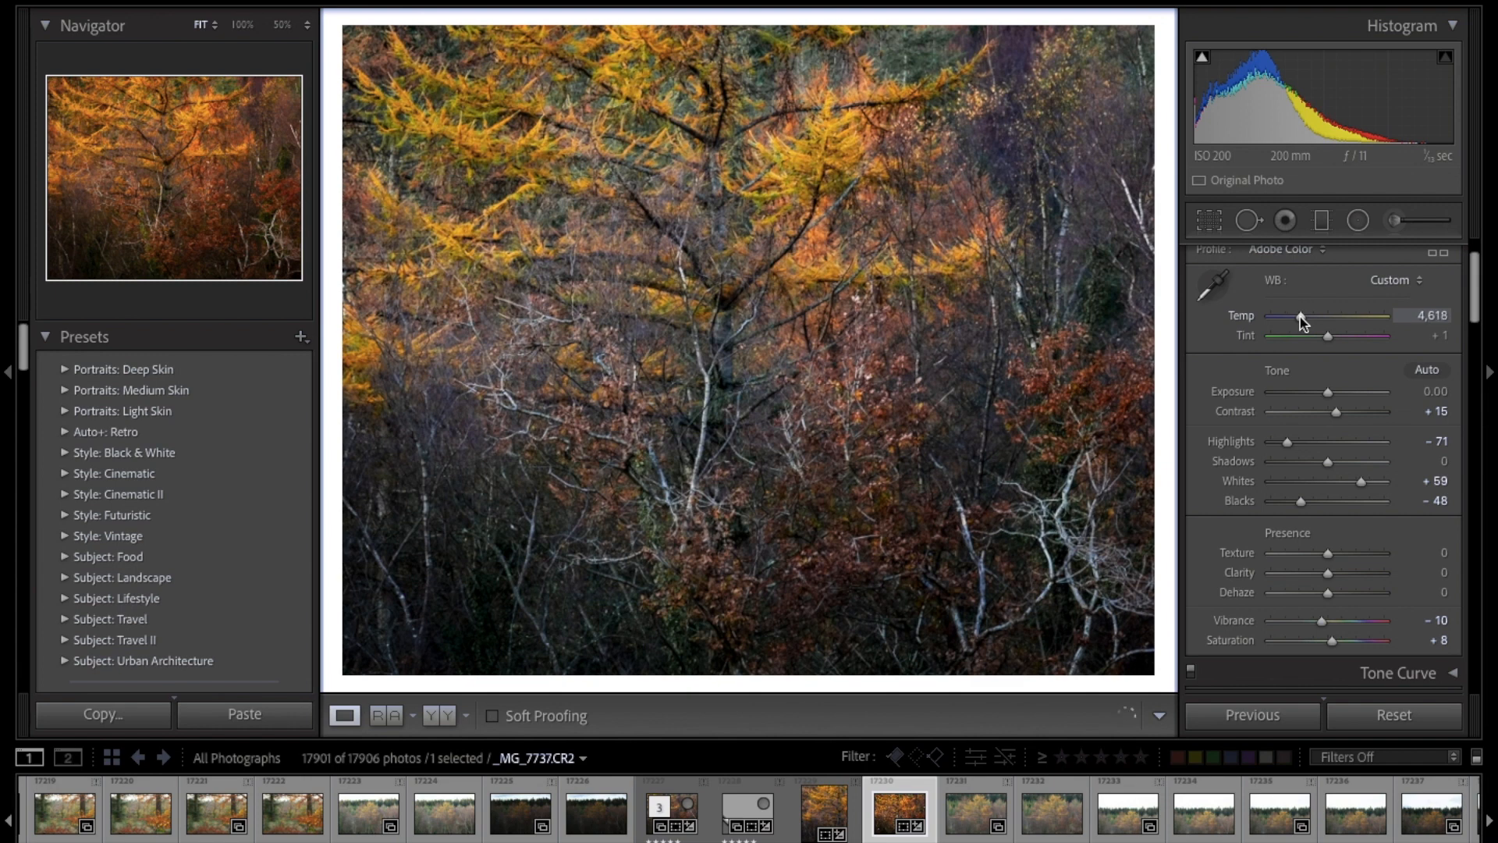
left_click_drag(1300, 316, 1303, 317)
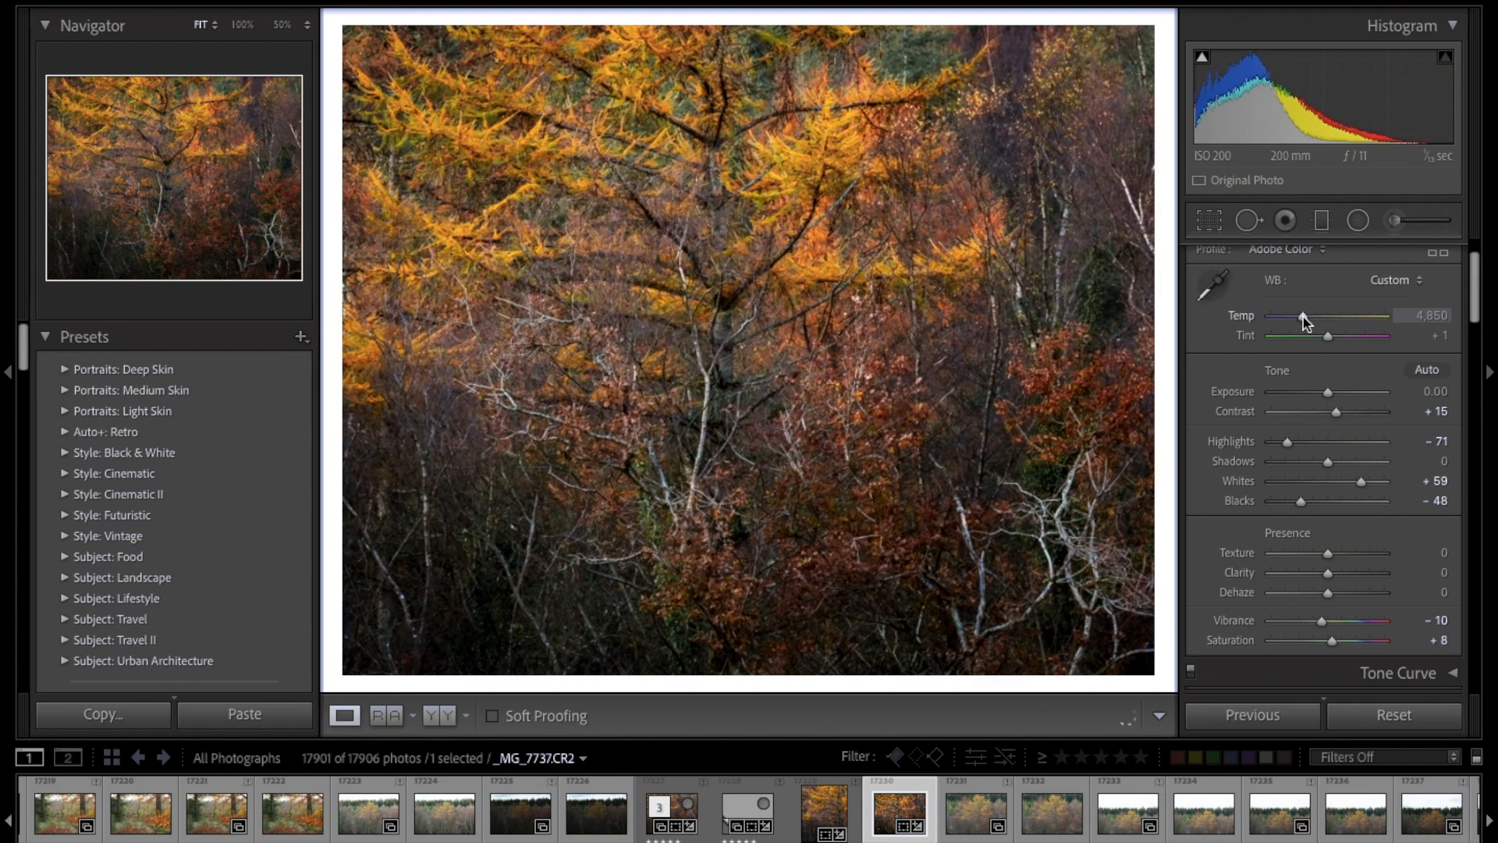
left_click_drag(1303, 317, 1305, 316)
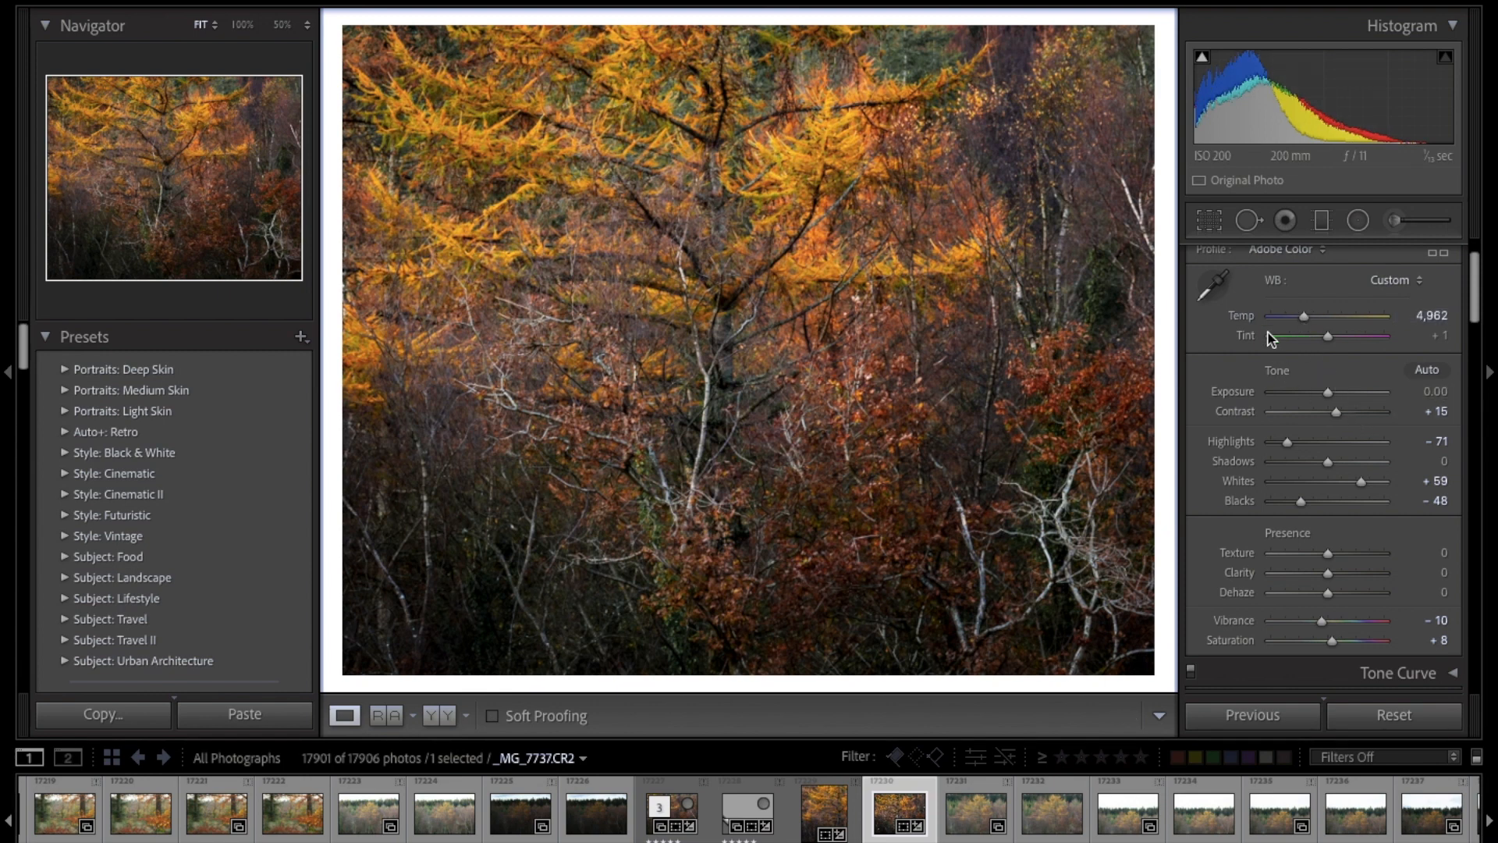
left_click_drag(1304, 317, 1301, 317)
scroll(1300, 318, "down", 1)
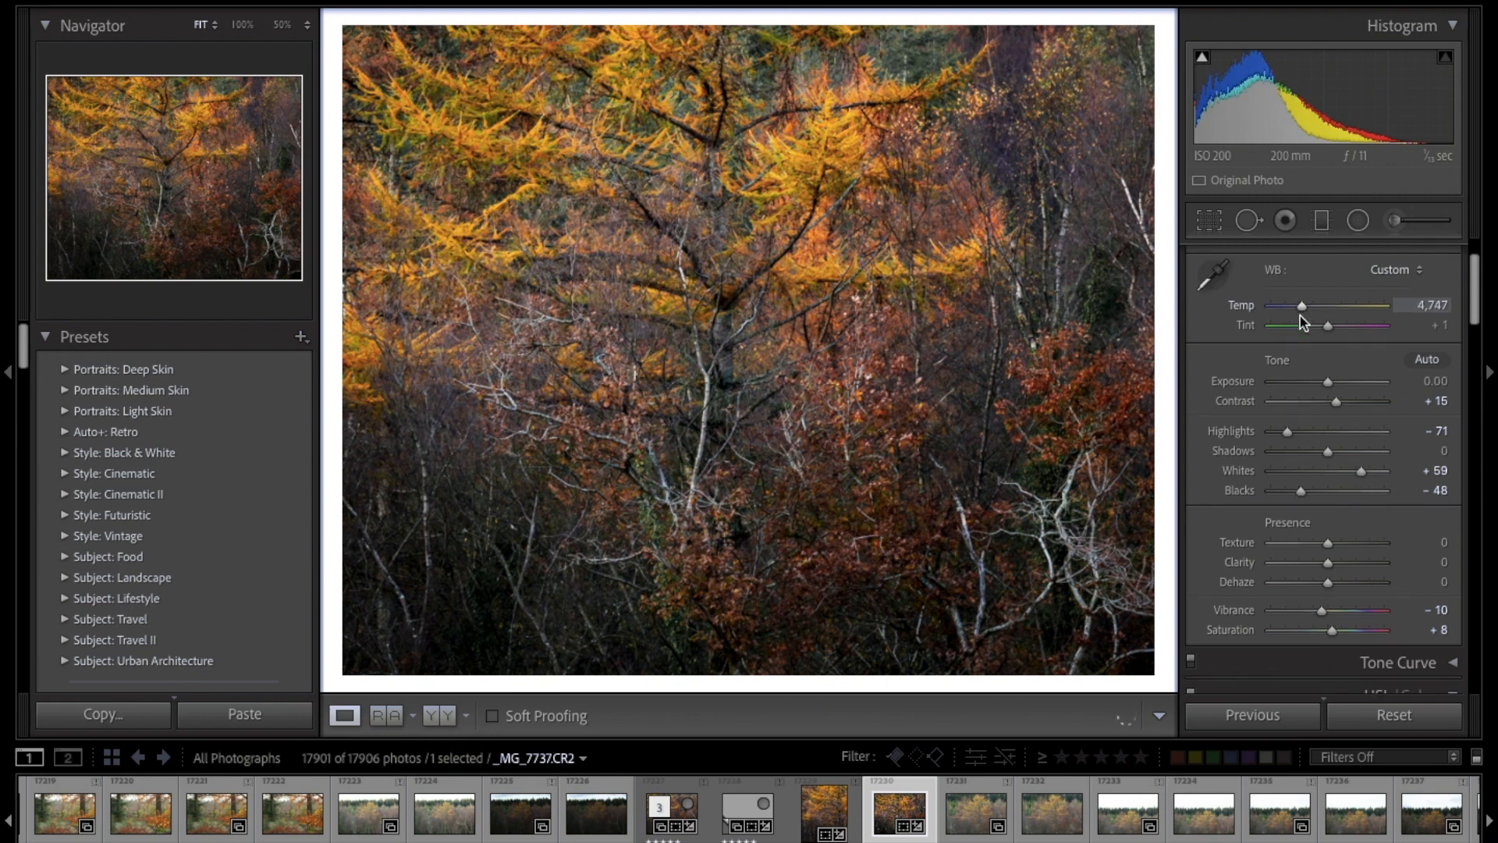
scroll(1300, 318, "down", 10)
scroll(1301, 316, "down", 10)
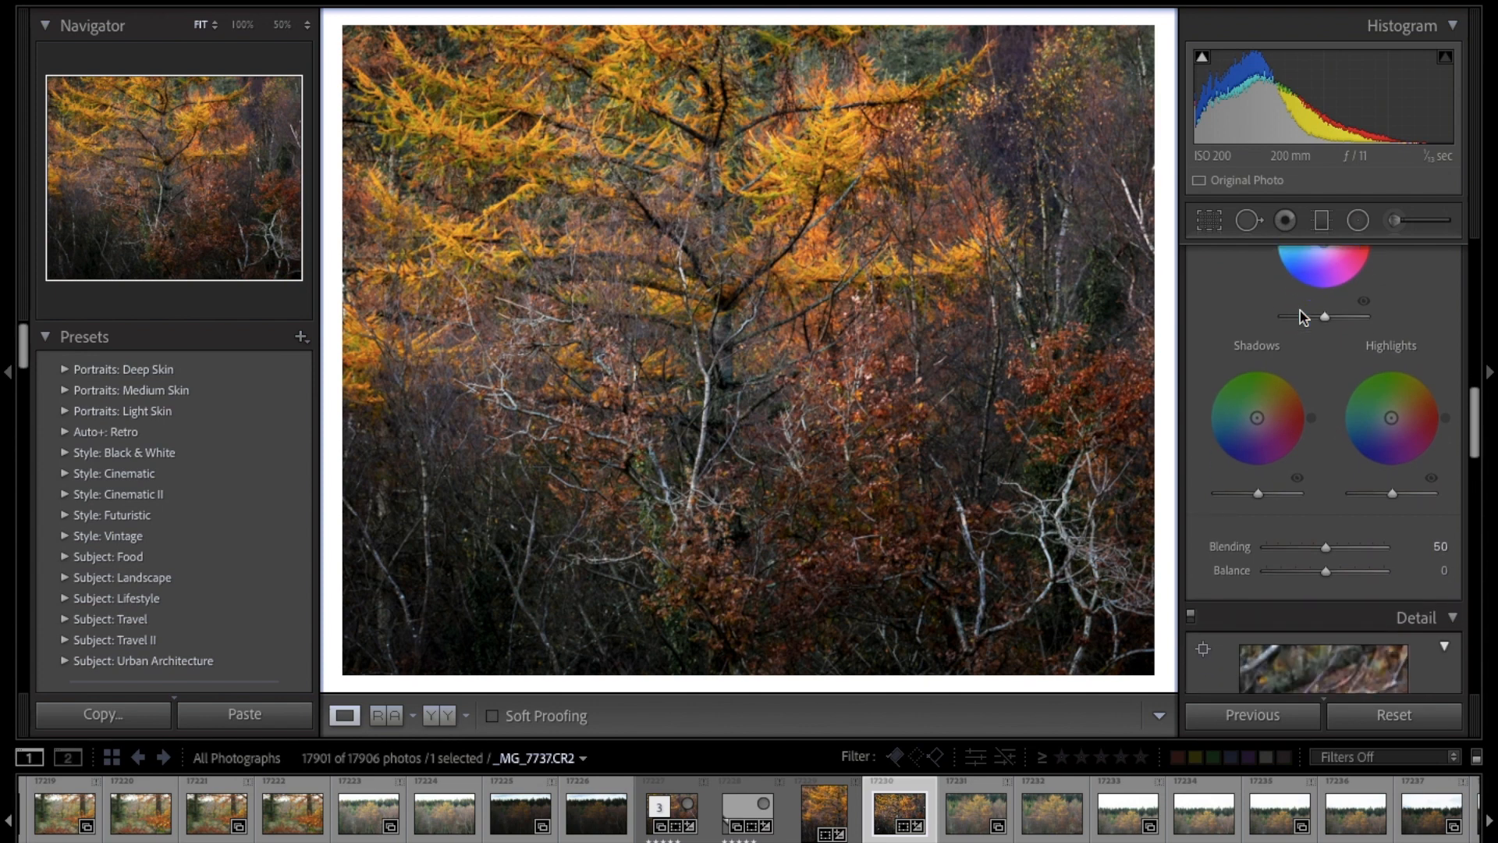
scroll(1299, 310, "down", 8)
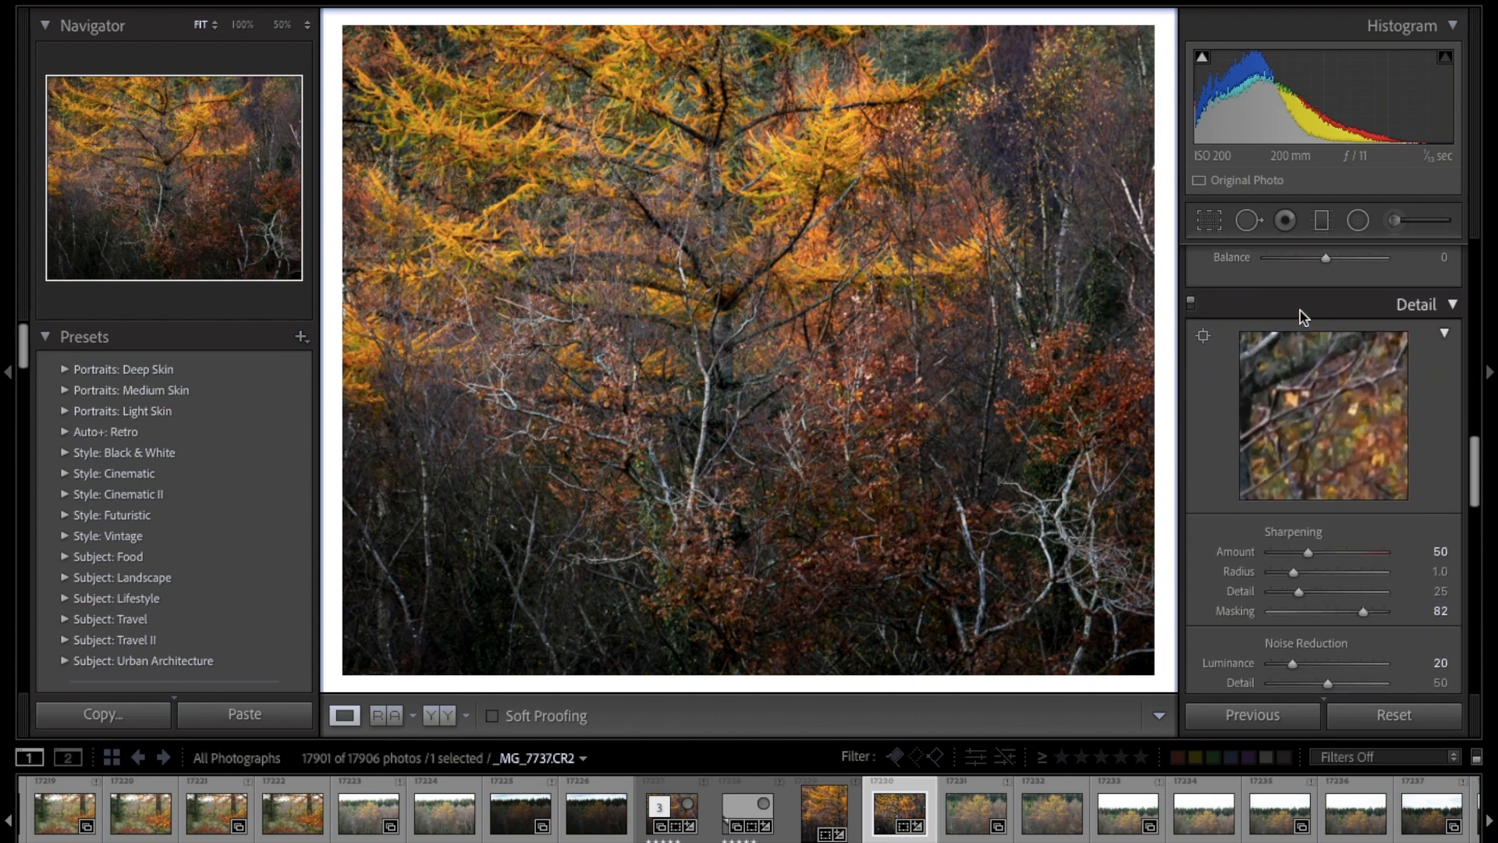
Step: Compare the edit with the original by switching to the Import history state, and return to the most recent Temperature state
left_click_drag(22, 360, 18, 687)
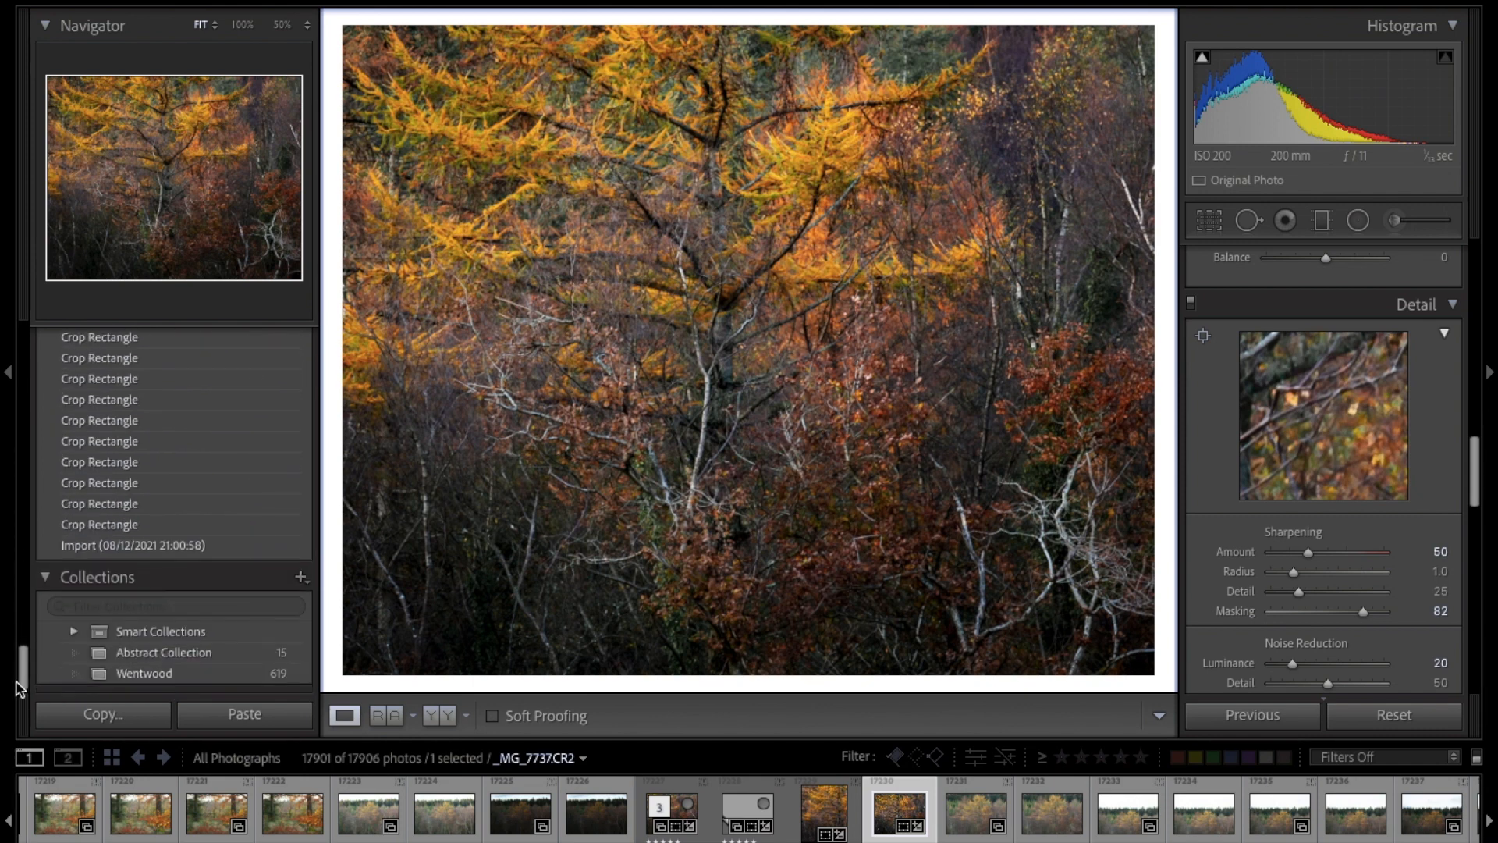
left_click(159, 546)
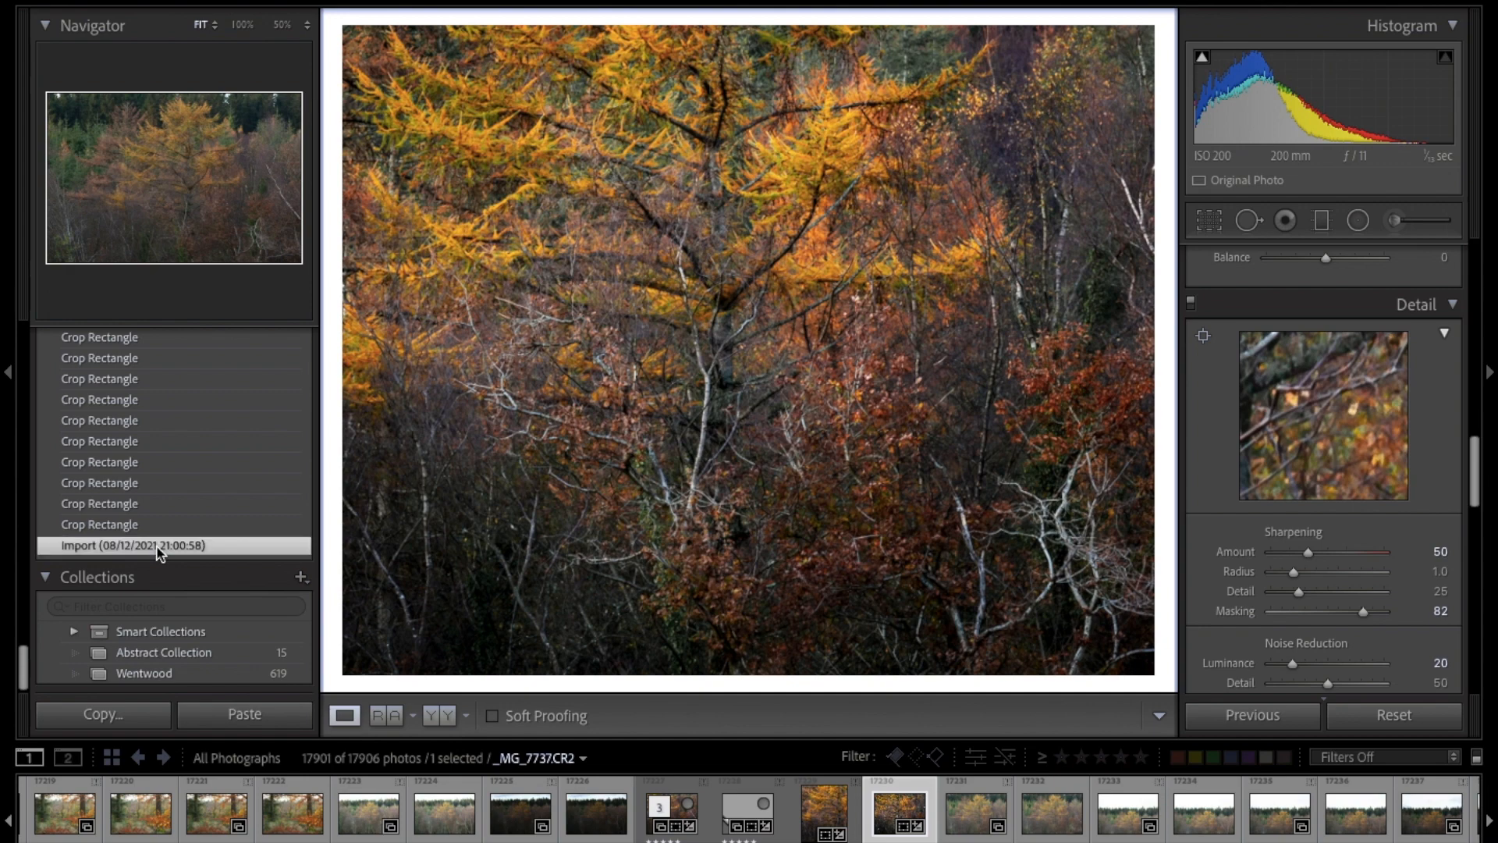
scroll(159, 552, "up", 15)
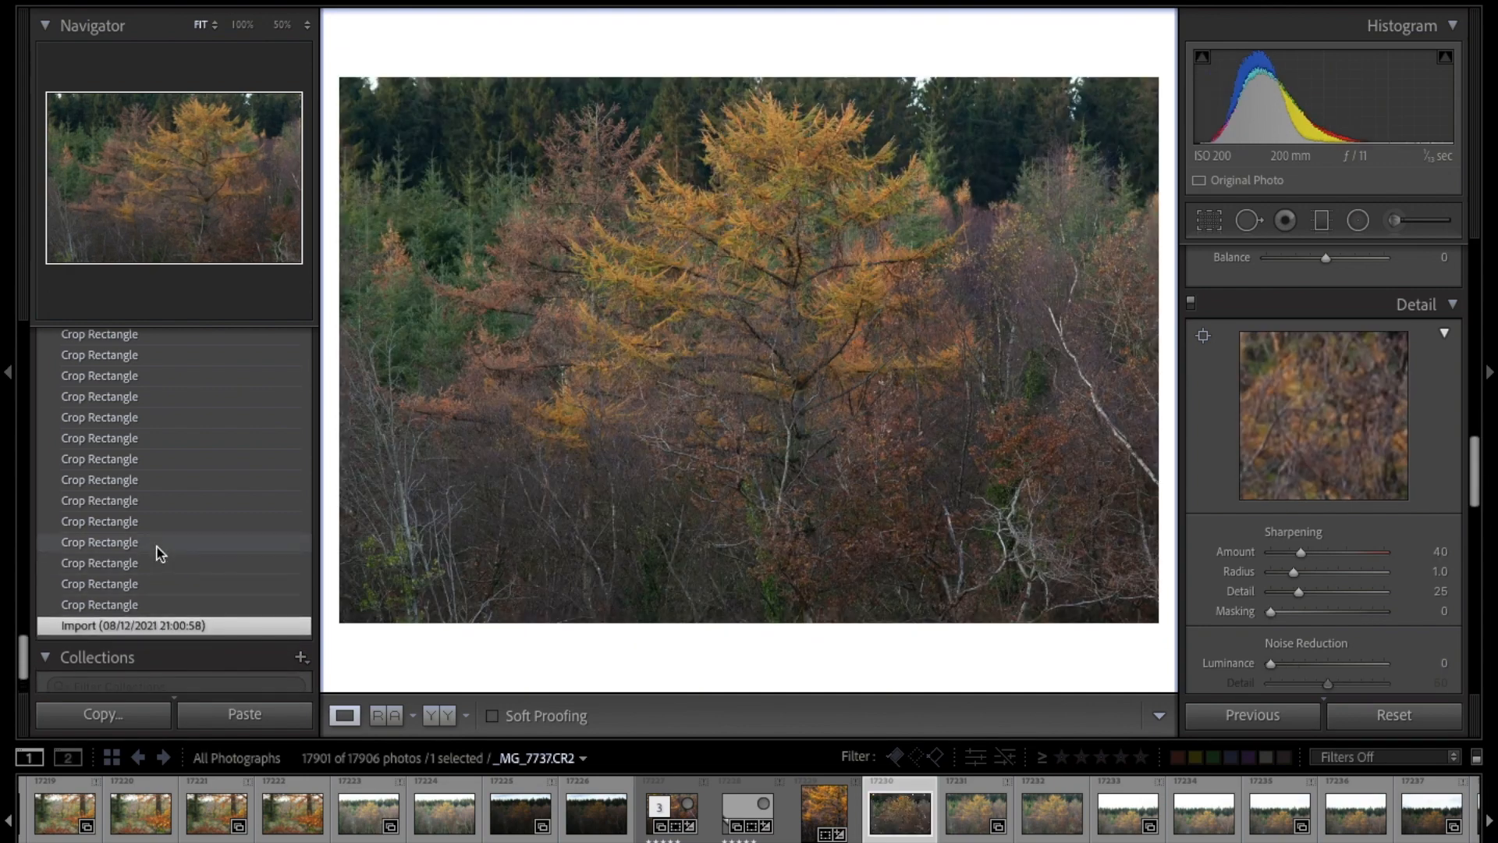
scroll(159, 552, "up", 10)
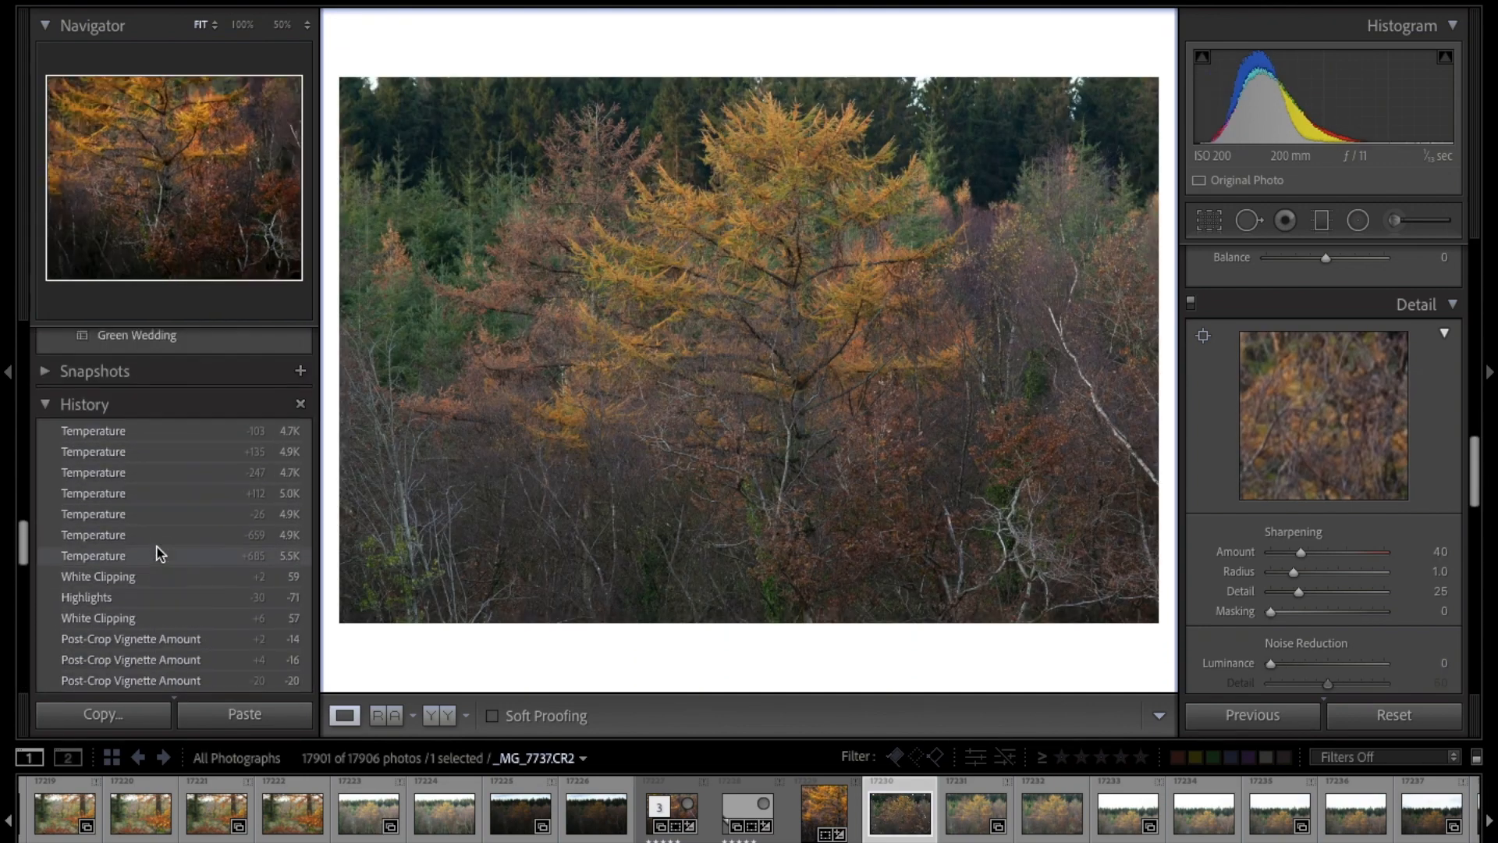
left_click(162, 512)
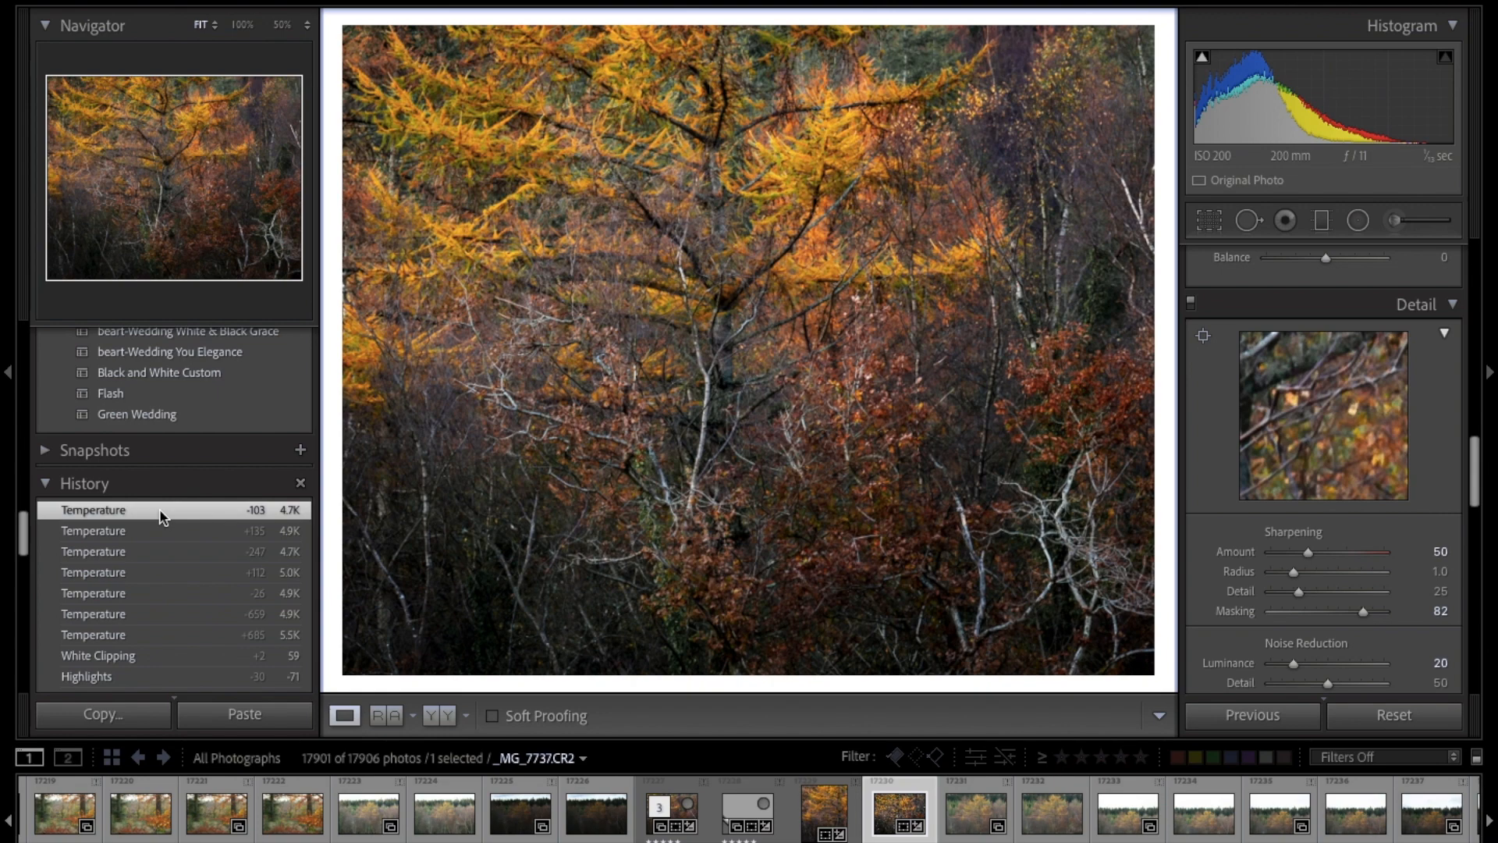
Step: Shift the 4 x 5 / 8 x 10 crop sideways so the larch sits slightly further left in the frame
left_click(1210, 220)
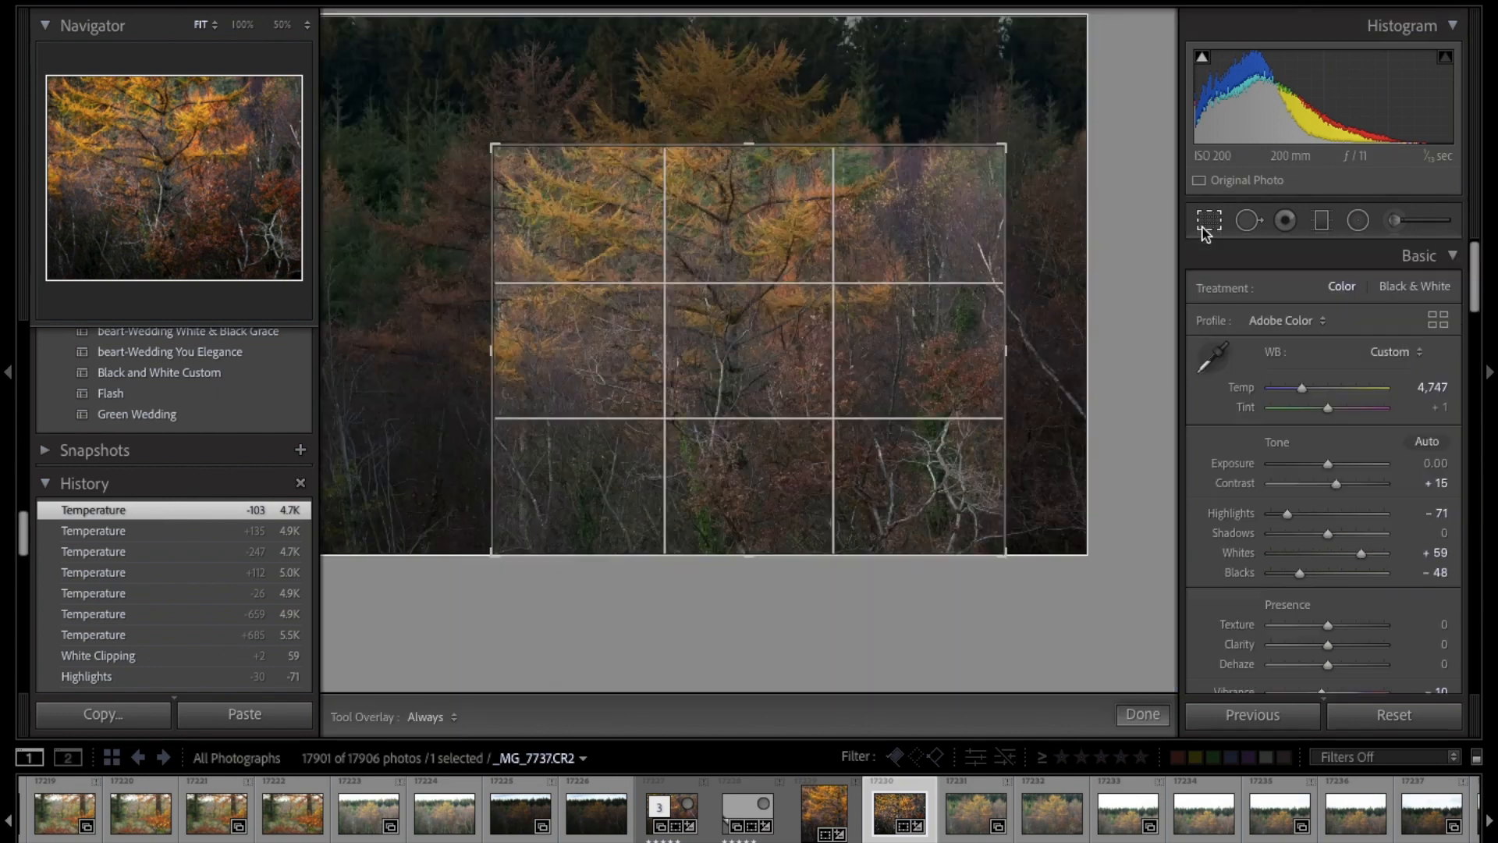
left_click_drag(967, 285, 897, 307)
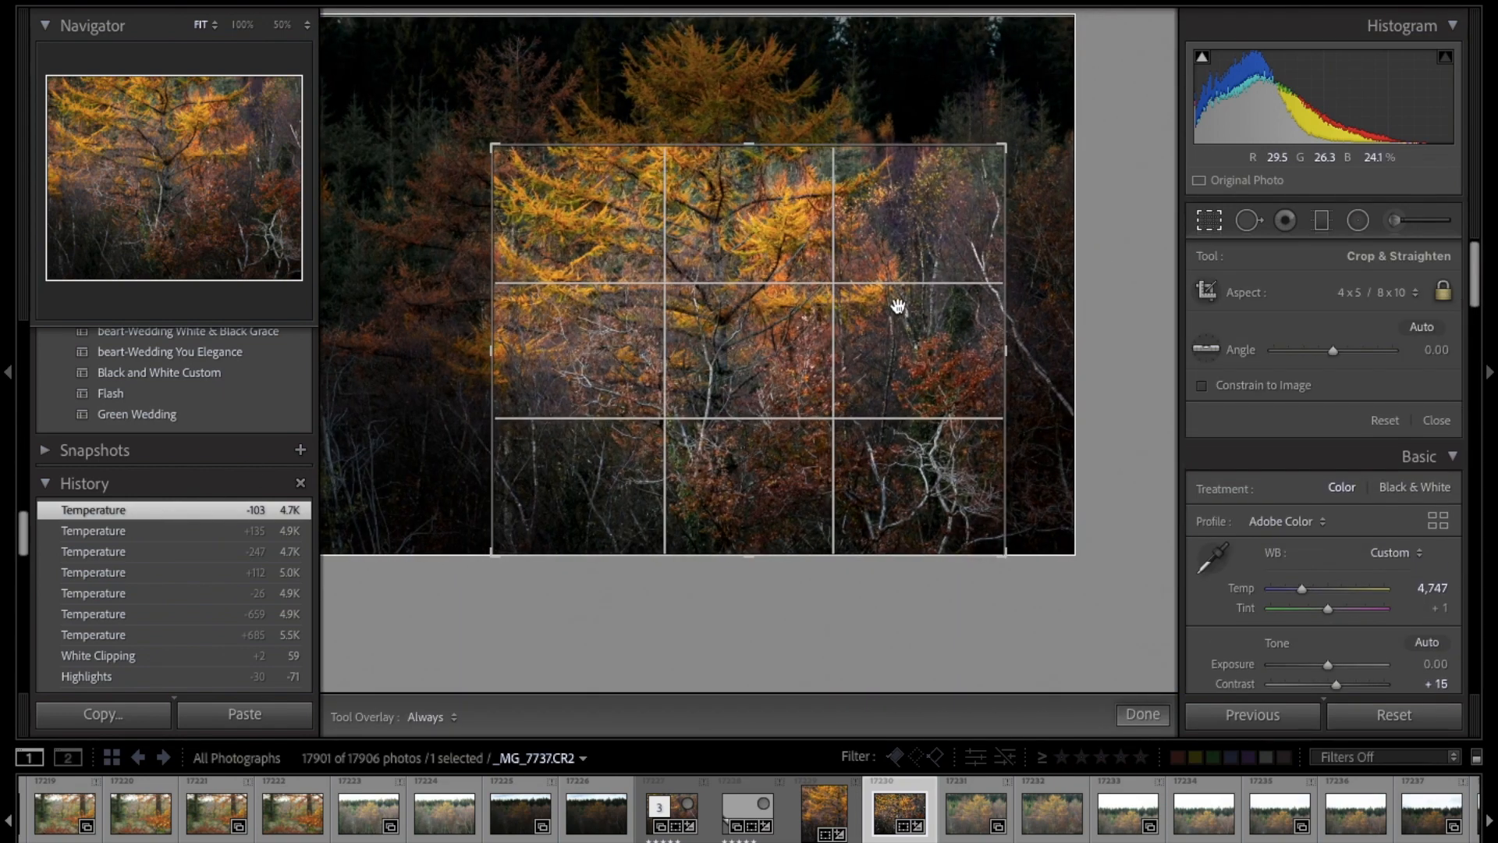
key("Return")
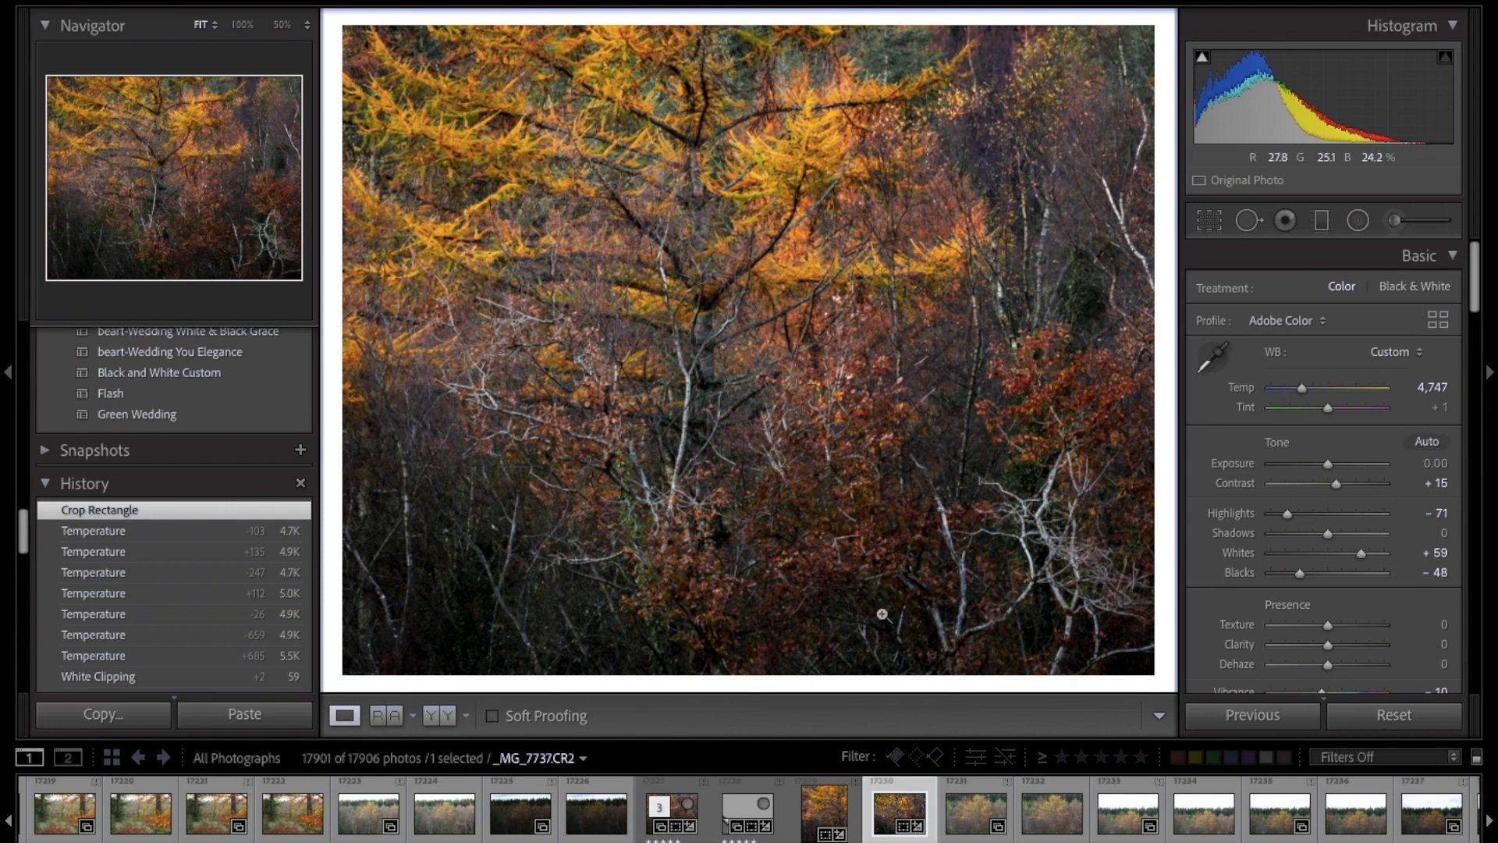
Step: Tighten the larch photo's crop slightly and reposition it to include more of the pale birch trunk on the right
left_click(1214, 221)
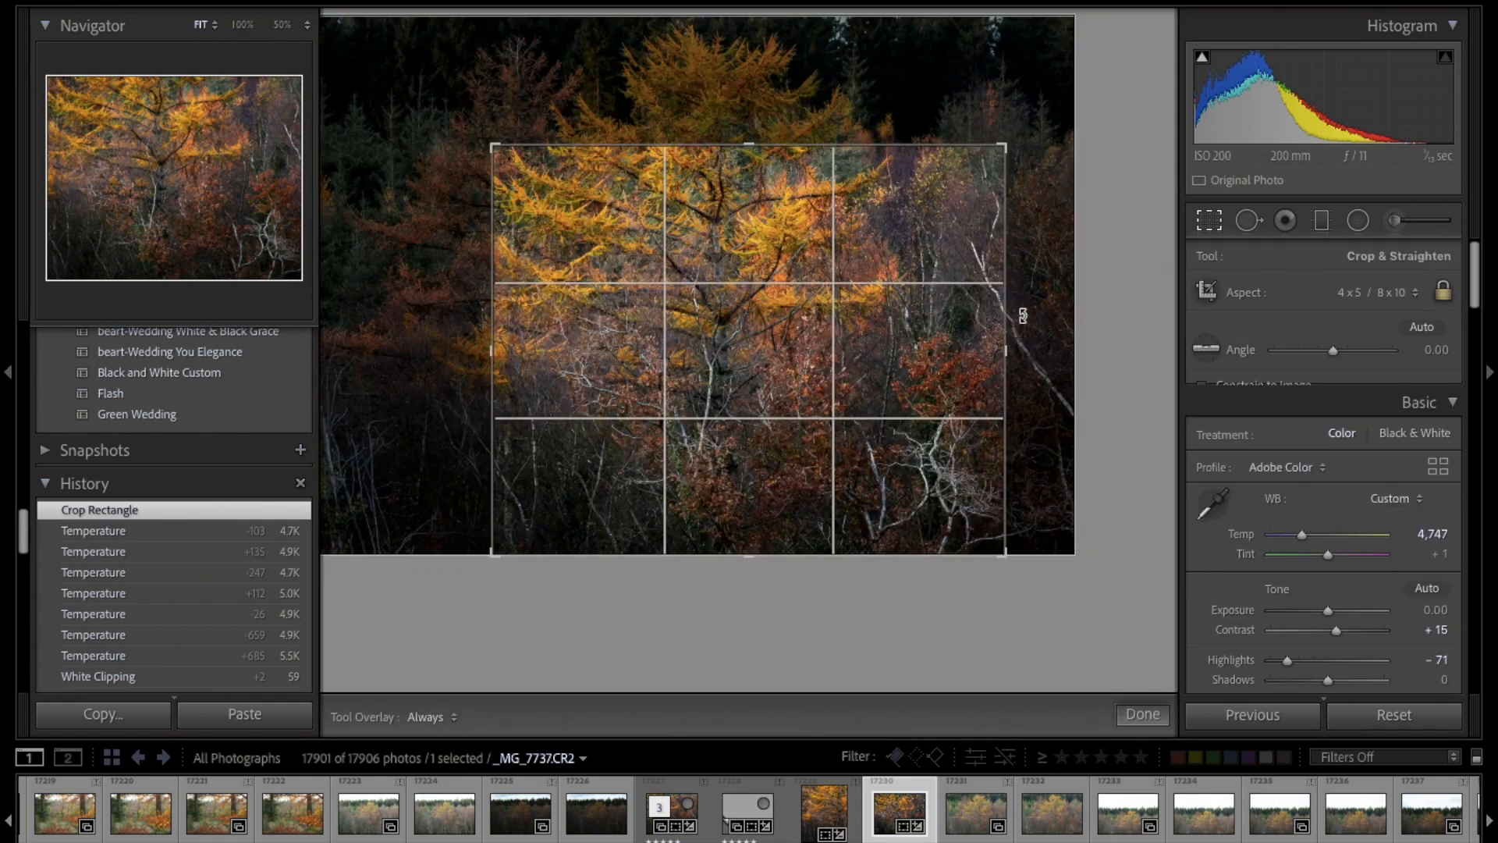
left_click_drag(973, 335, 943, 328)
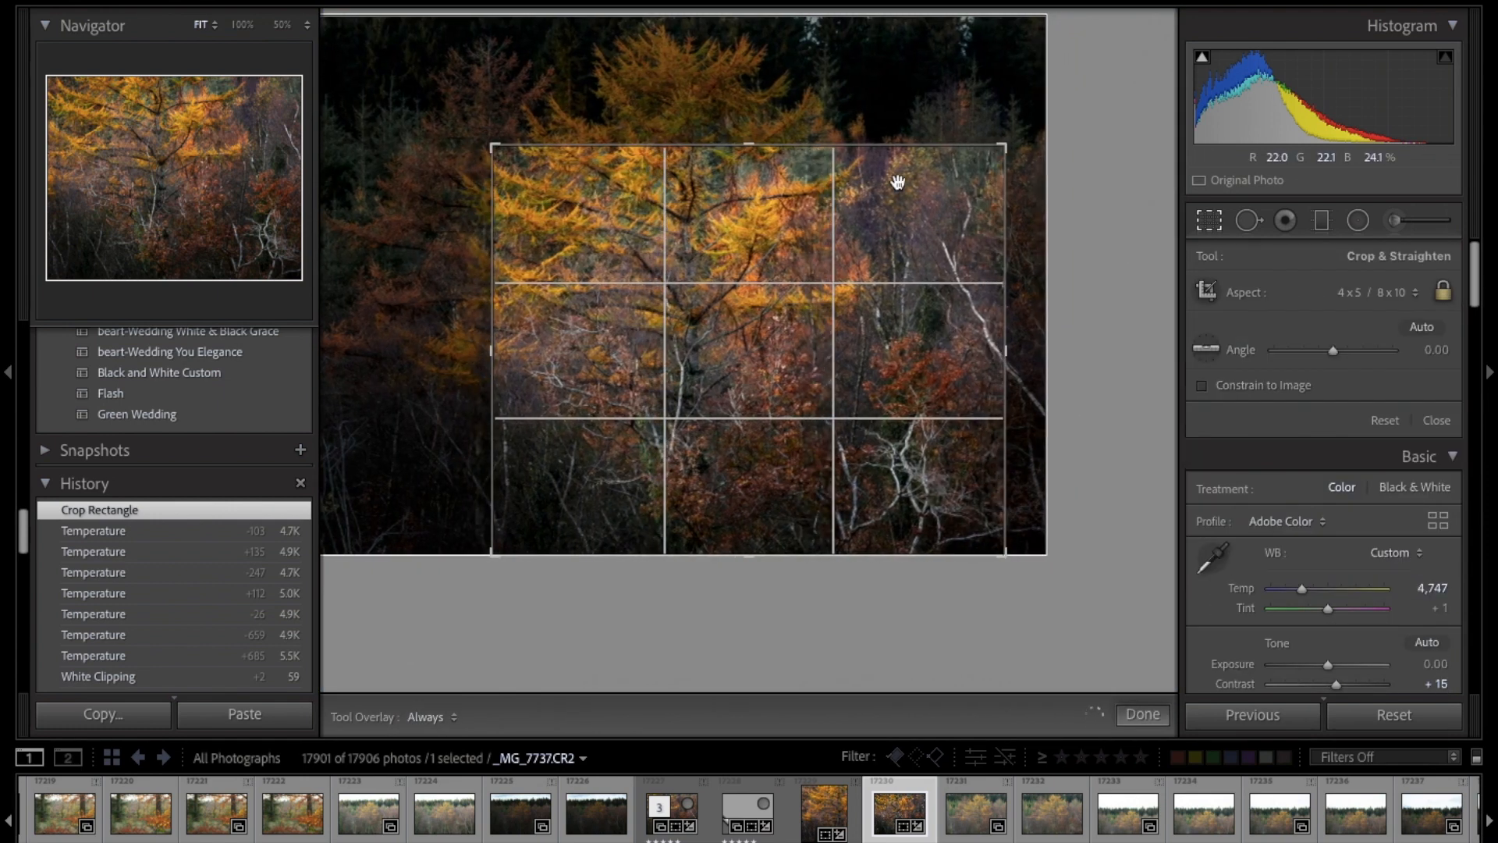
left_click_drag(881, 152, 882, 160)
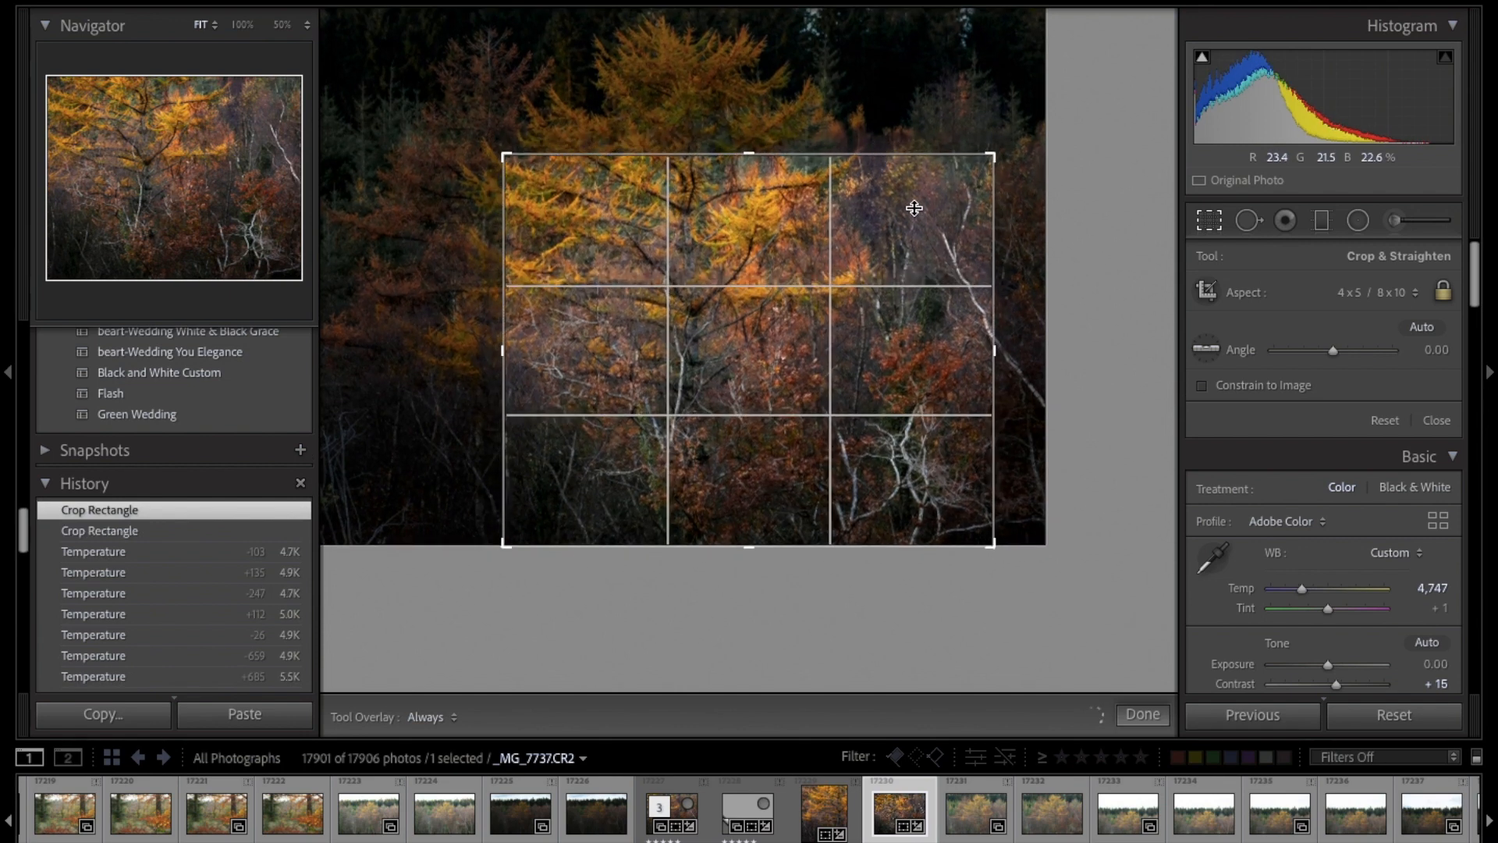
left_click_drag(895, 226, 883, 221)
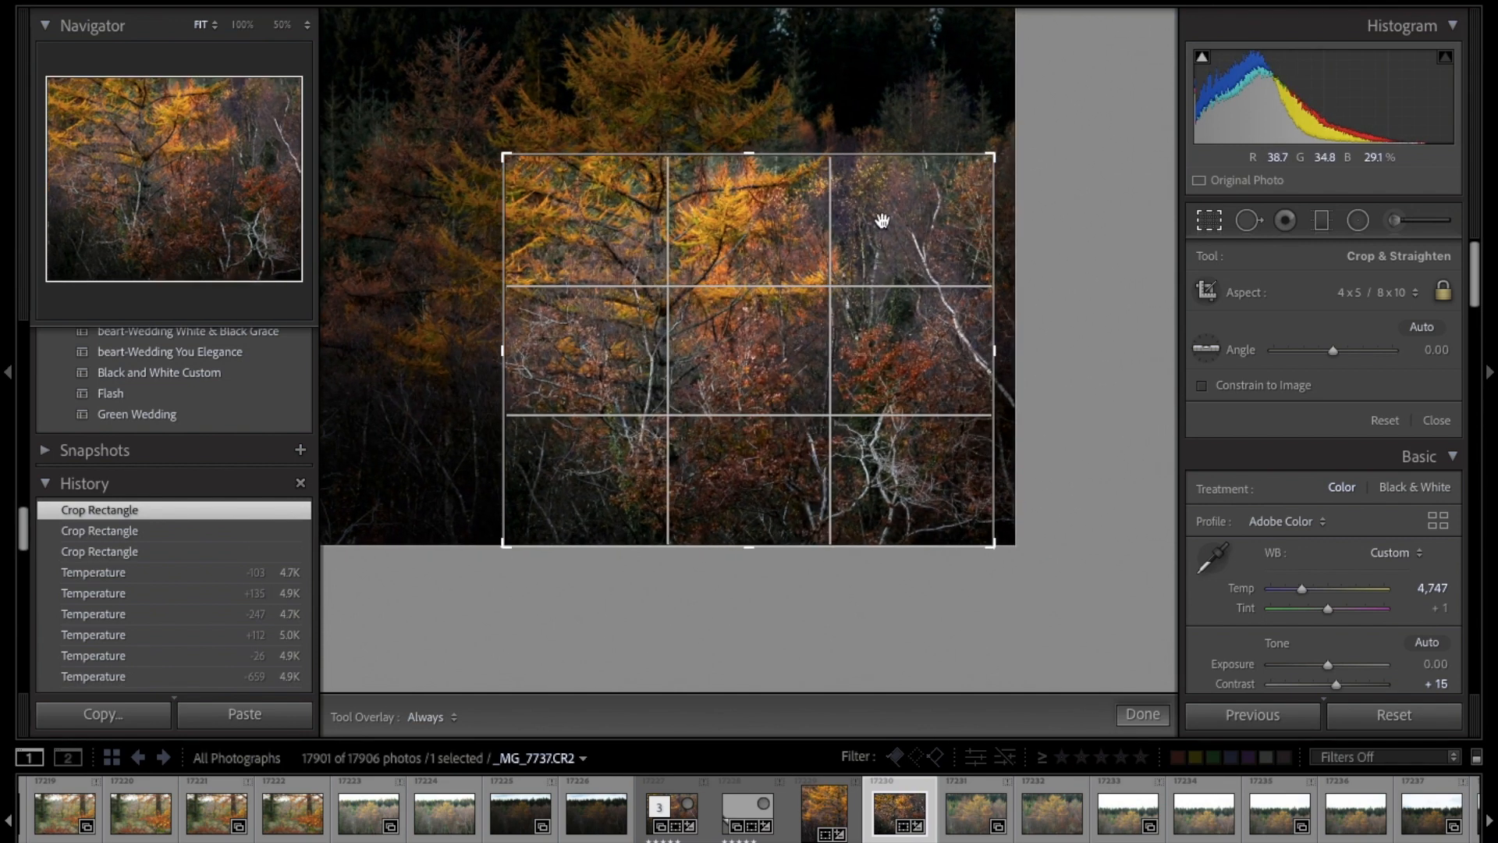
key("Return")
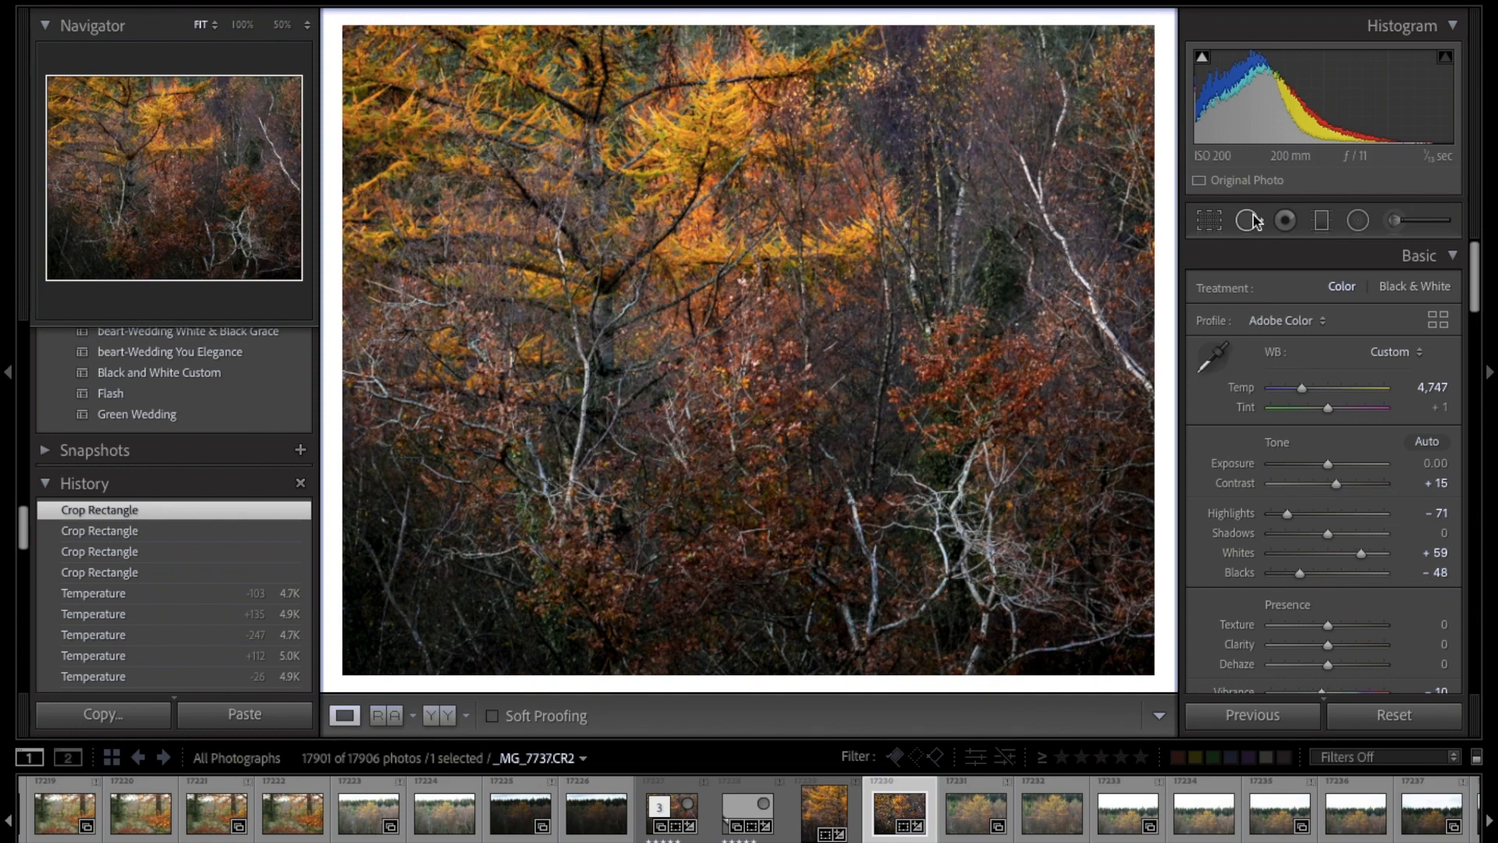
left_click(1209, 221)
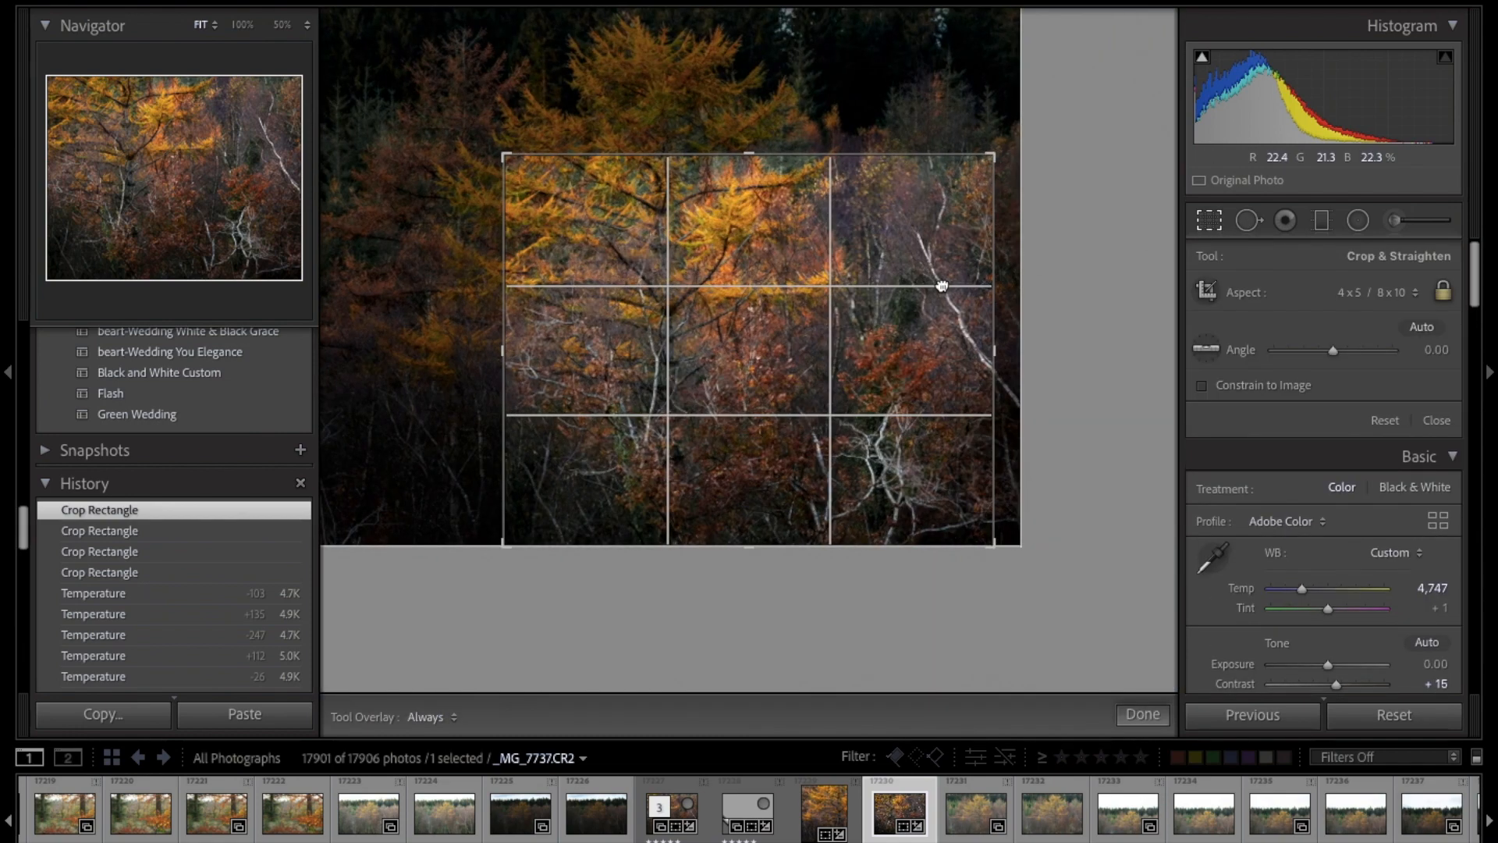
key("Return")
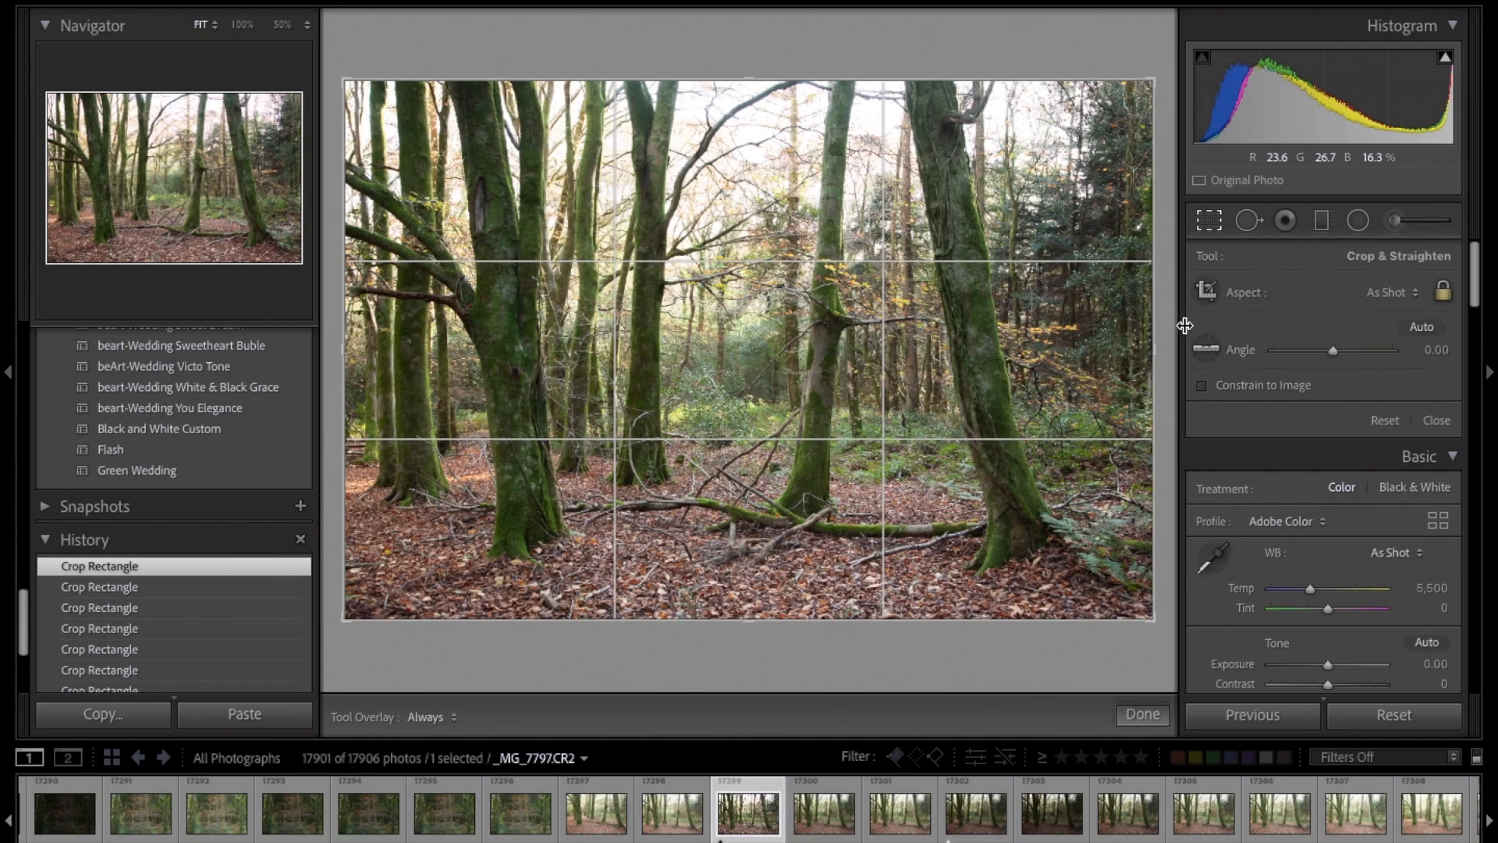
Step: Crop the mossy woodland photo _MG_7797.CR2 to a 5 x 7 ratio with trimmed edges, and lower Highlights to -24
left_click(1375, 295)
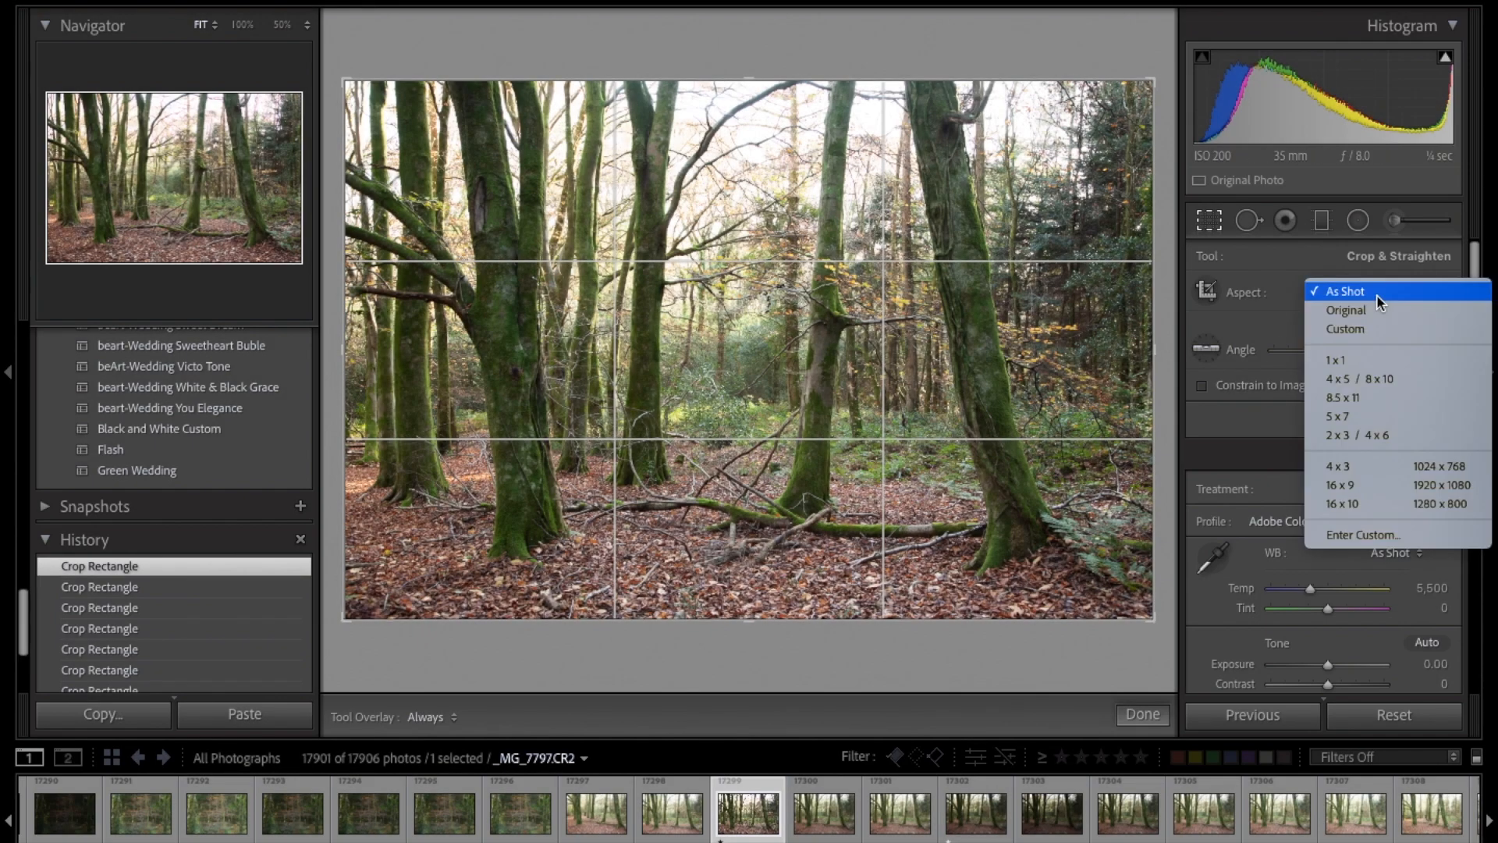
left_click(1362, 426)
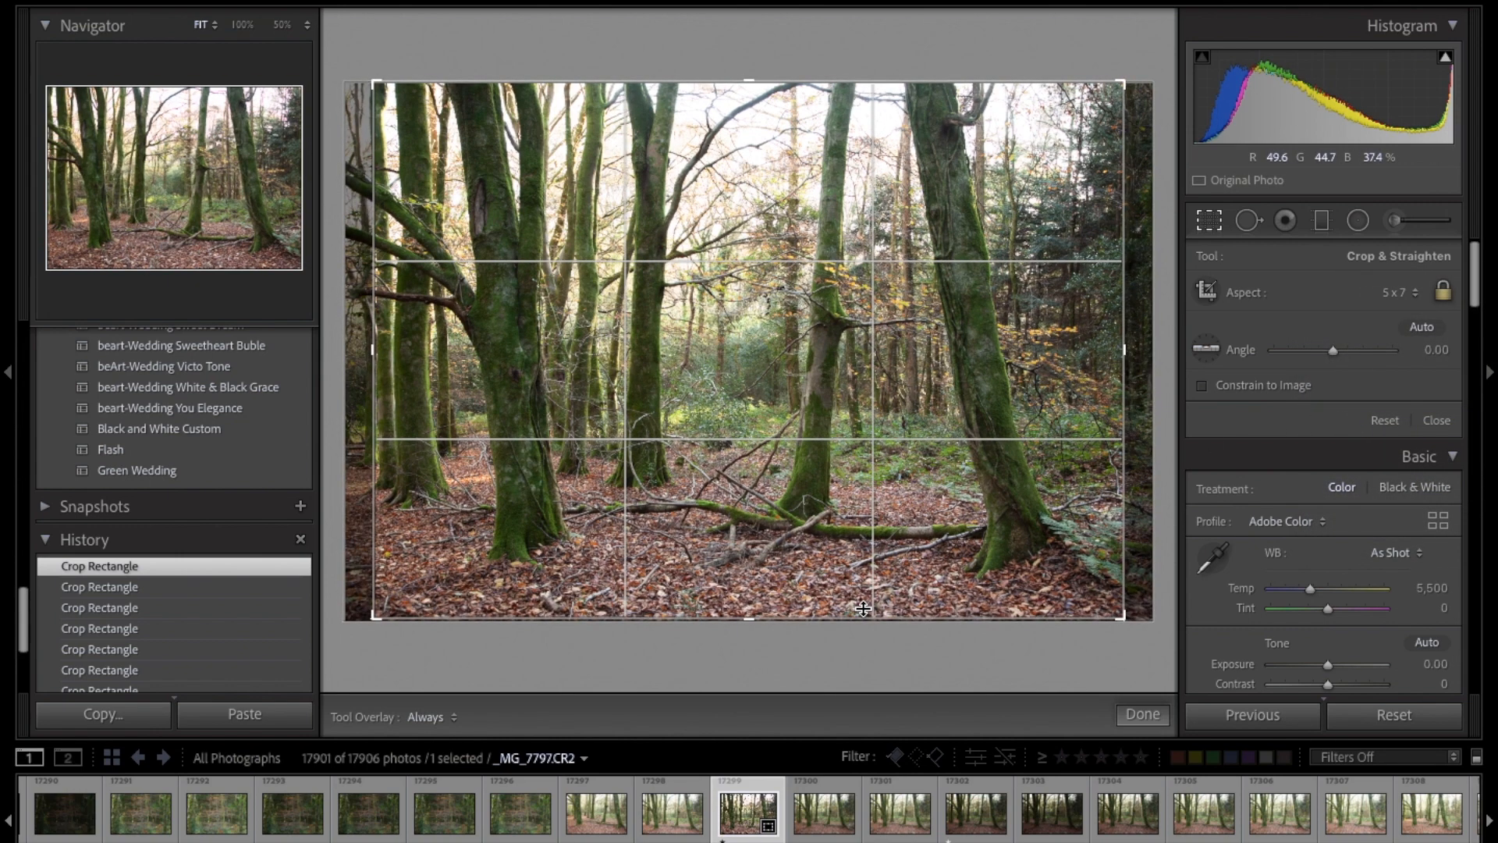
left_click_drag(862, 608, 862, 594)
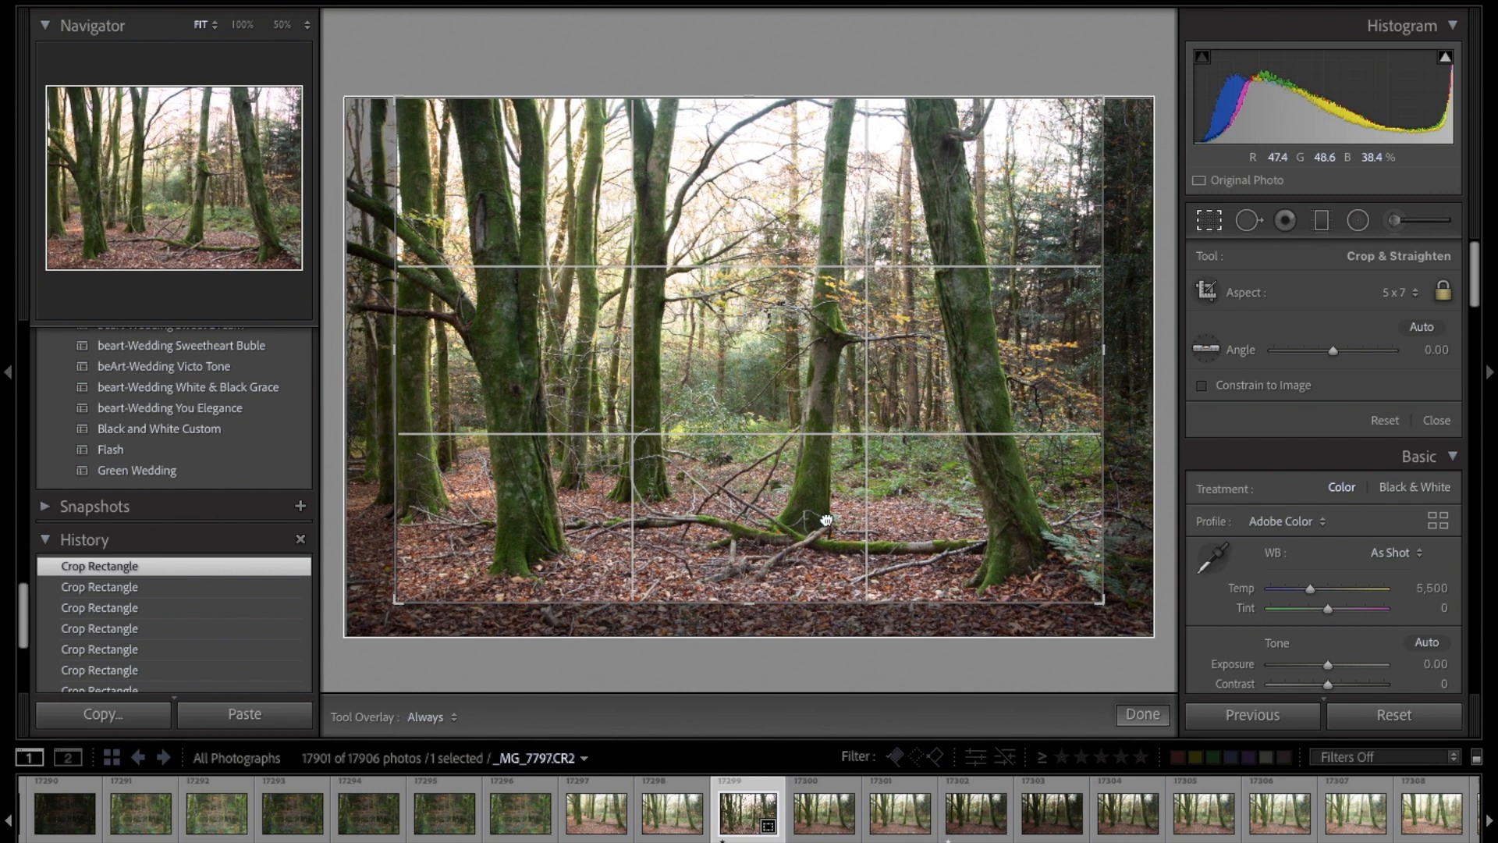
left_click_drag(828, 514, 835, 526)
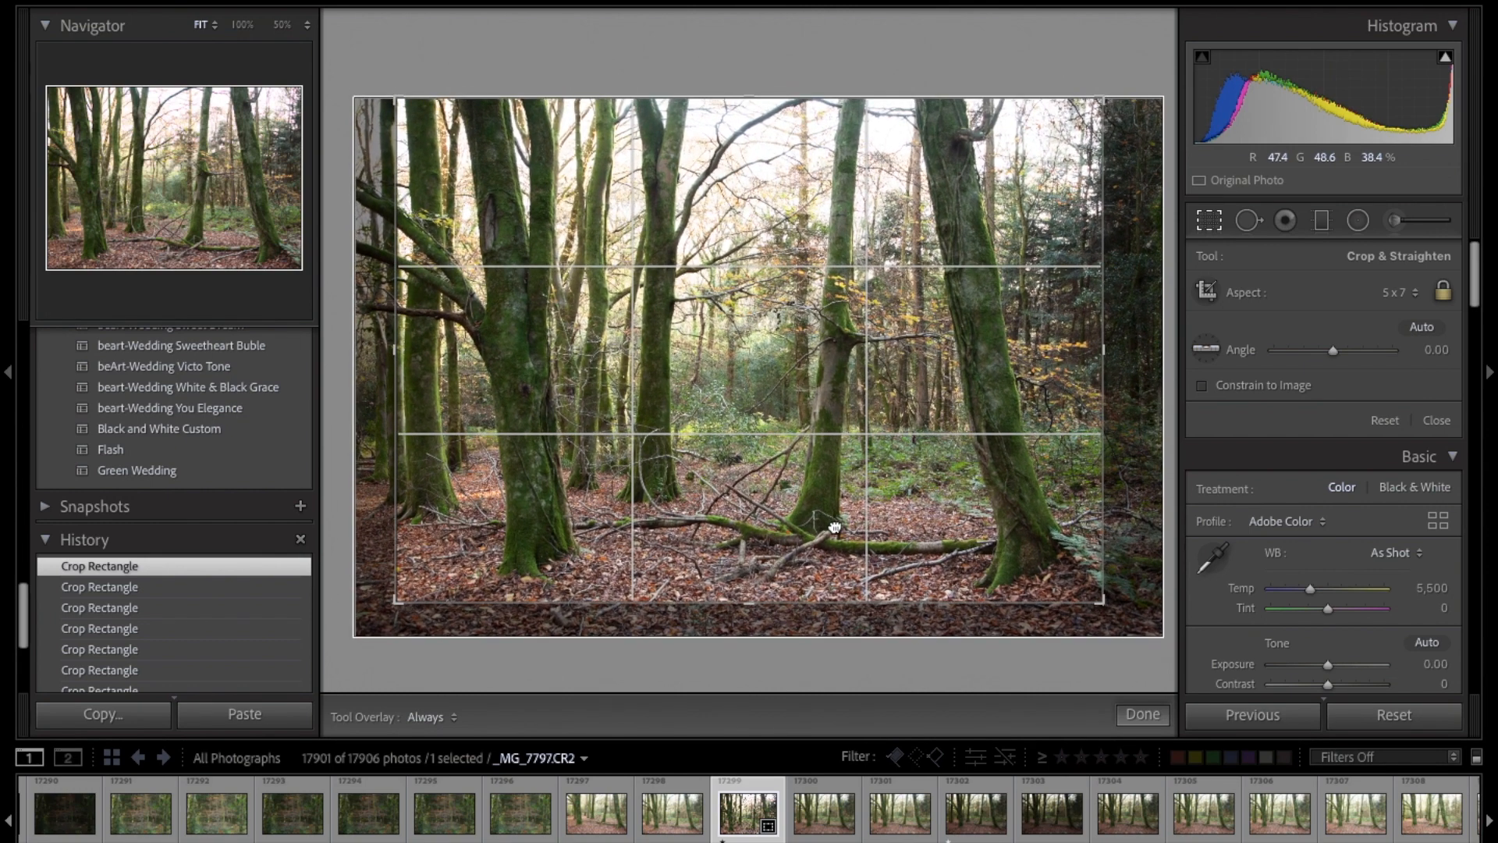
key("Return")
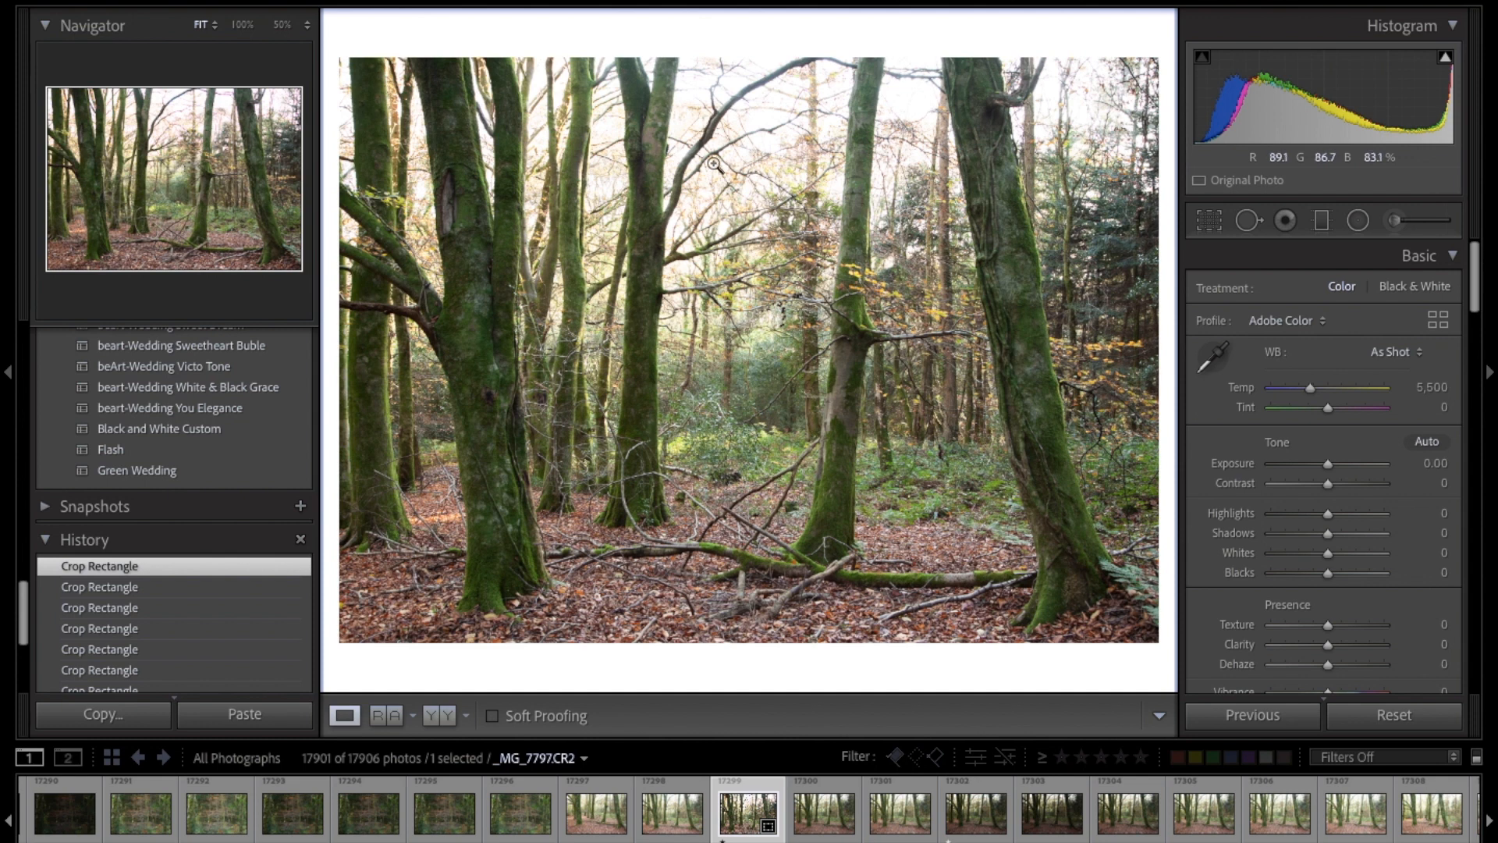
mouse_move(1328, 513)
left_mouse_down()
mouse_move(1273, 523)
mouse_move(1334, 528)
mouse_move(1317, 529)
left_mouse_up()
Step: Try a much tighter 5 x 7 crop around the right-hand mossy trees and the fallen branch, excluding the large left trunk
left_click(1210, 221)
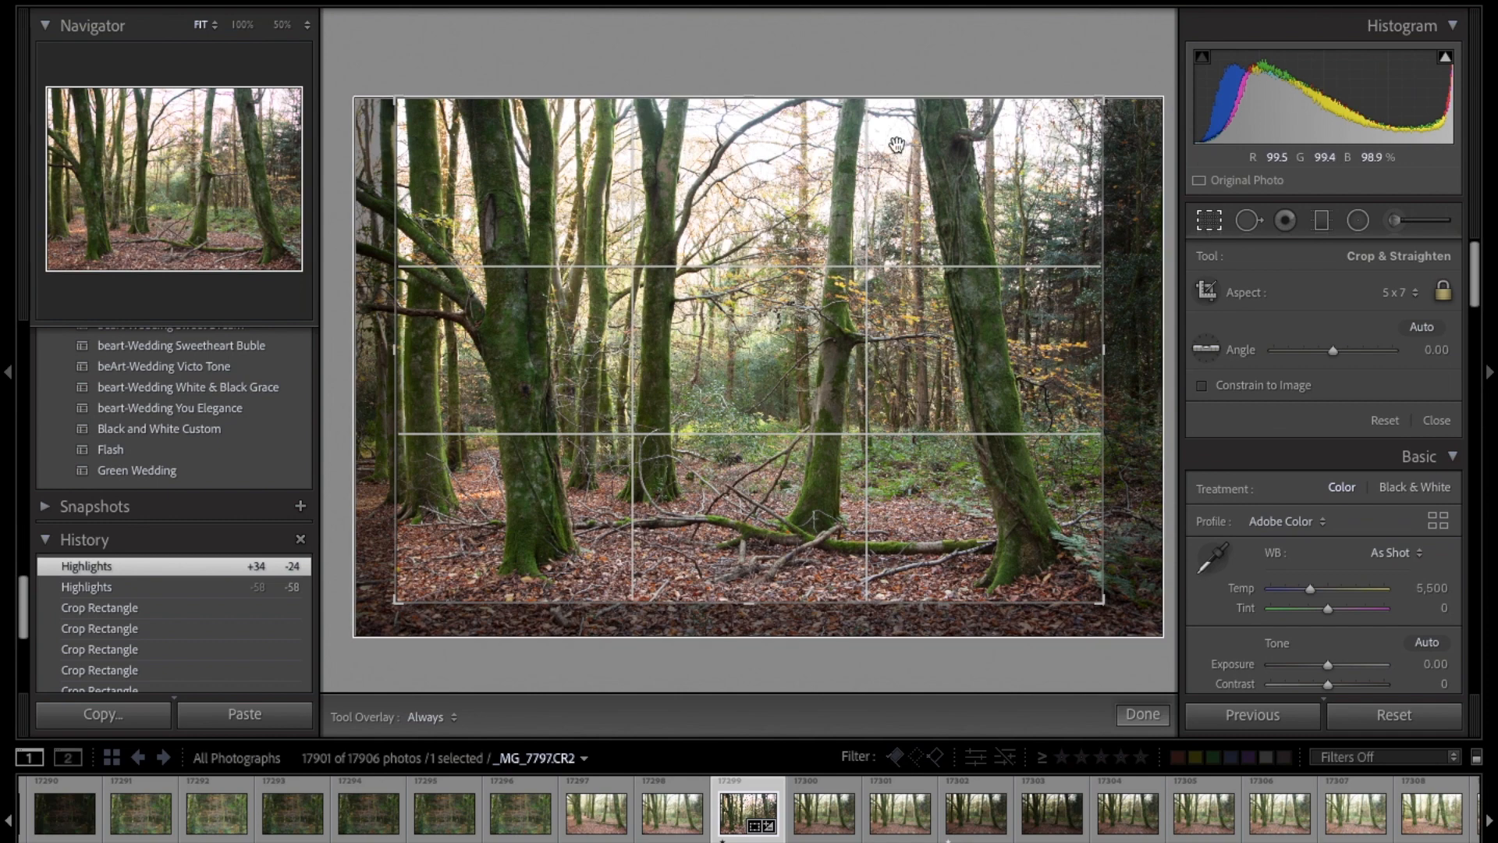
left_click_drag(881, 102, 870, 152)
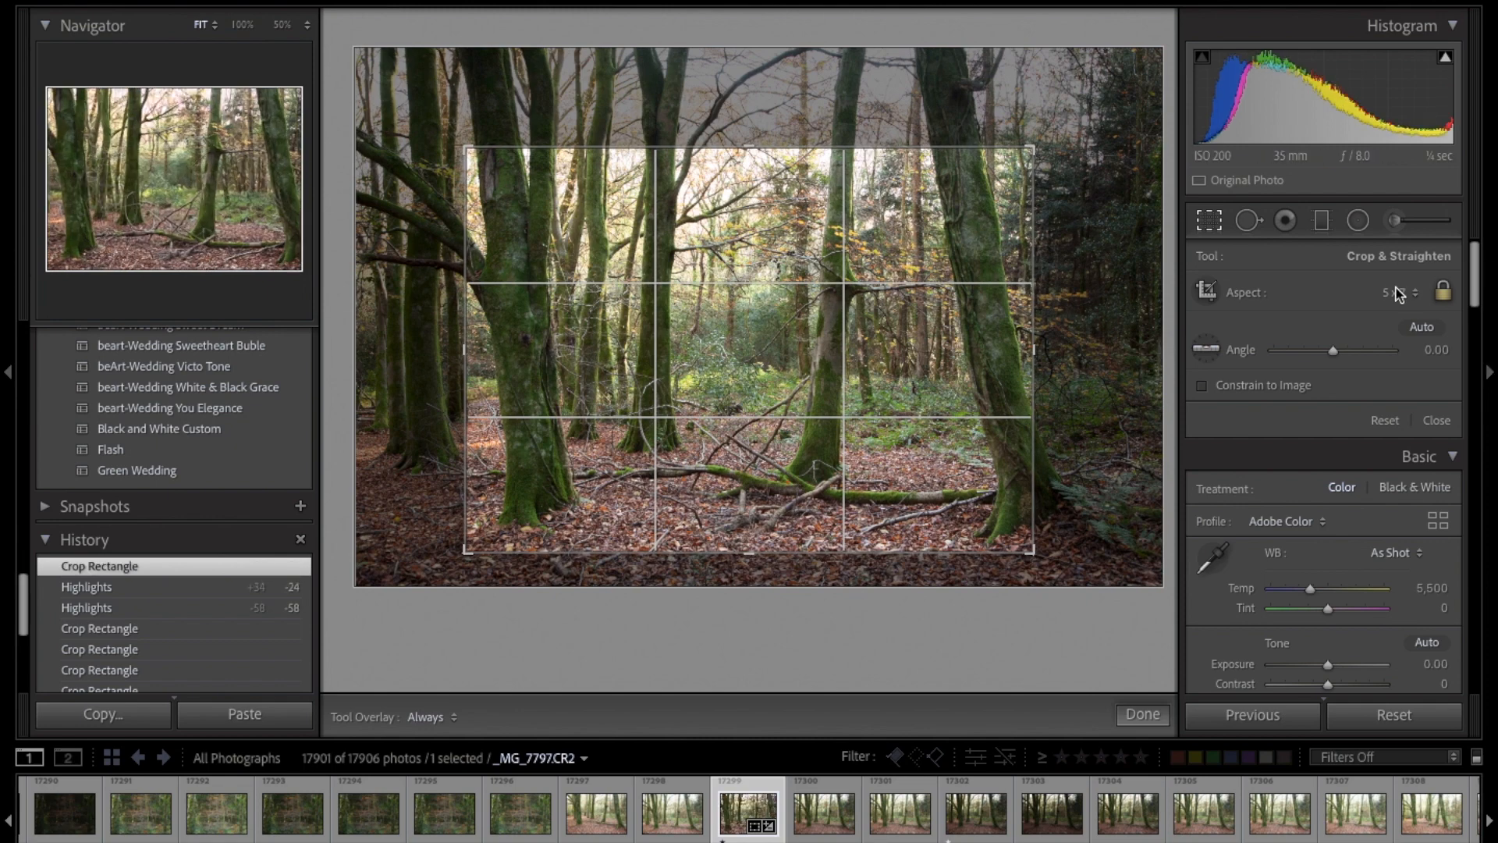
left_click_drag(900, 465, 786, 433)
mouse_move(905, 551)
left_mouse_down()
mouse_move(912, 519)
mouse_move(910, 539)
left_mouse_up()
left_click_drag(907, 483, 898, 479)
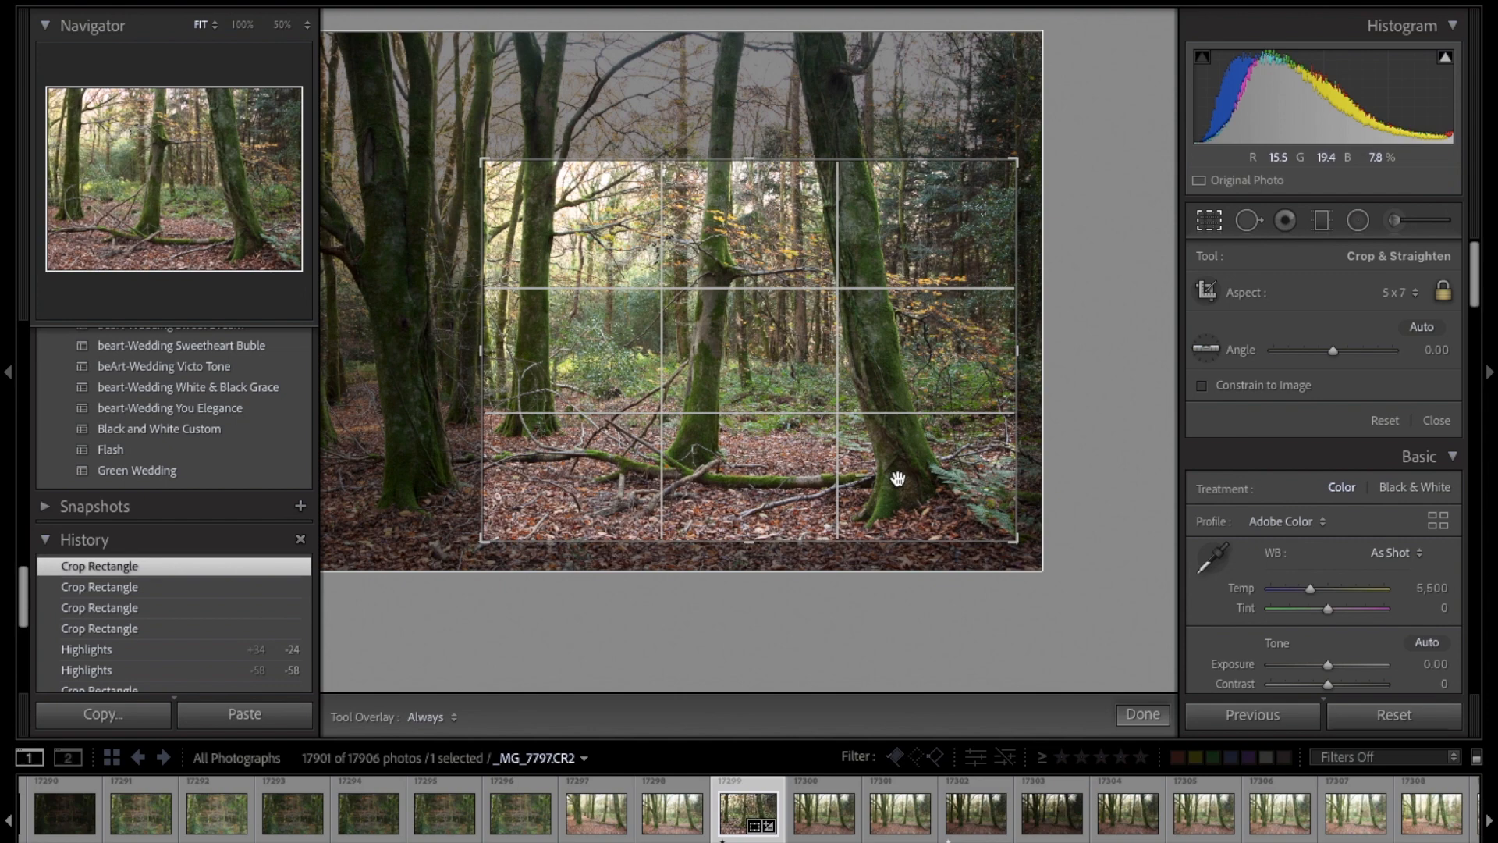
key("Return")
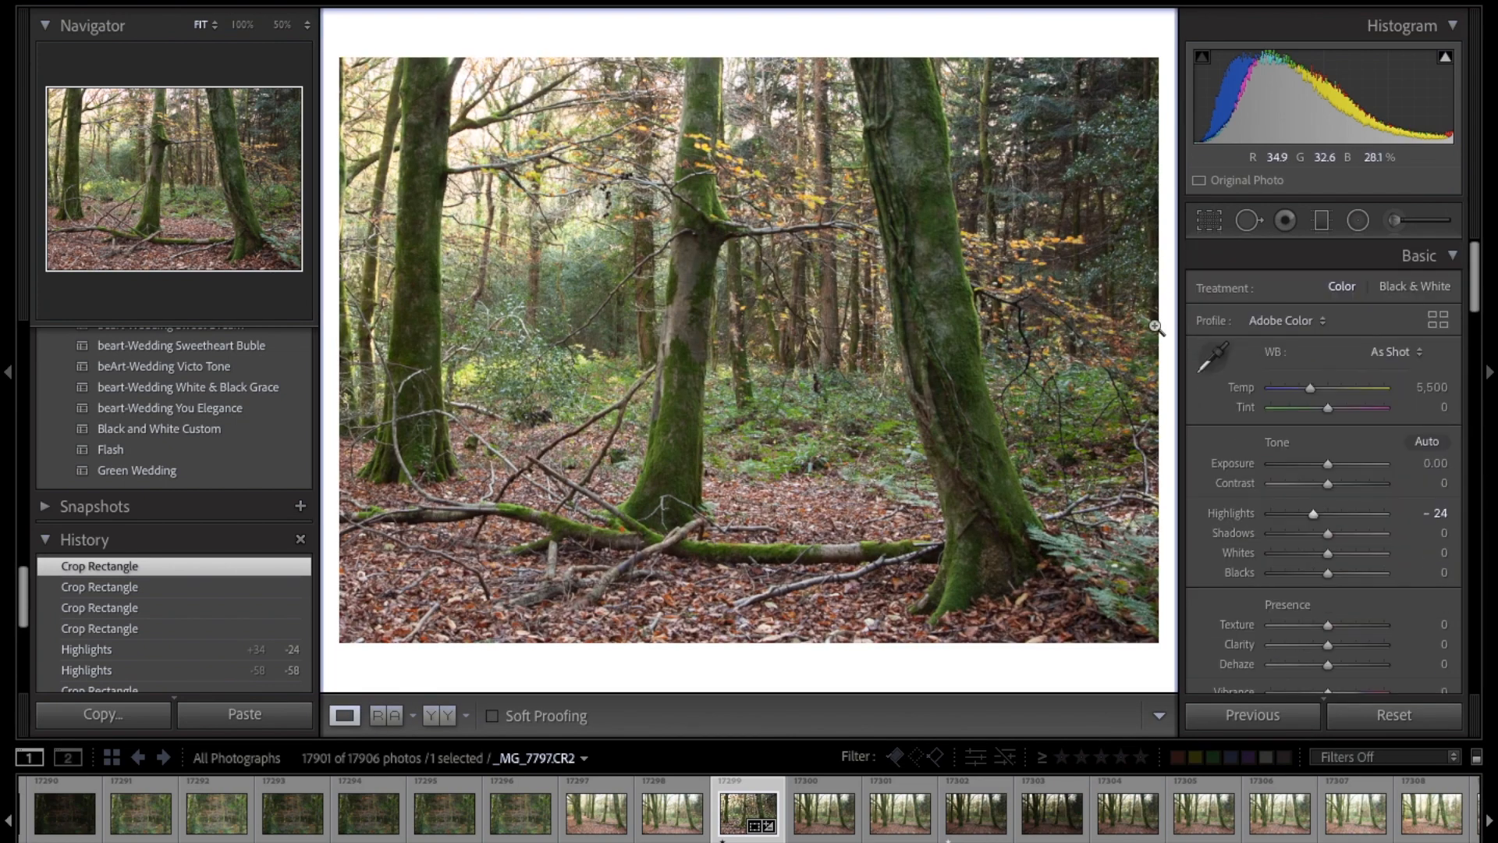
Step: Widen and reposition the 5 x 7 crop to include the large mossy trunk and its side branch on the left
left_click(1210, 222)
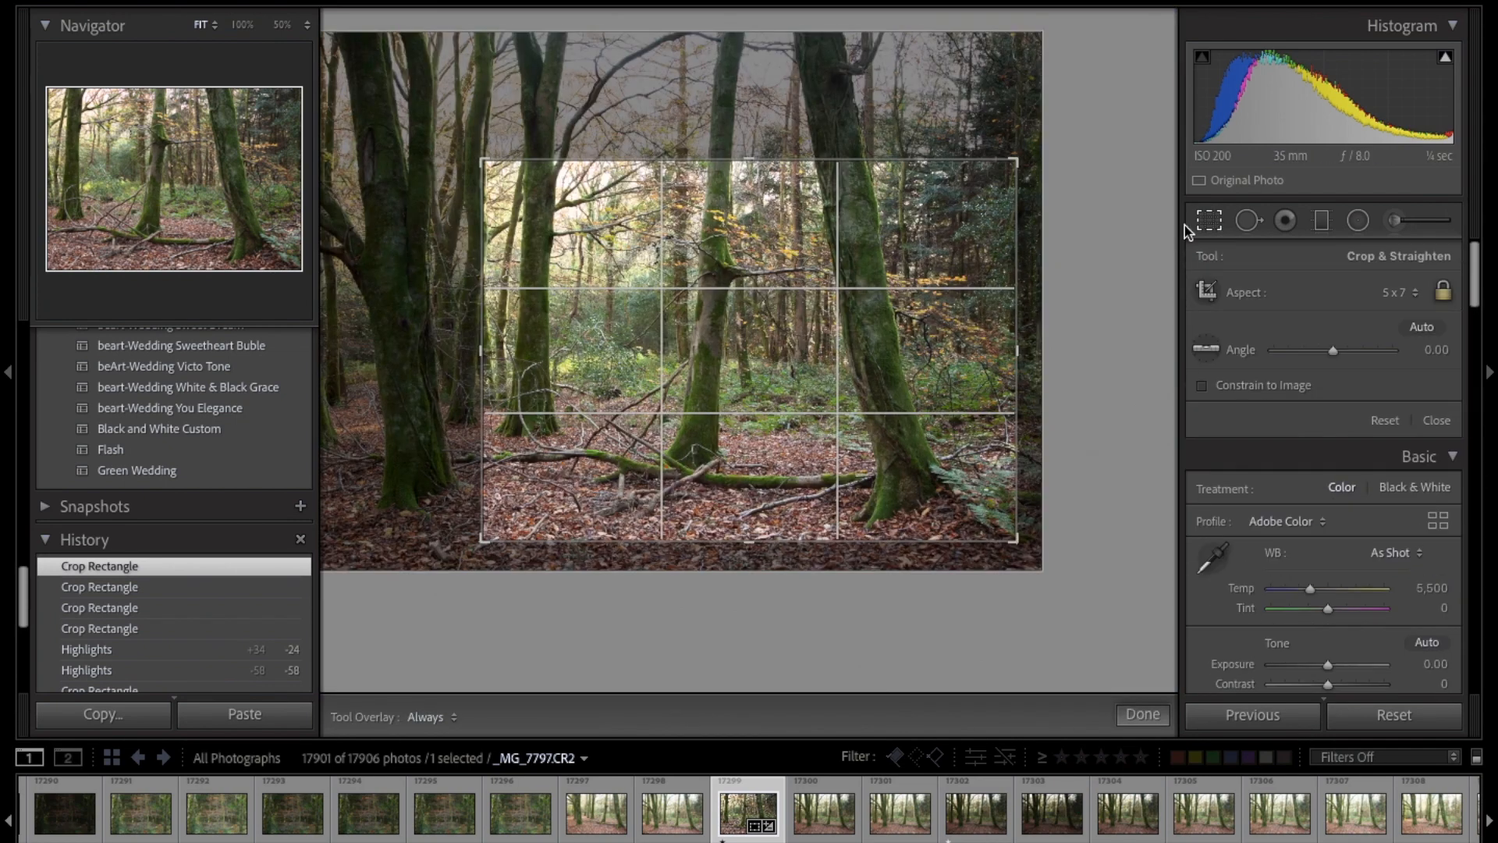
left_click_drag(480, 258, 414, 251)
left_click_drag(614, 274, 667, 295)
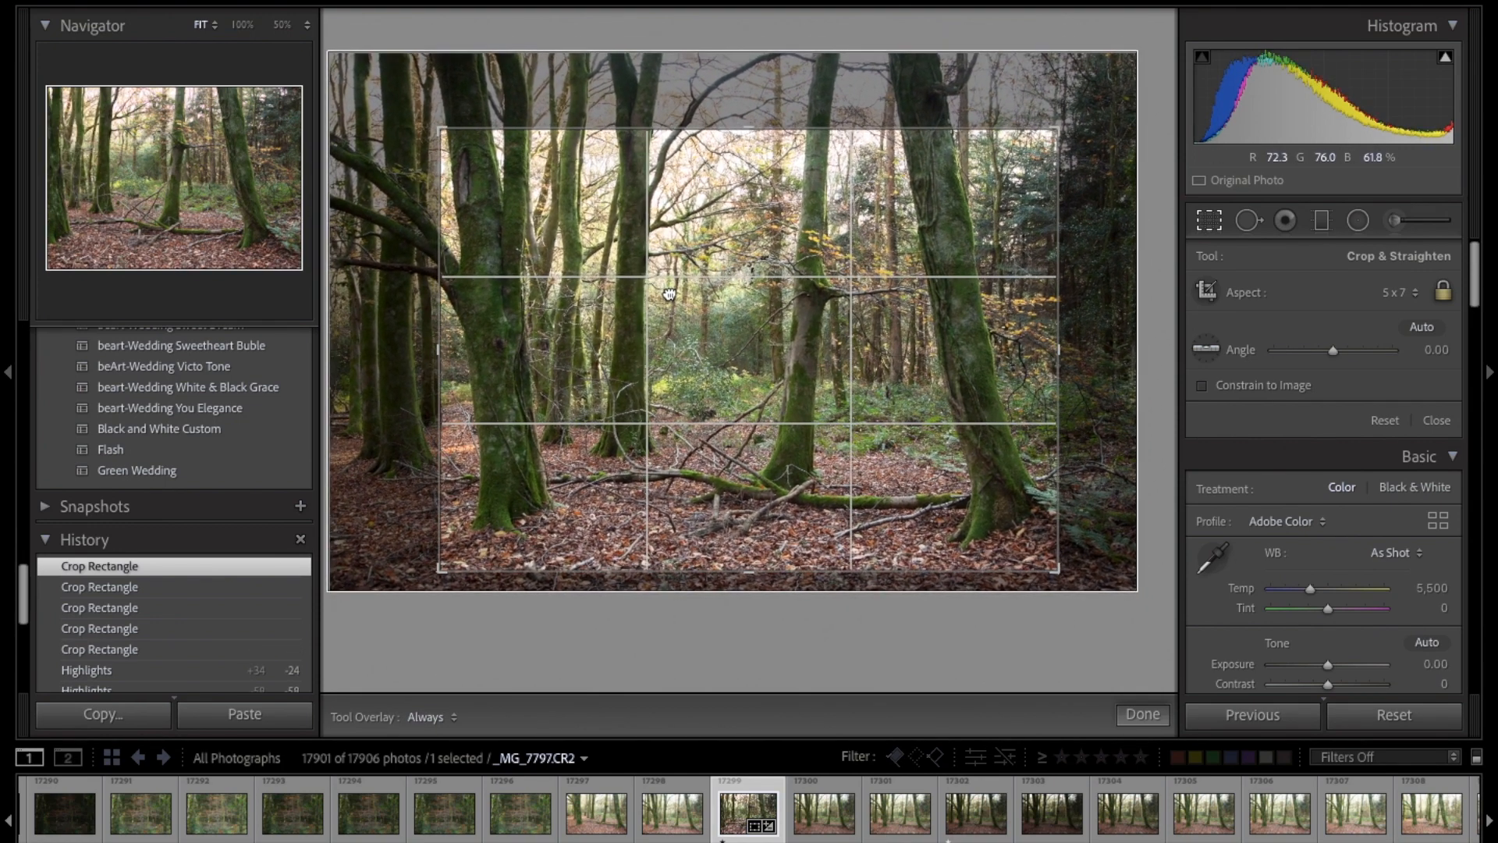
left_click_drag(1052, 566, 1072, 579)
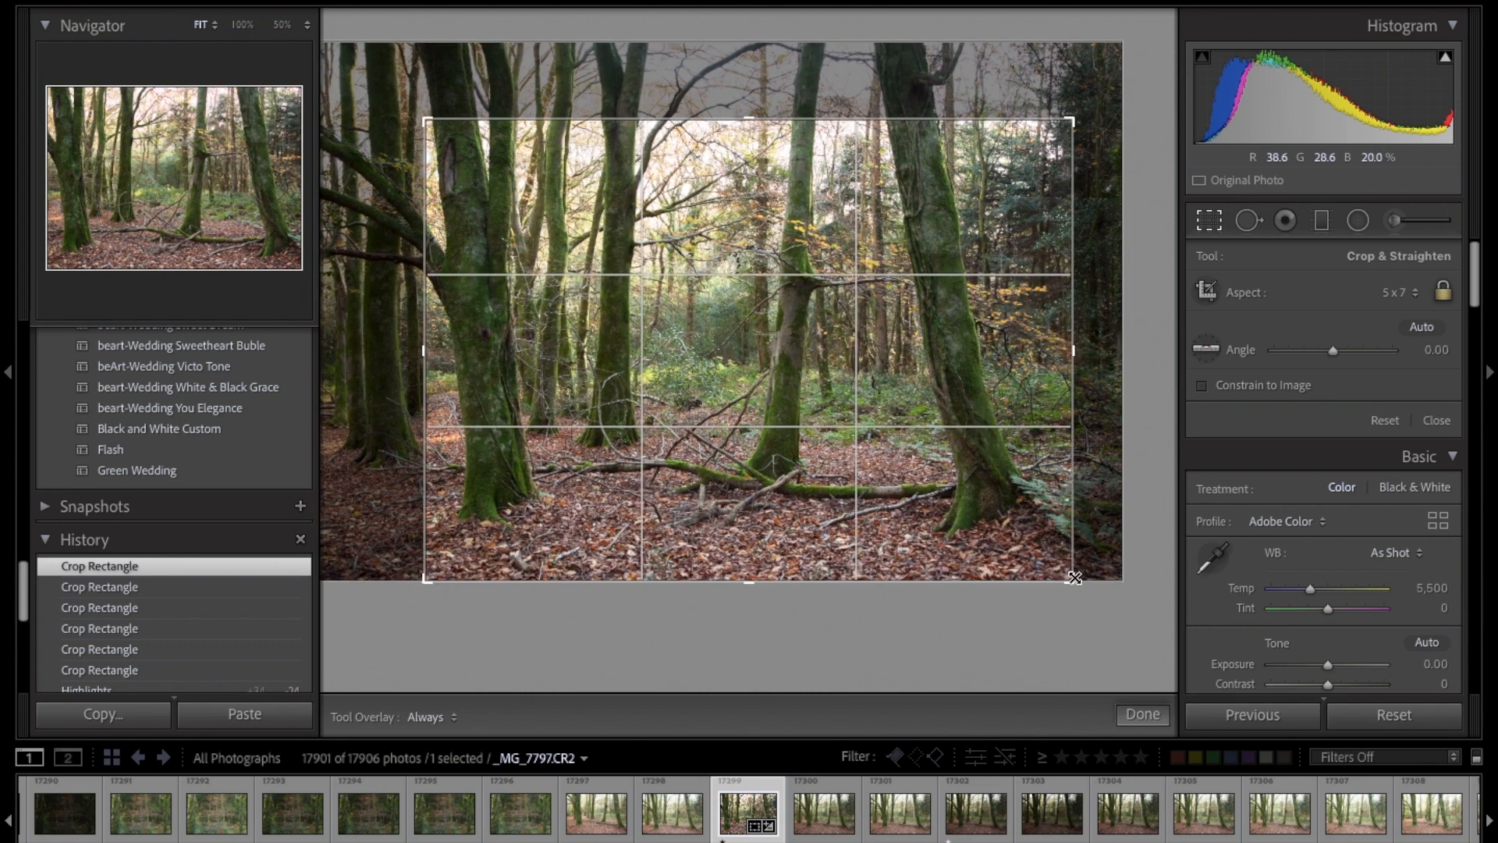
key("Return")
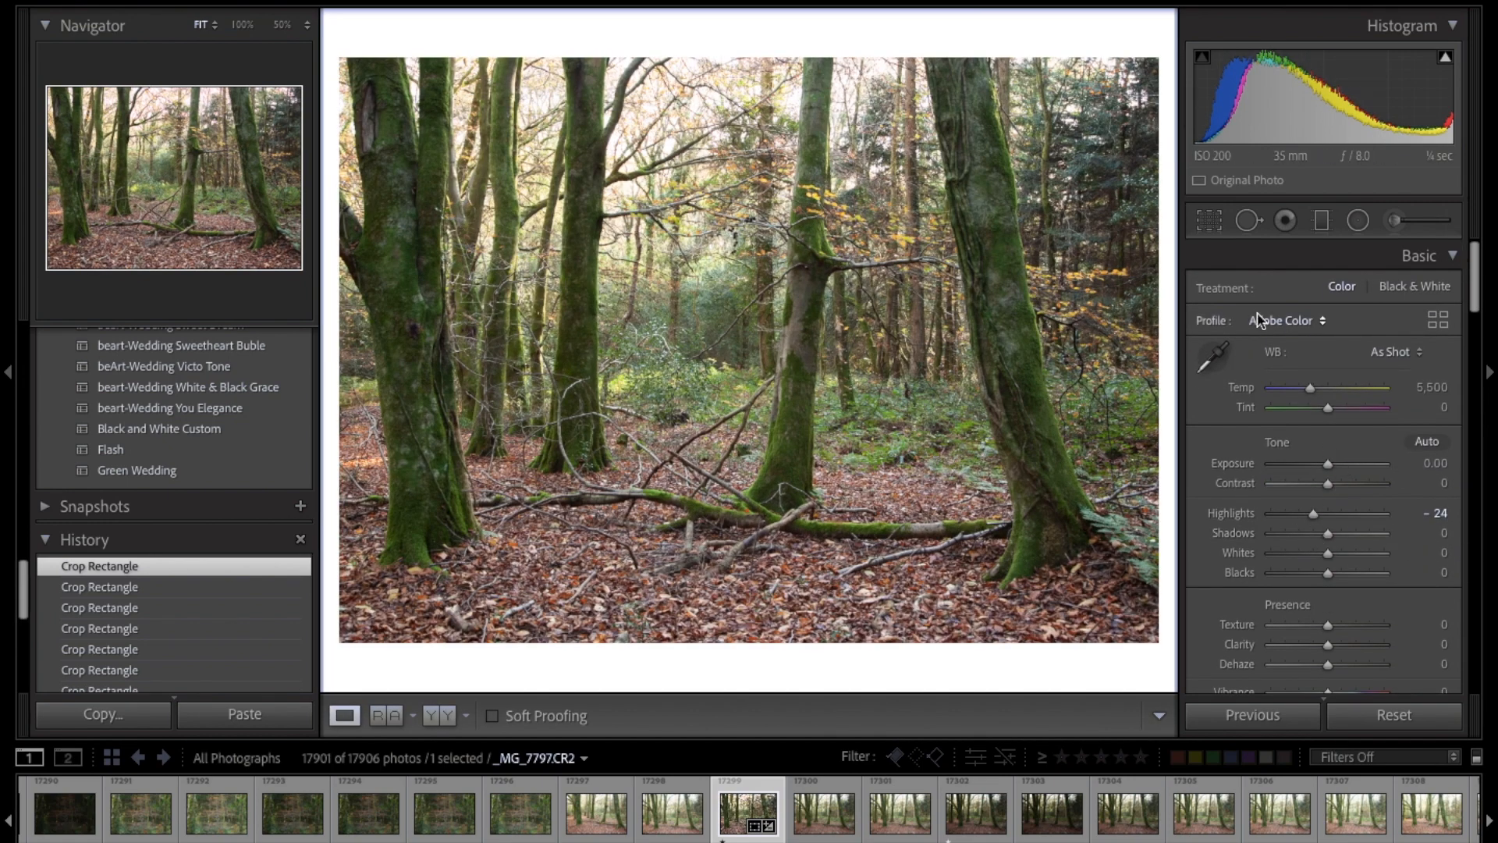
left_click(1210, 220)
left_click_drag(941, 279, 945, 281)
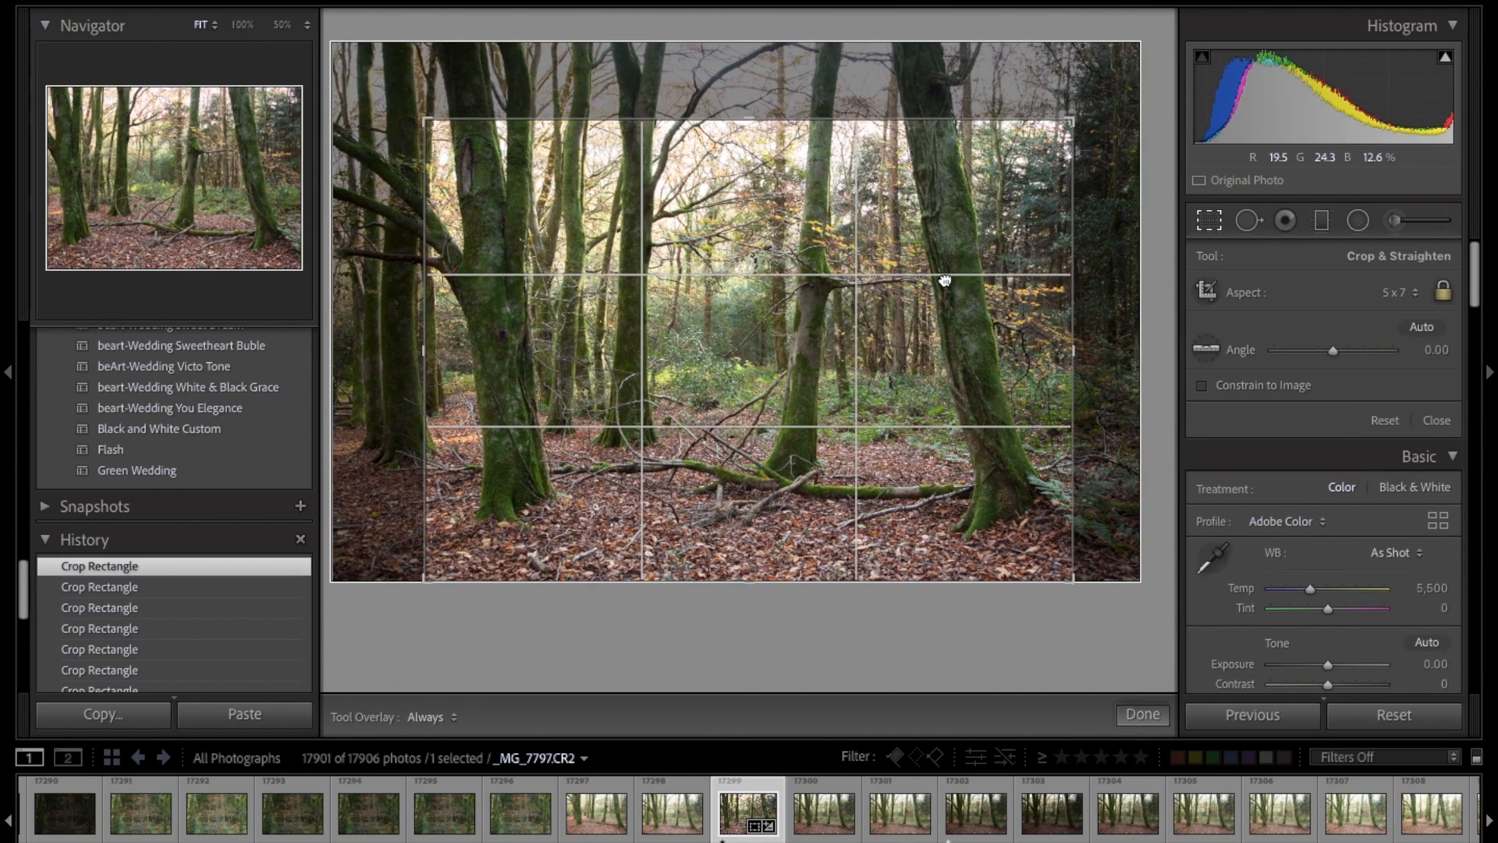
left_click_drag(423, 119, 414, 117)
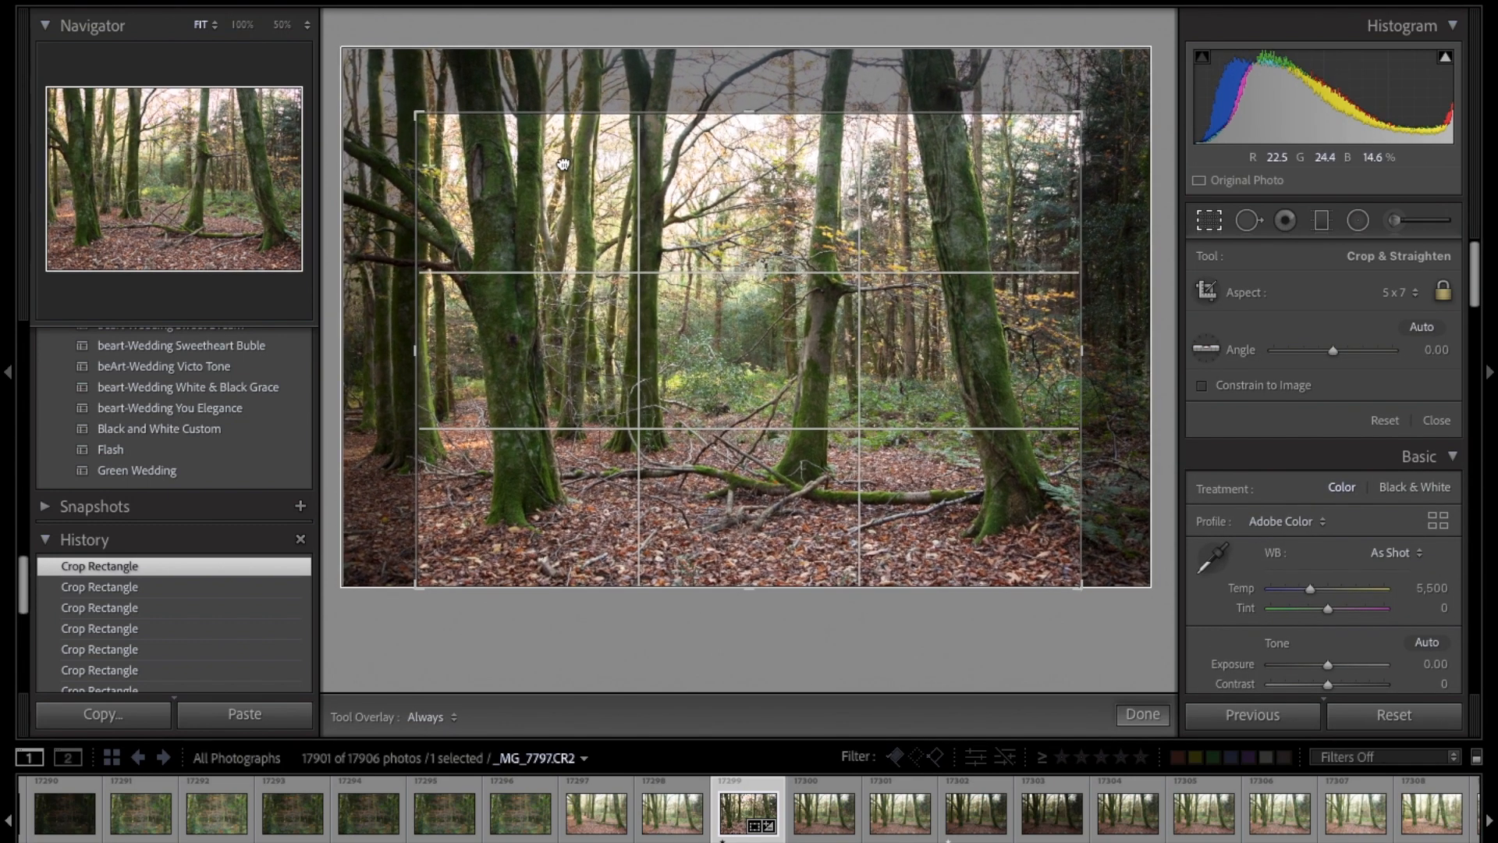
key("Return")
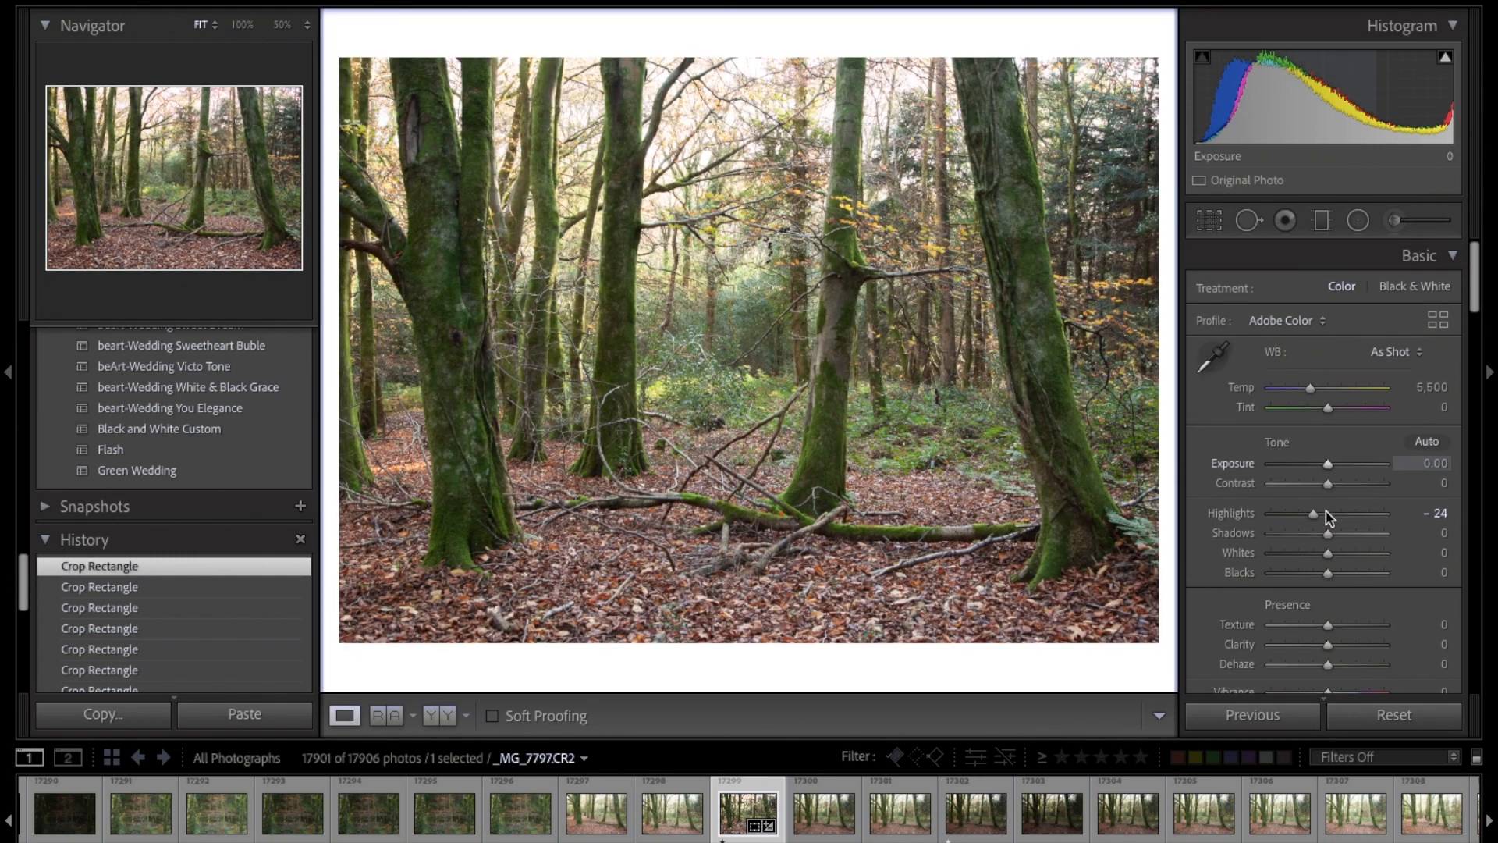
Step: Set Highlights to -27 and add a graduated filter with Exposure 0.00 from the photo's top edge into the upper trees
mouse_move(1314, 515)
left_mouse_down()
mouse_move(1296, 515)
mouse_move(1312, 515)
left_mouse_up()
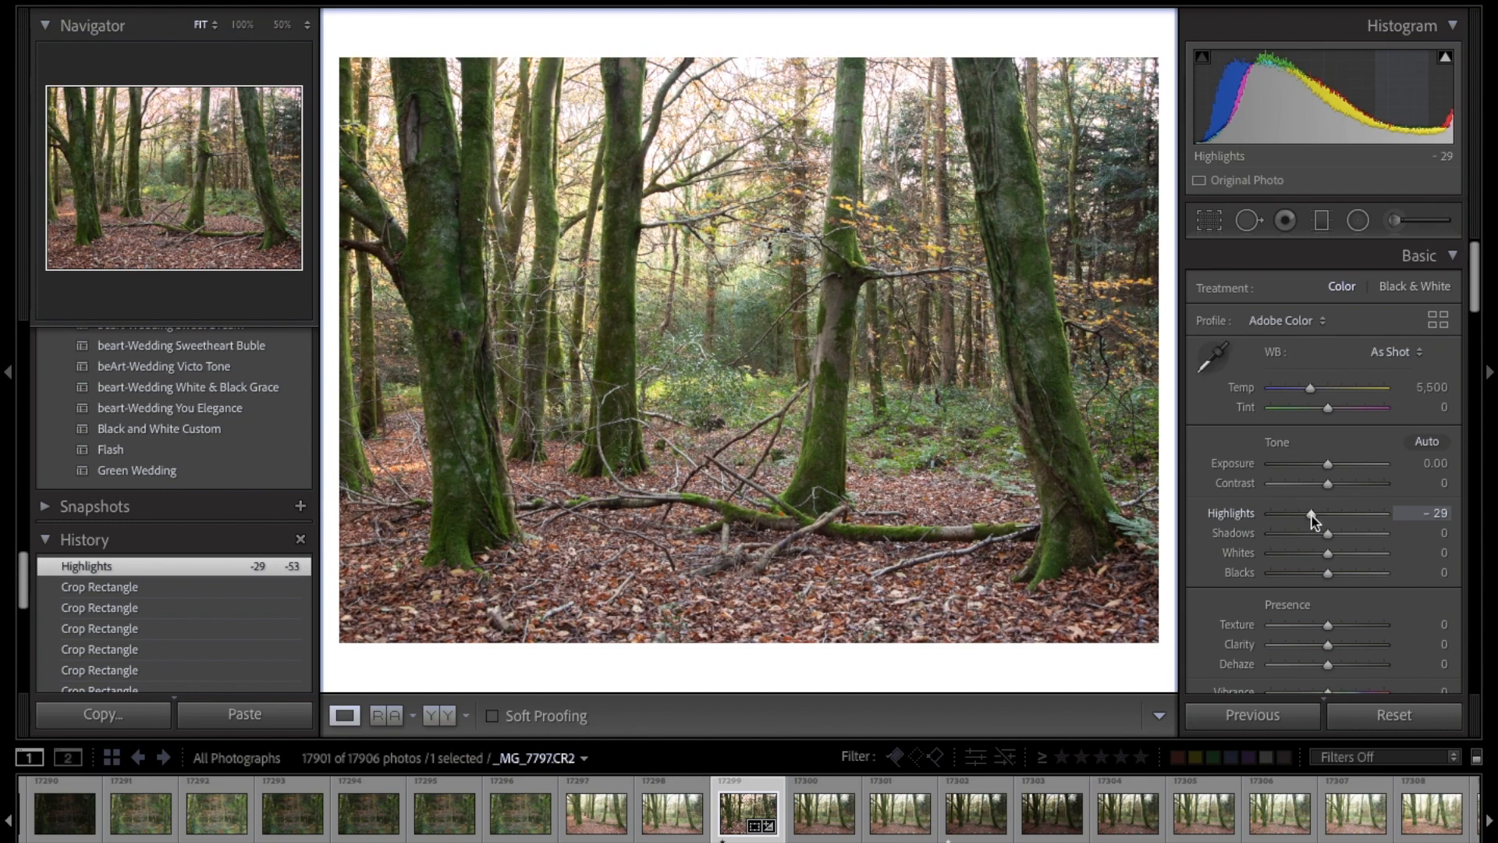
key("m")
left_click_drag(783, 35, 768, 322)
double_click(1346, 364)
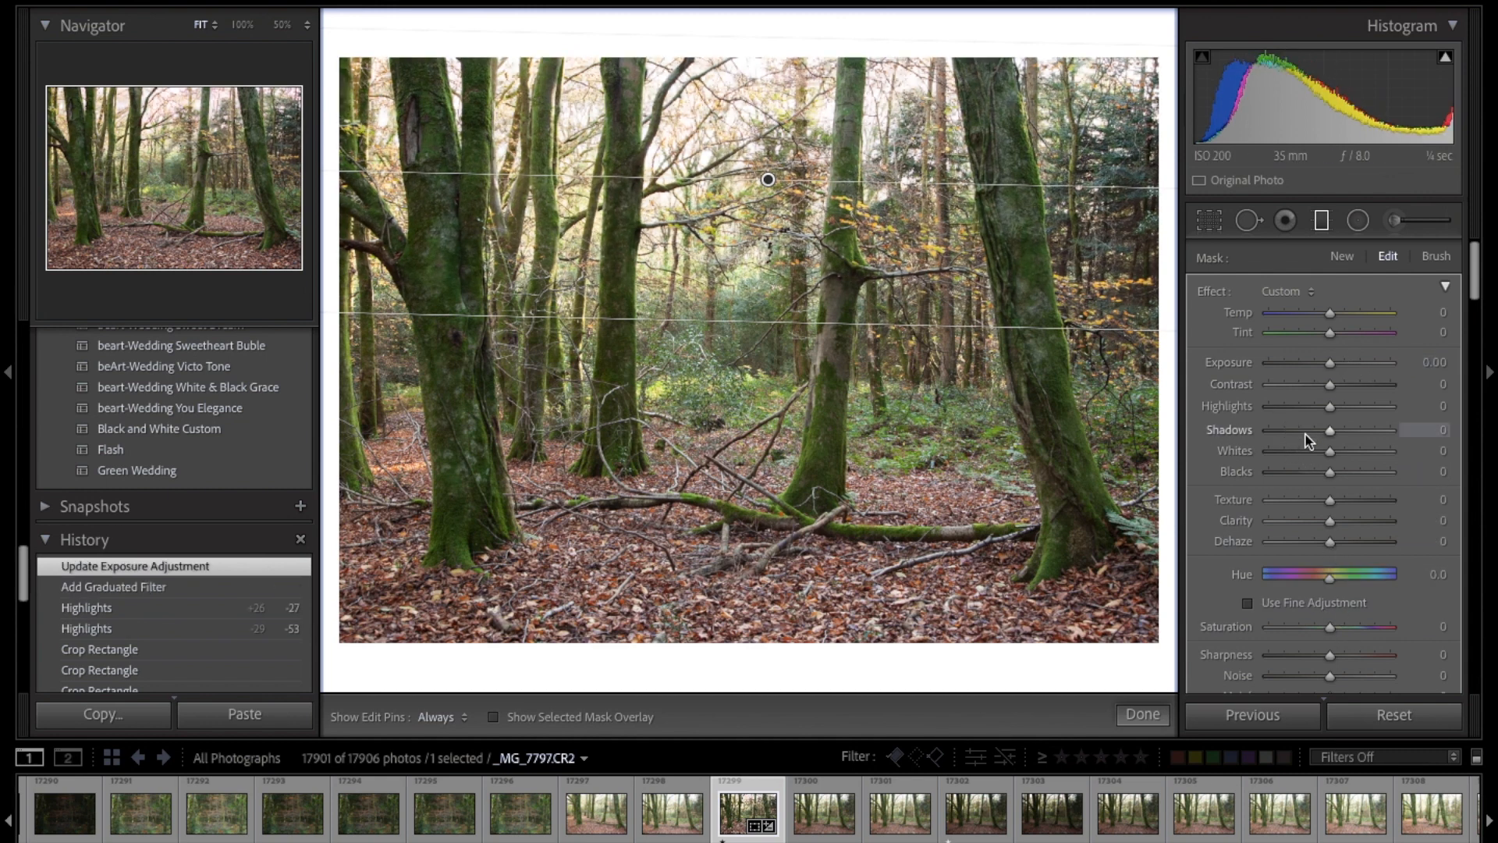
Step: Set the graduated filter's Highlights to -28, warm its Temp slightly, and move it further down the photo
left_click(1301, 406)
mouse_move(1309, 409)
left_mouse_down()
mouse_move(1332, 414)
mouse_move(1312, 407)
left_mouse_up()
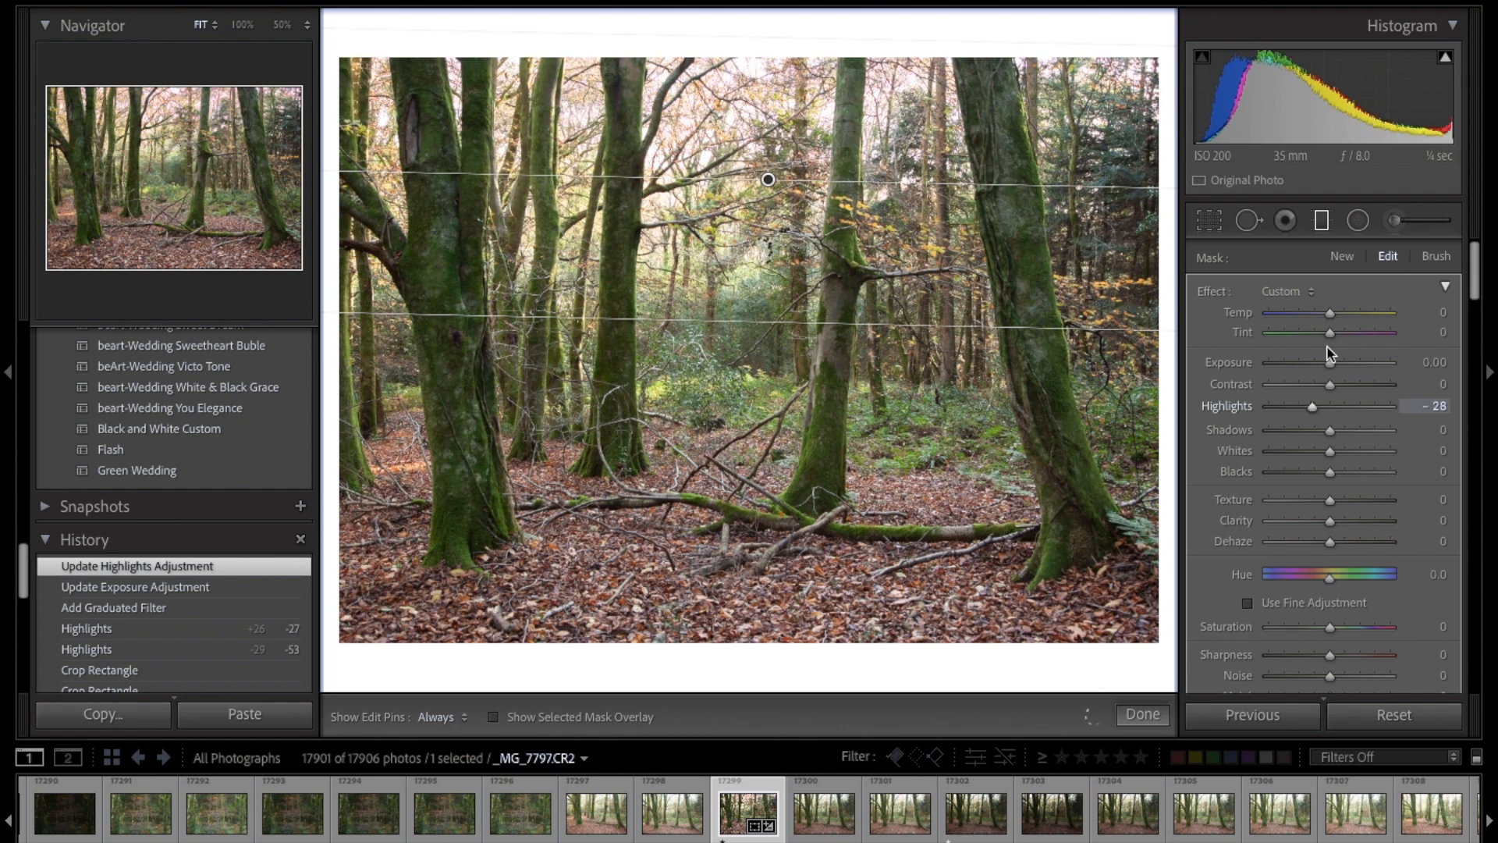
left_click_drag(1330, 313, 1337, 314)
left_click_drag(768, 179, 768, 259)
left_click(1143, 715)
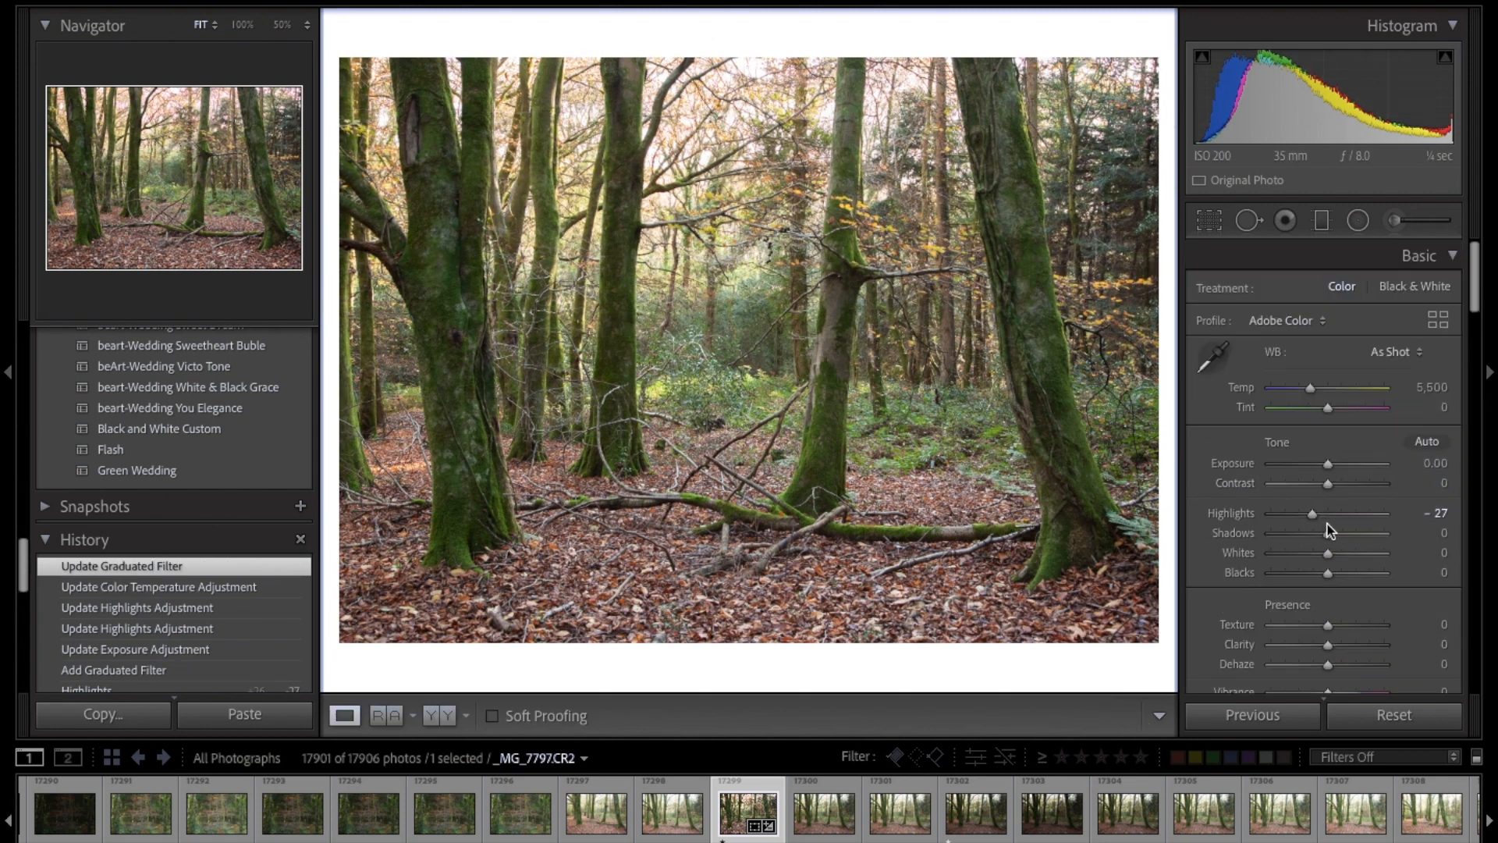
Step: Try Highlights at -100 and inspect the bright sky between the upper branches at 50% magnification
left_click_drag(1313, 513, 1270, 518)
left_click(749, 90)
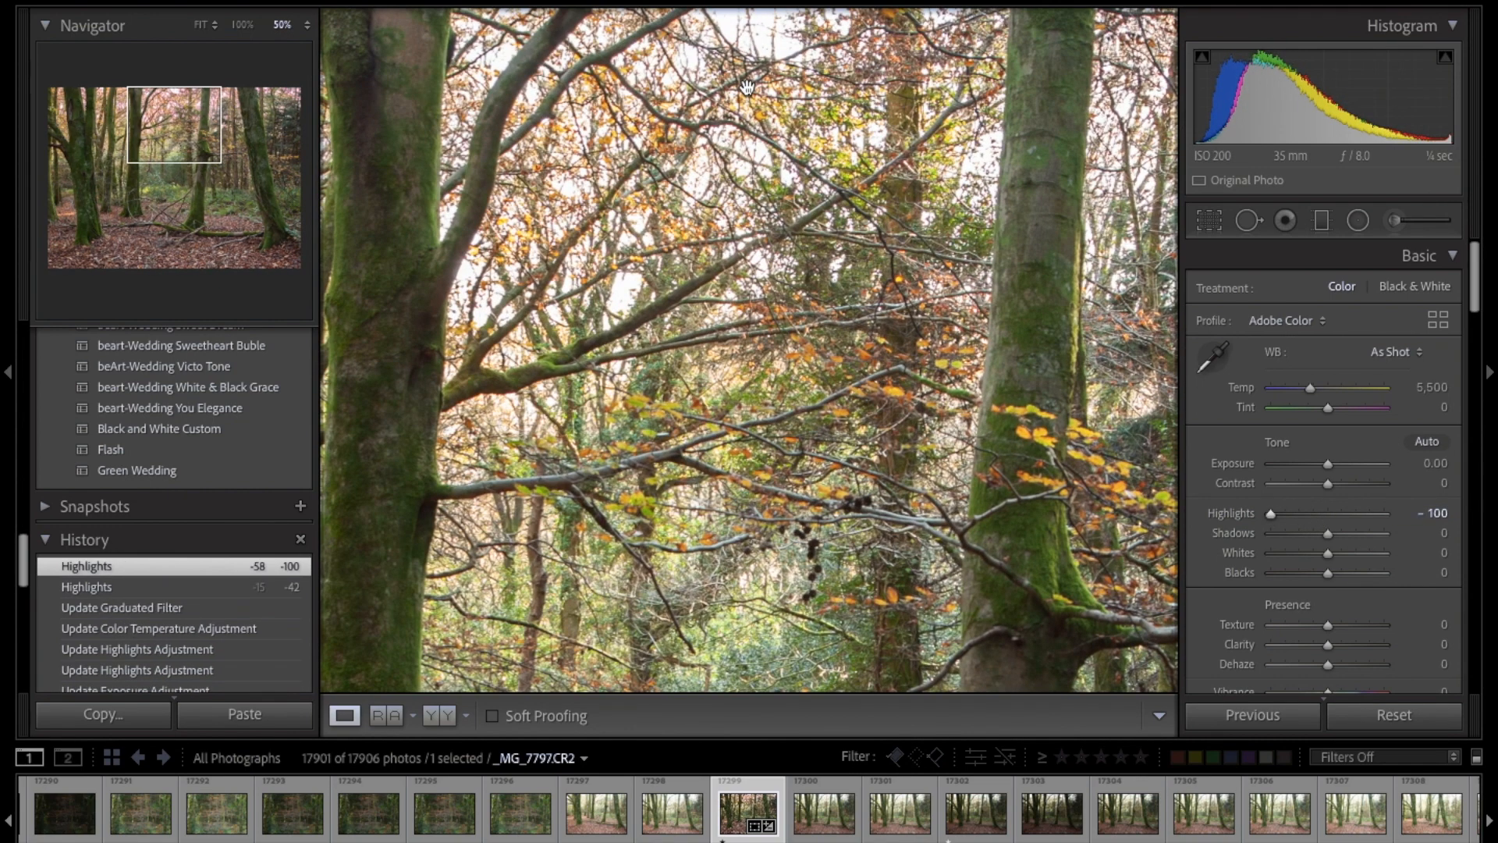
left_click(726, 150)
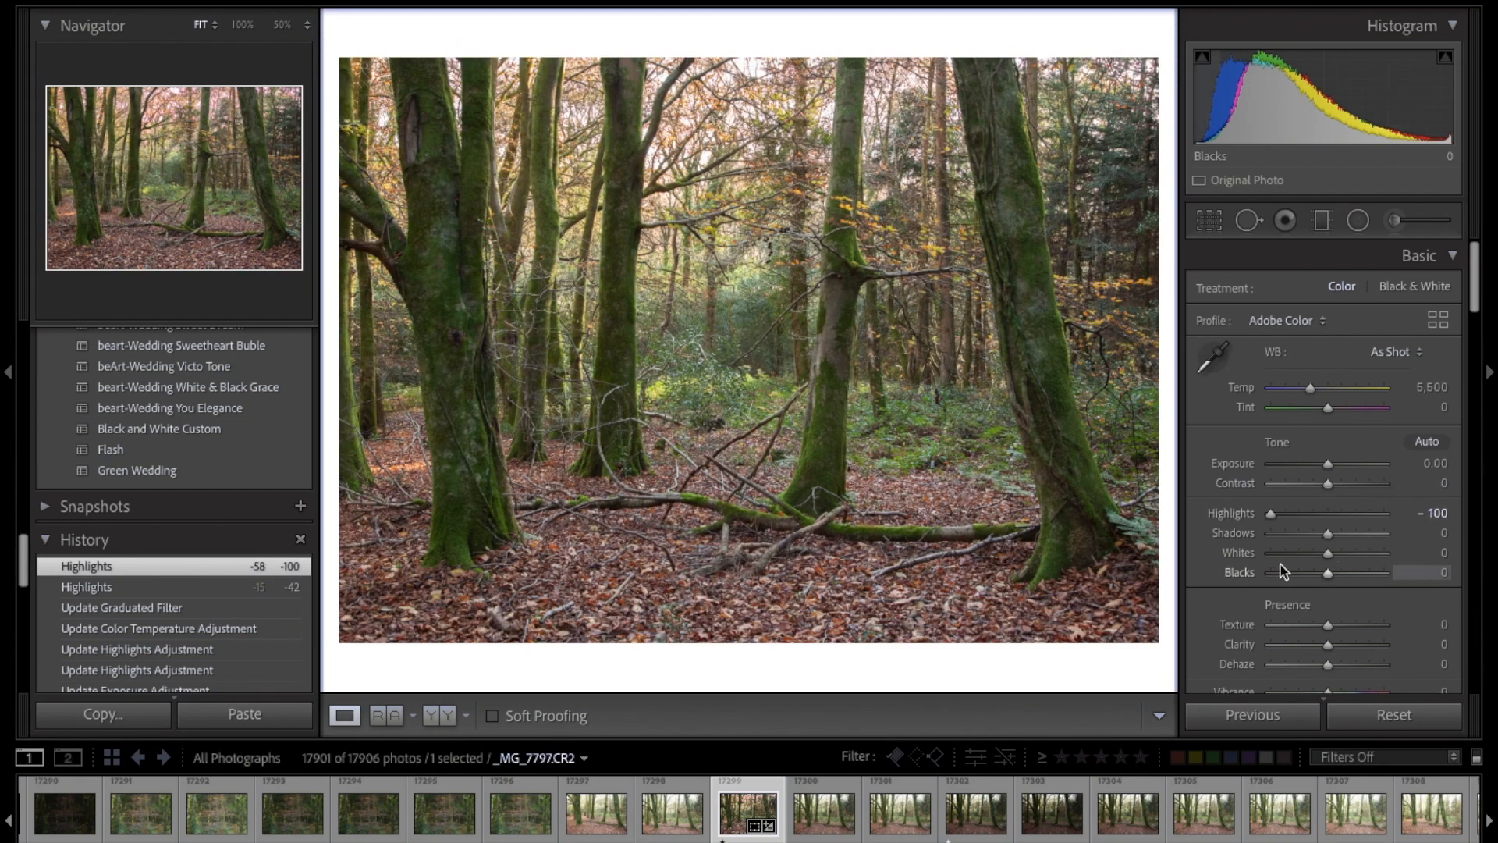
Step: Balance the photo's tones with Highlights -19, Whites +46, Blacks -12, Shadows +42 and Exposure -0.25
left_click(1299, 515)
left_click_drag(1301, 521, 1317, 575)
left_click_drag(1327, 533, 1349, 535)
left_click_drag(1327, 463, 1324, 466)
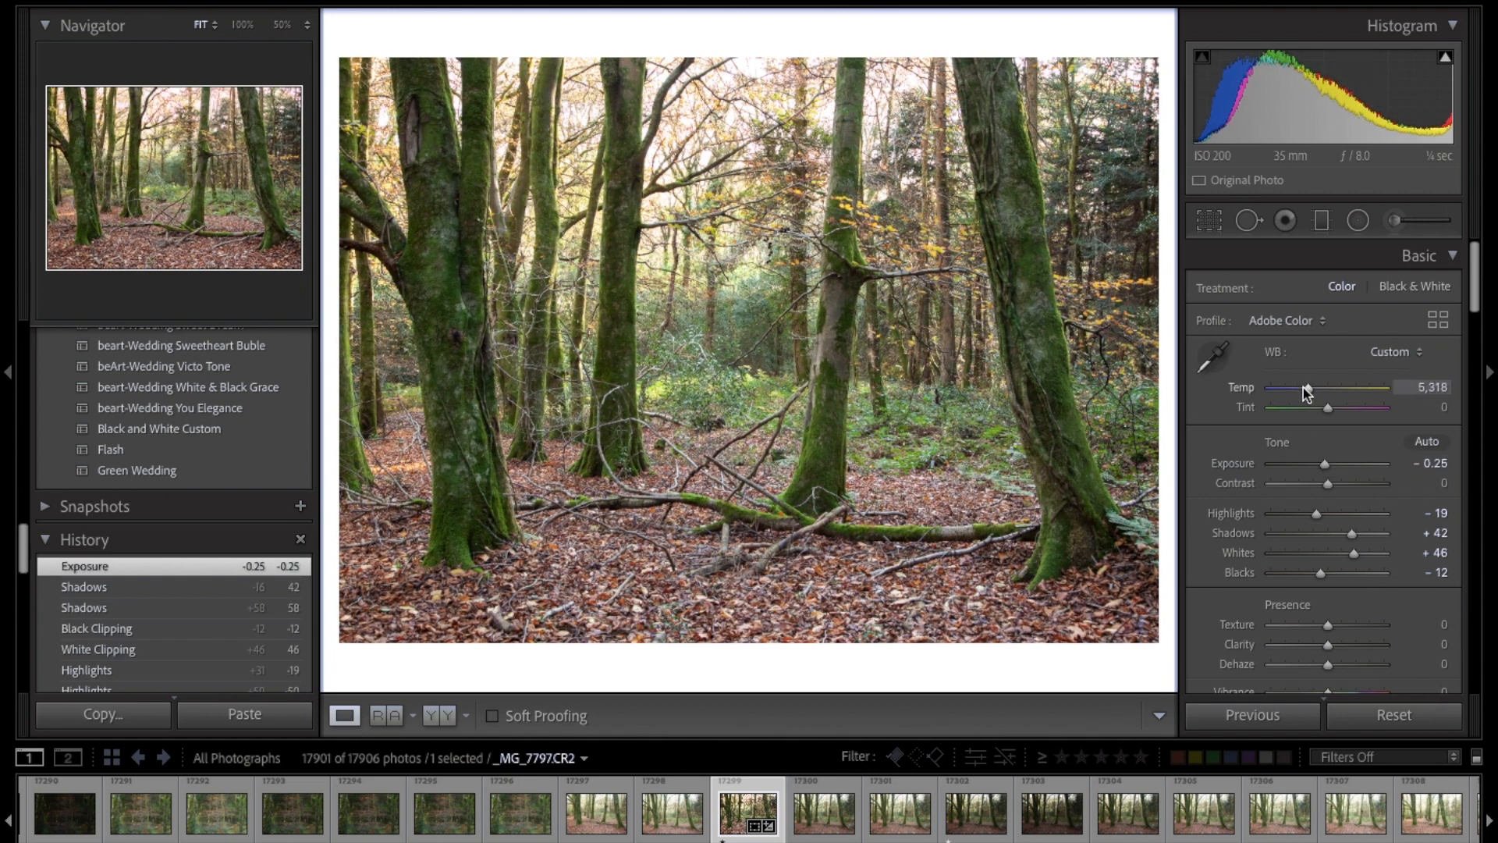
Step: Warm the photo to a Temp of 5,725, and set Blacks to -24, Vibrance to -12 and Saturation to +15
left_click_drag(1309, 392, 1309, 388)
scroll(1330, 490, "down", 3)
left_click_drag(1320, 504, 1313, 507)
mouse_move(1328, 618)
left_mouse_down()
mouse_move(1337, 645)
mouse_move(1320, 638)
mouse_move(1320, 621)
mouse_move(1338, 644)
left_mouse_up()
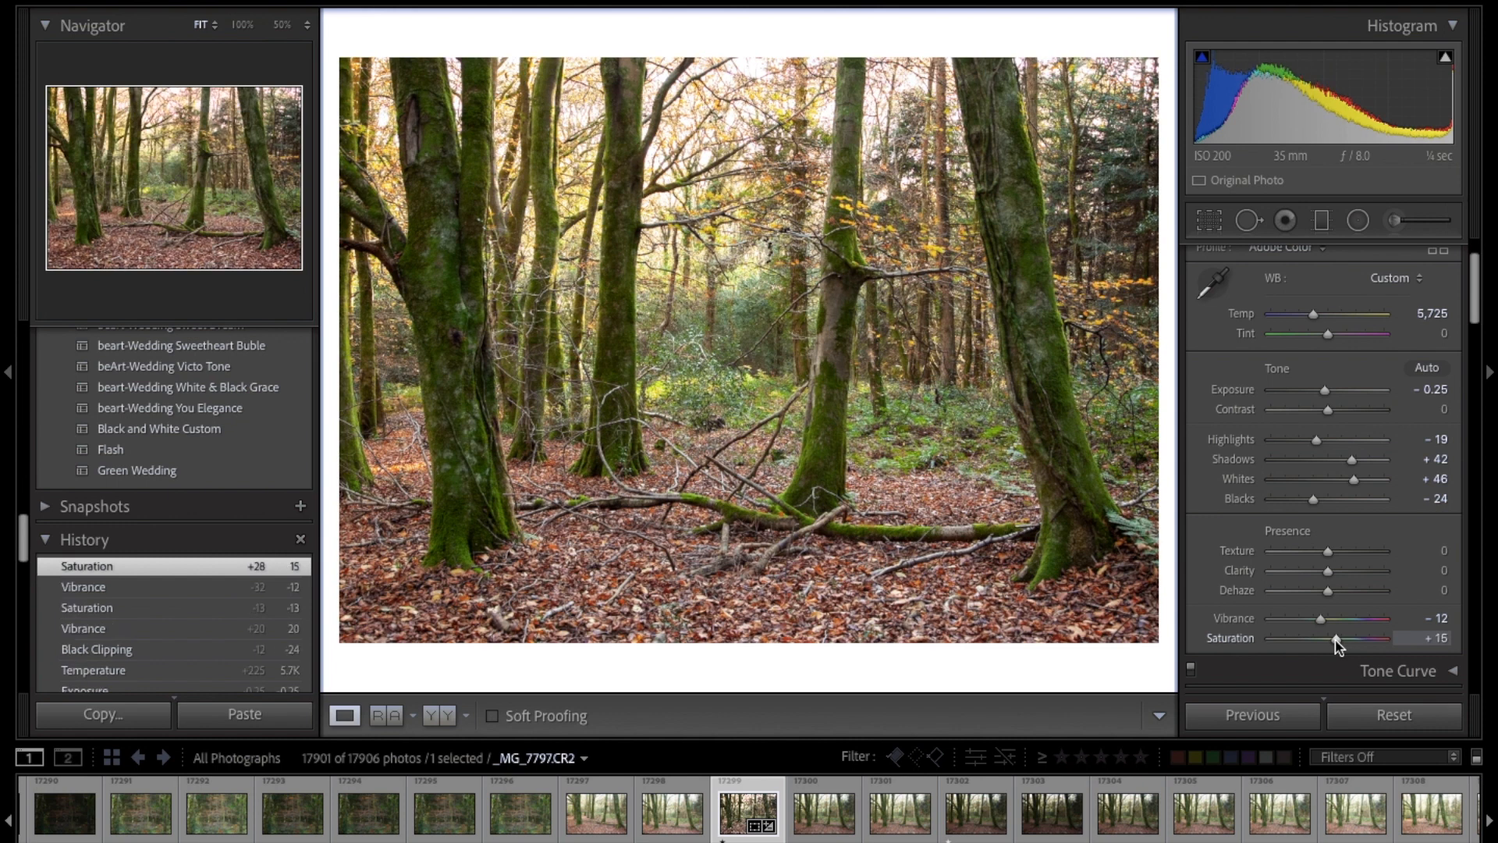
Step: Set the Green hue to -22 and the Green saturation to -23 in the HSL adjustments
scroll(1339, 539, "down", 8)
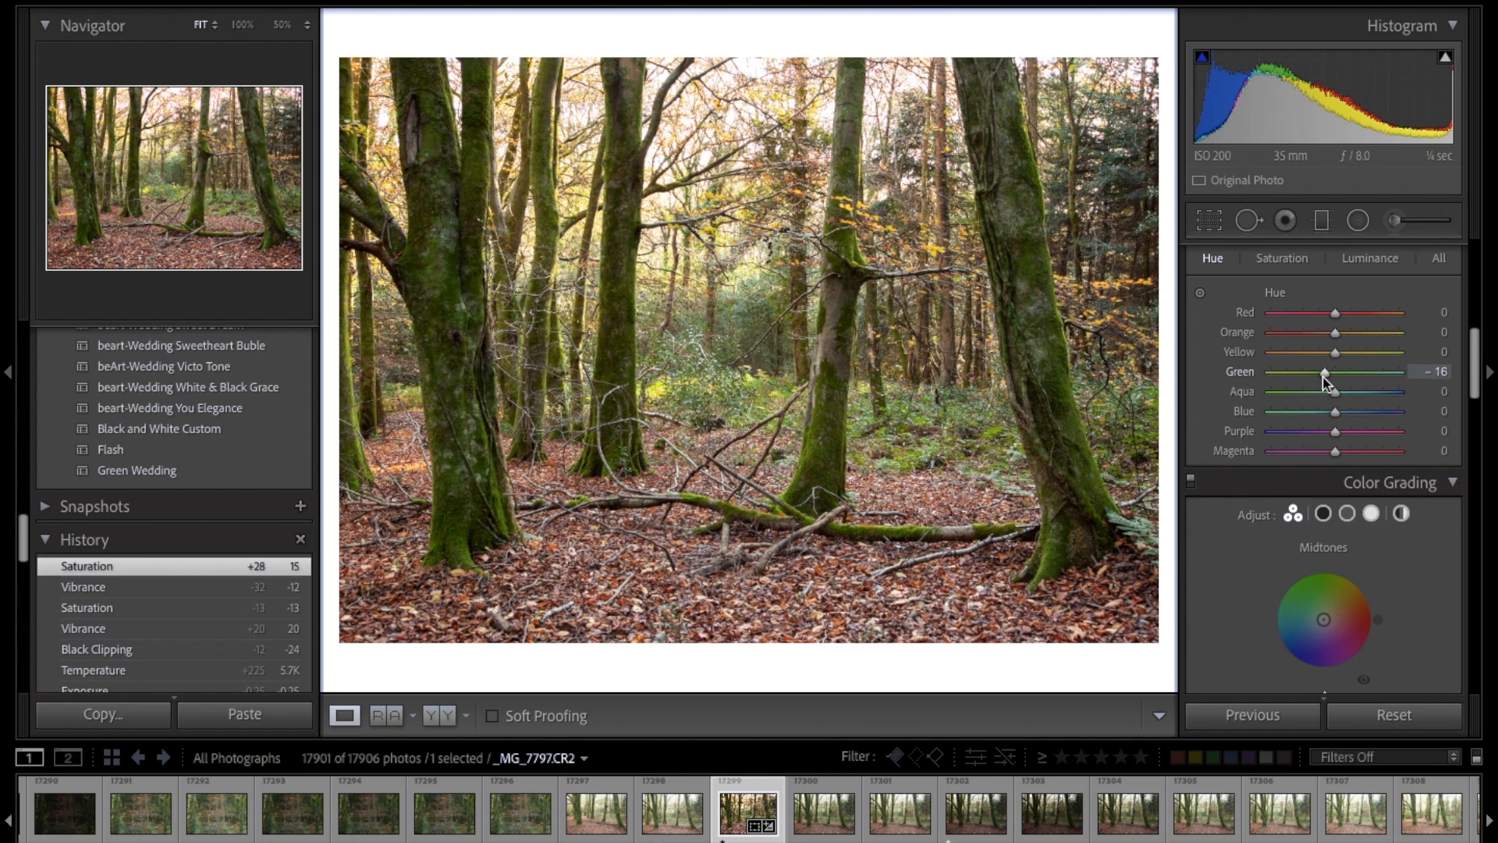
left_click_drag(1321, 380, 1321, 374)
left_click(1284, 261)
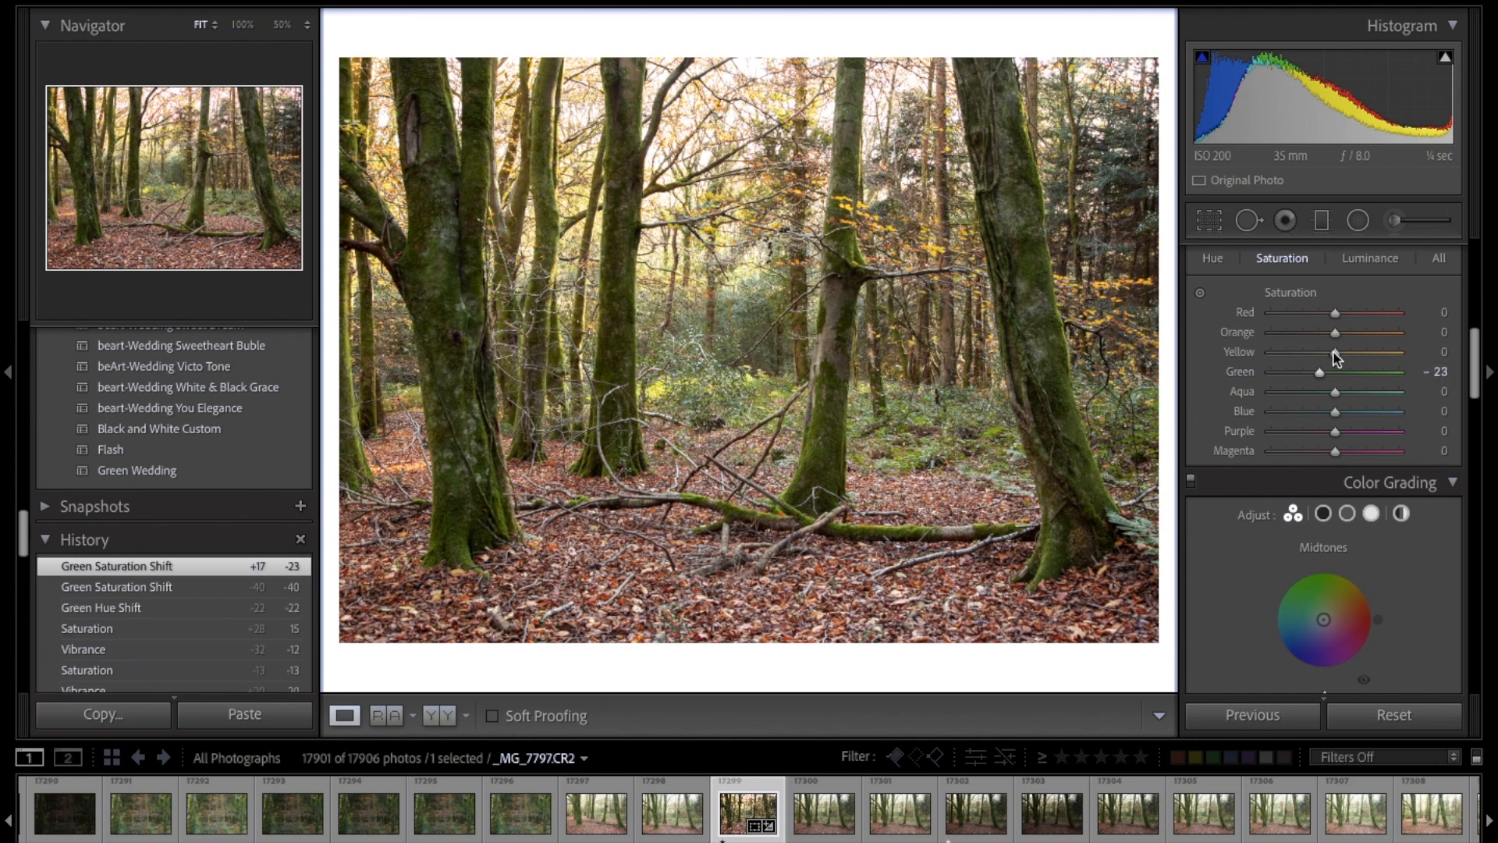
Step: Unlock the crop's 5 x 7 aspect, trim its top and bottom, and extend its left side to the photo's edge
left_click(1206, 218)
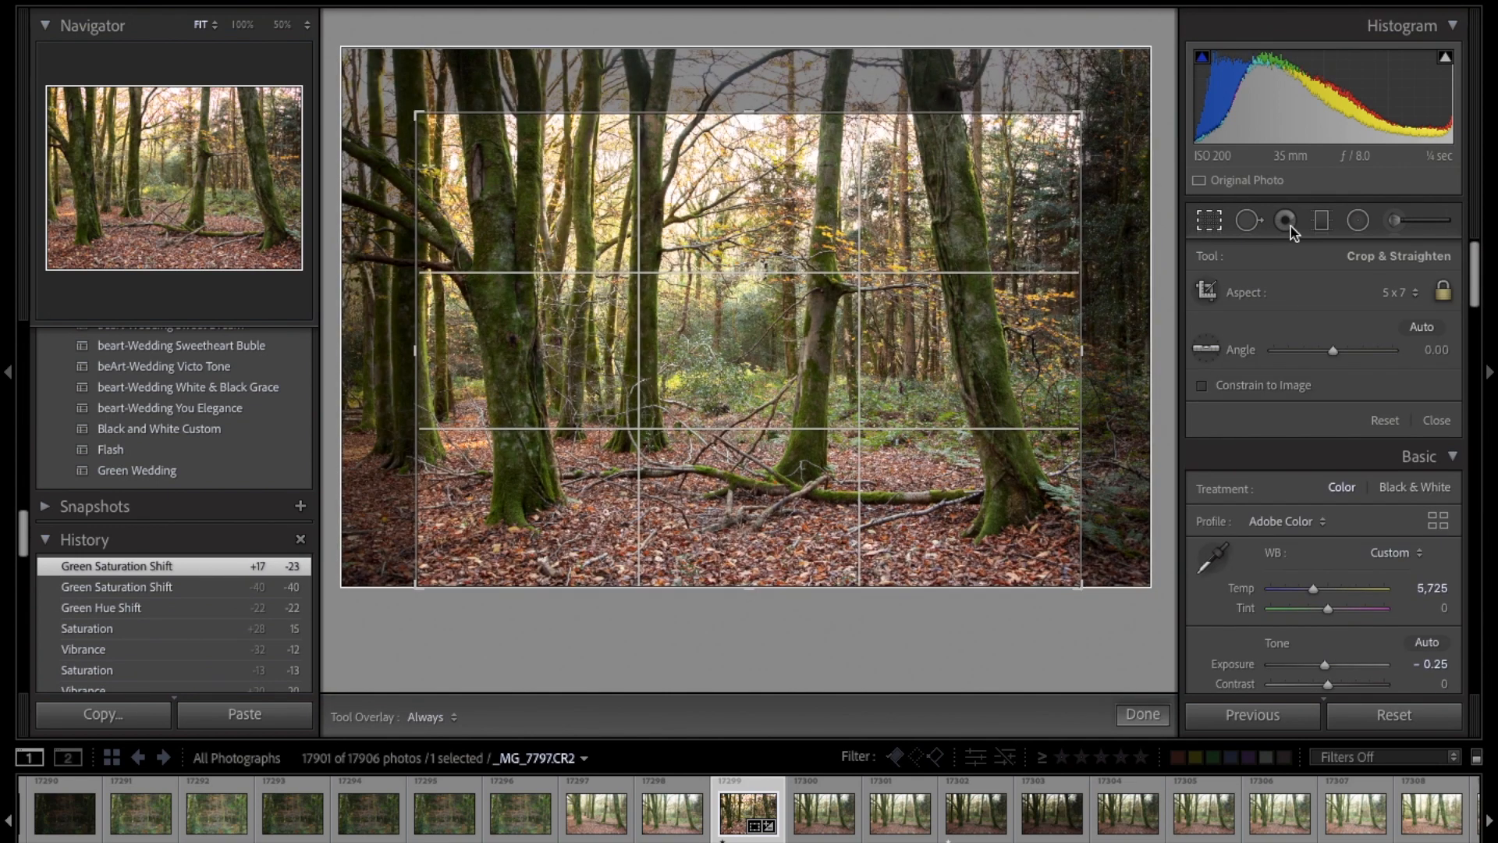
left_click(1443, 291)
left_click_drag(976, 112, 966, 157)
left_click_drag(948, 538, 947, 521)
left_click_drag(425, 277, 310, 301)
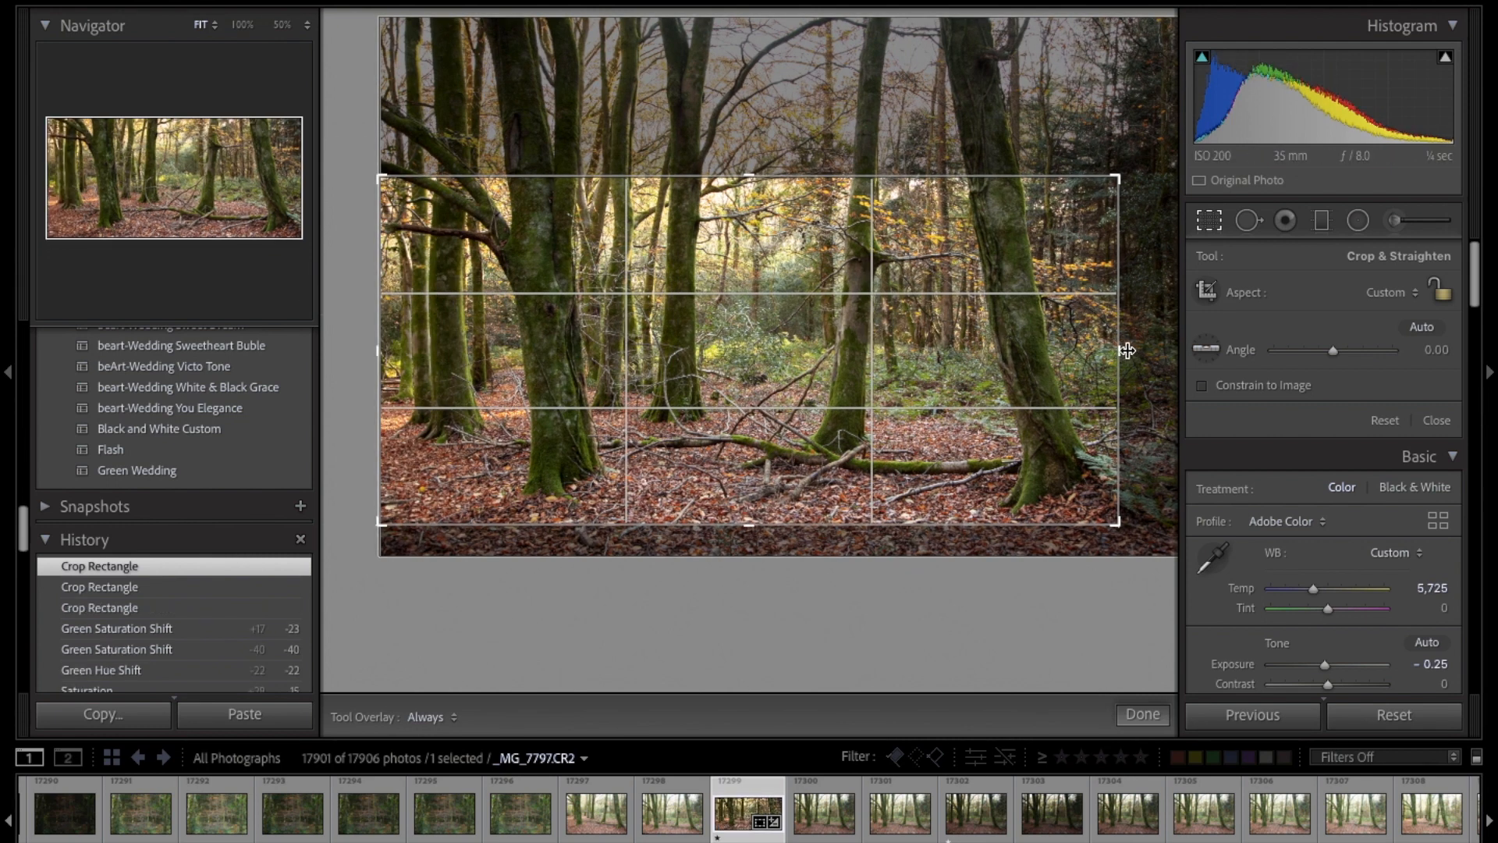
Step: Extend the crop's right side to the photo's edge, rotate the crop to -1.20 and apply the panoramic framing
left_click_drag(1119, 350, 1258, 353)
left_click_drag(974, 199, 970, 191)
left_click_drag(914, 537, 914, 538)
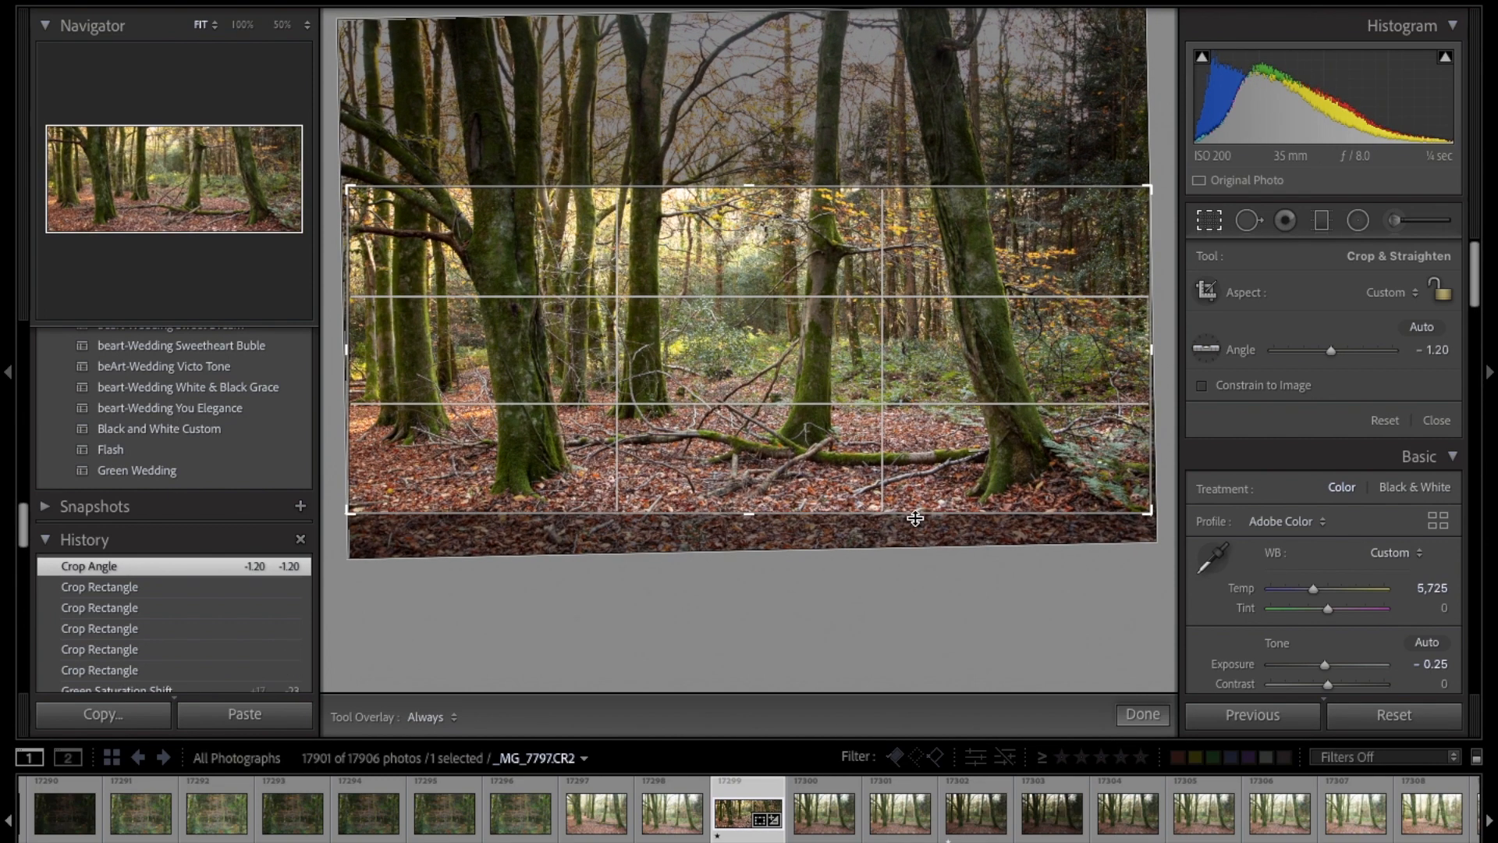
key("Return")
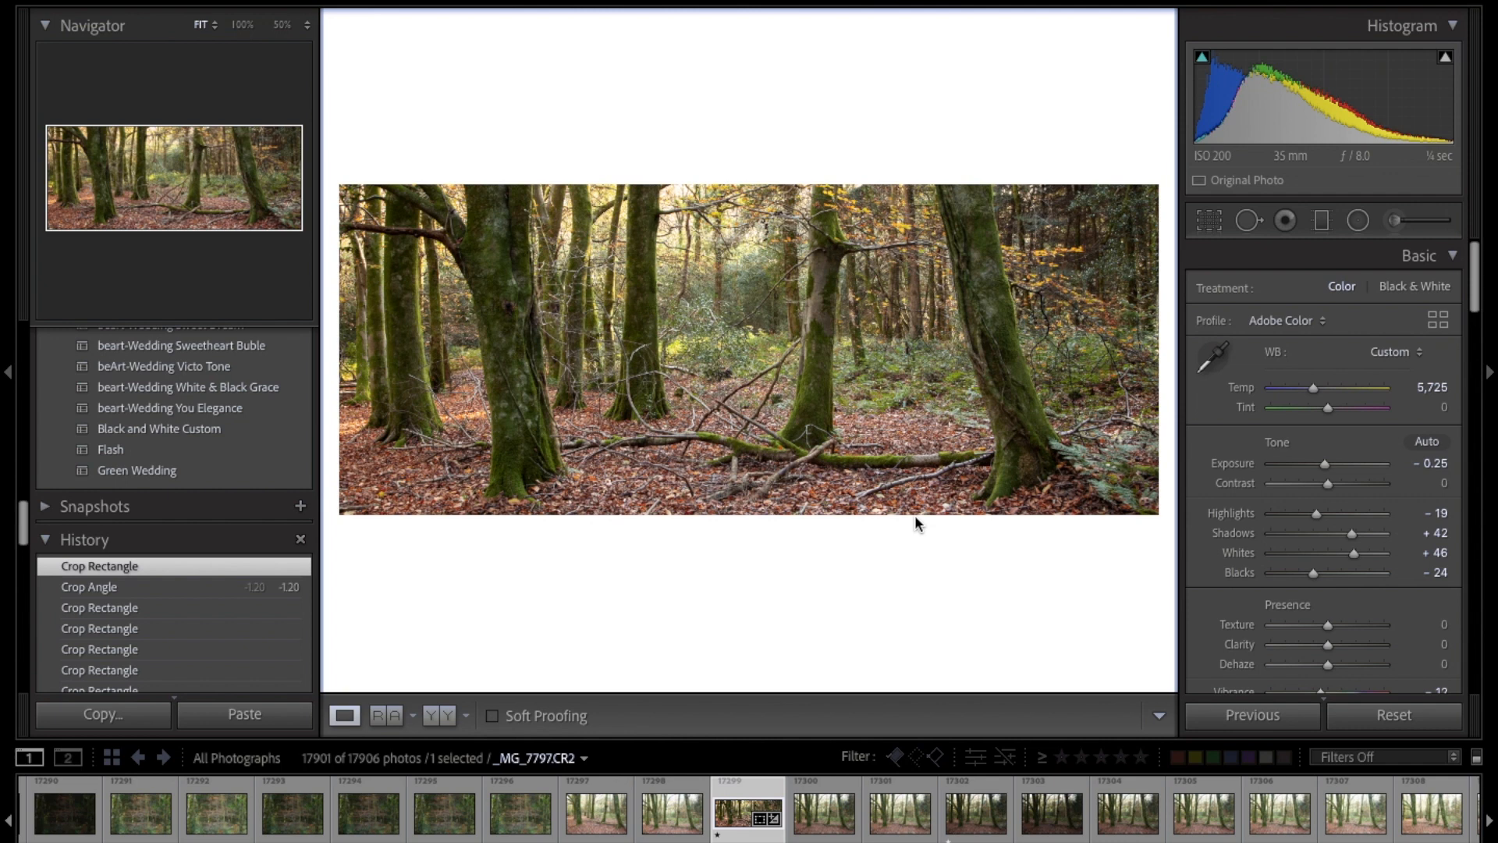
Step: Trim the panoramic crop slightly further at its top and bottom edges and apply it
left_click(1209, 220)
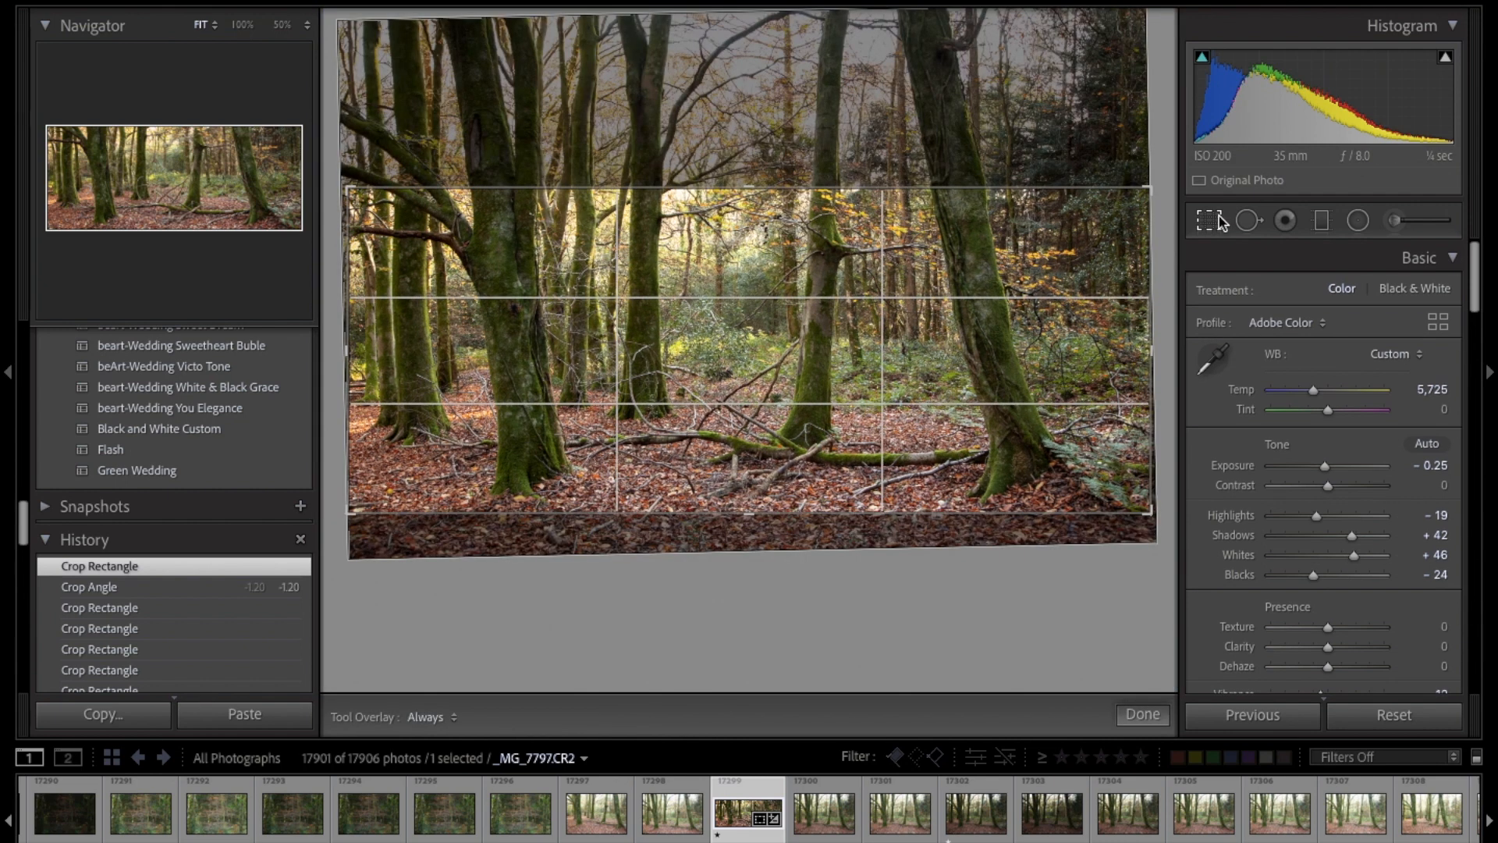
left_click_drag(910, 189, 909, 192)
left_click_drag(876, 415, 875, 414)
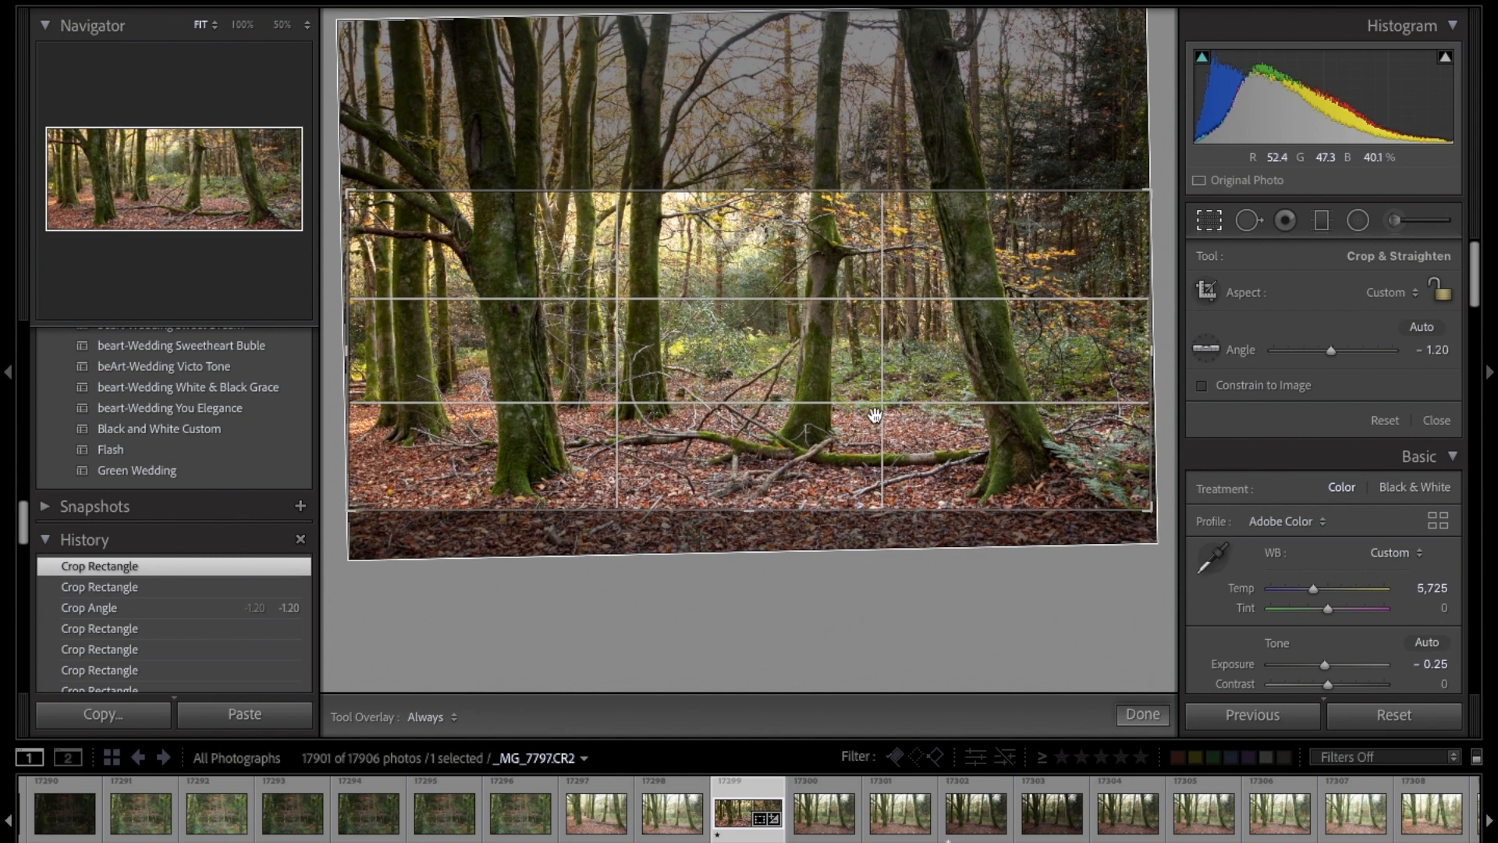
key("Return")
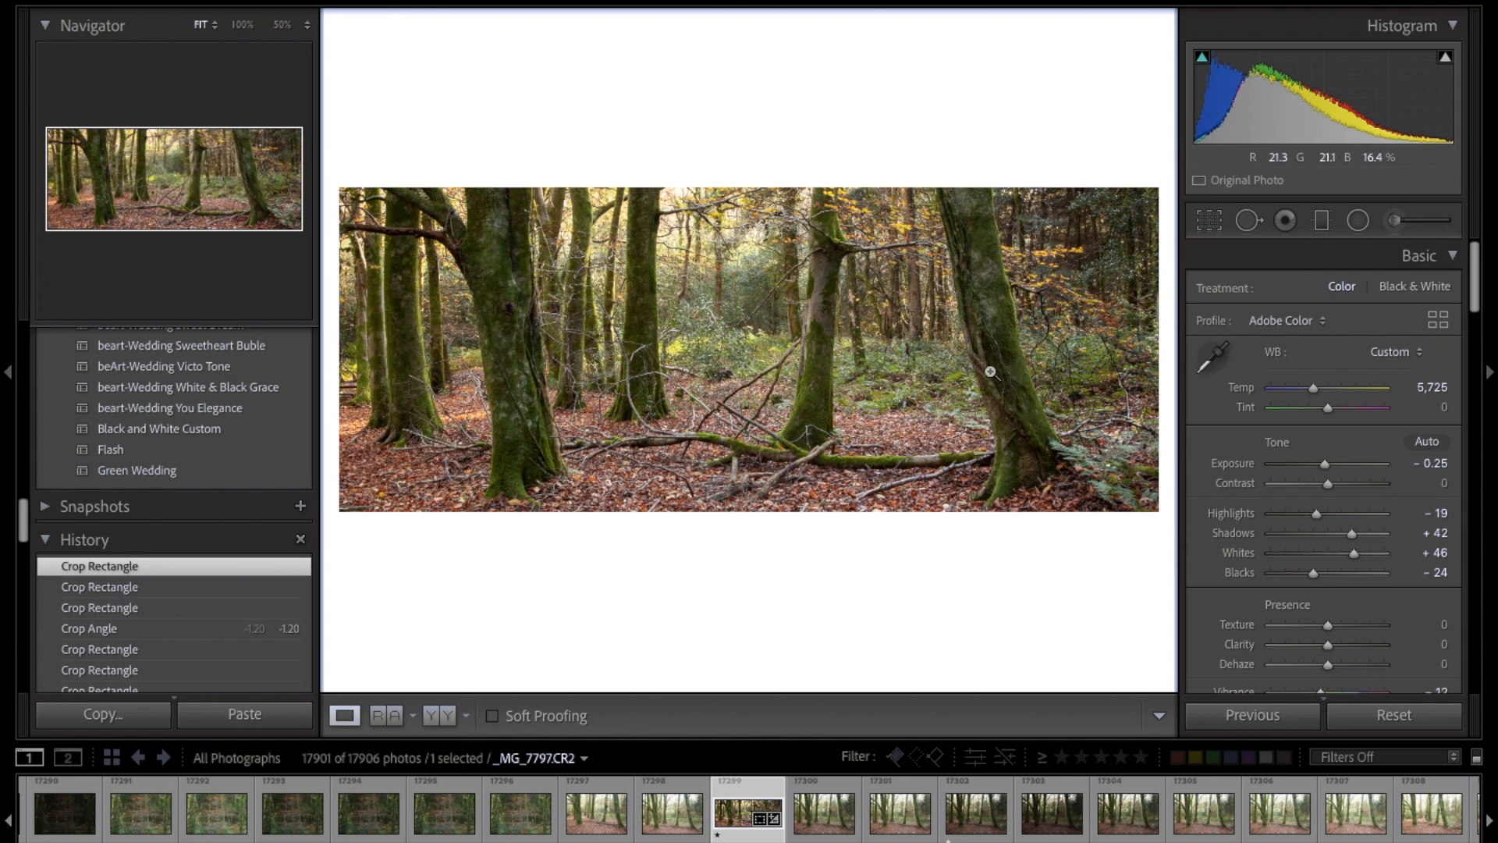
Step: Set Highlights to -59, Whites to +69, Shadows to +81 and Exposure to -0.40, and inspect the bright upper branches up close
left_click_drag(1316, 521, 1293, 519)
left_click_drag(1355, 557, 1365, 558)
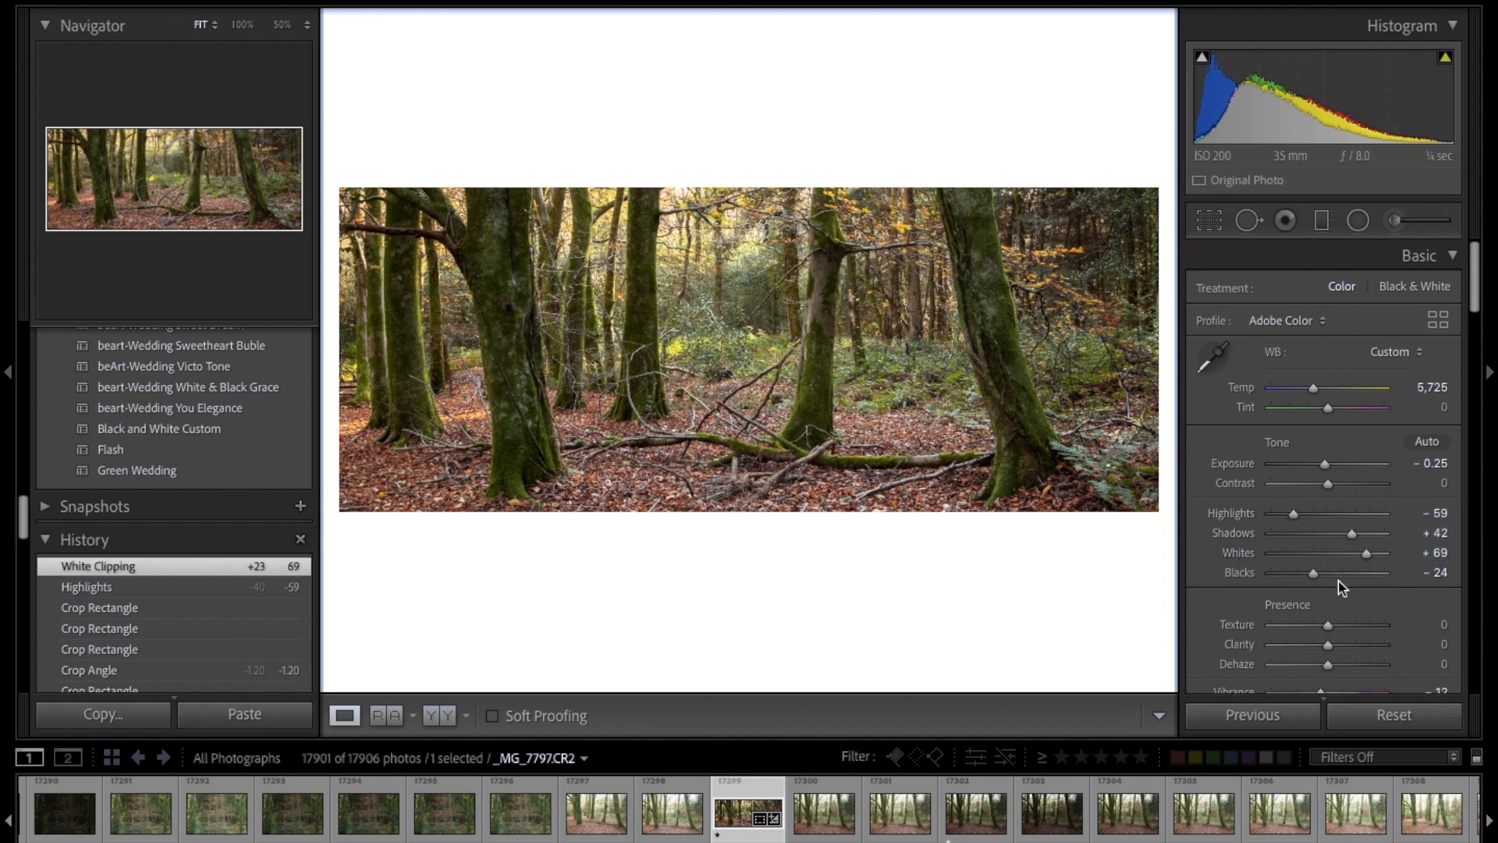
left_click_drag(1356, 534, 1373, 540)
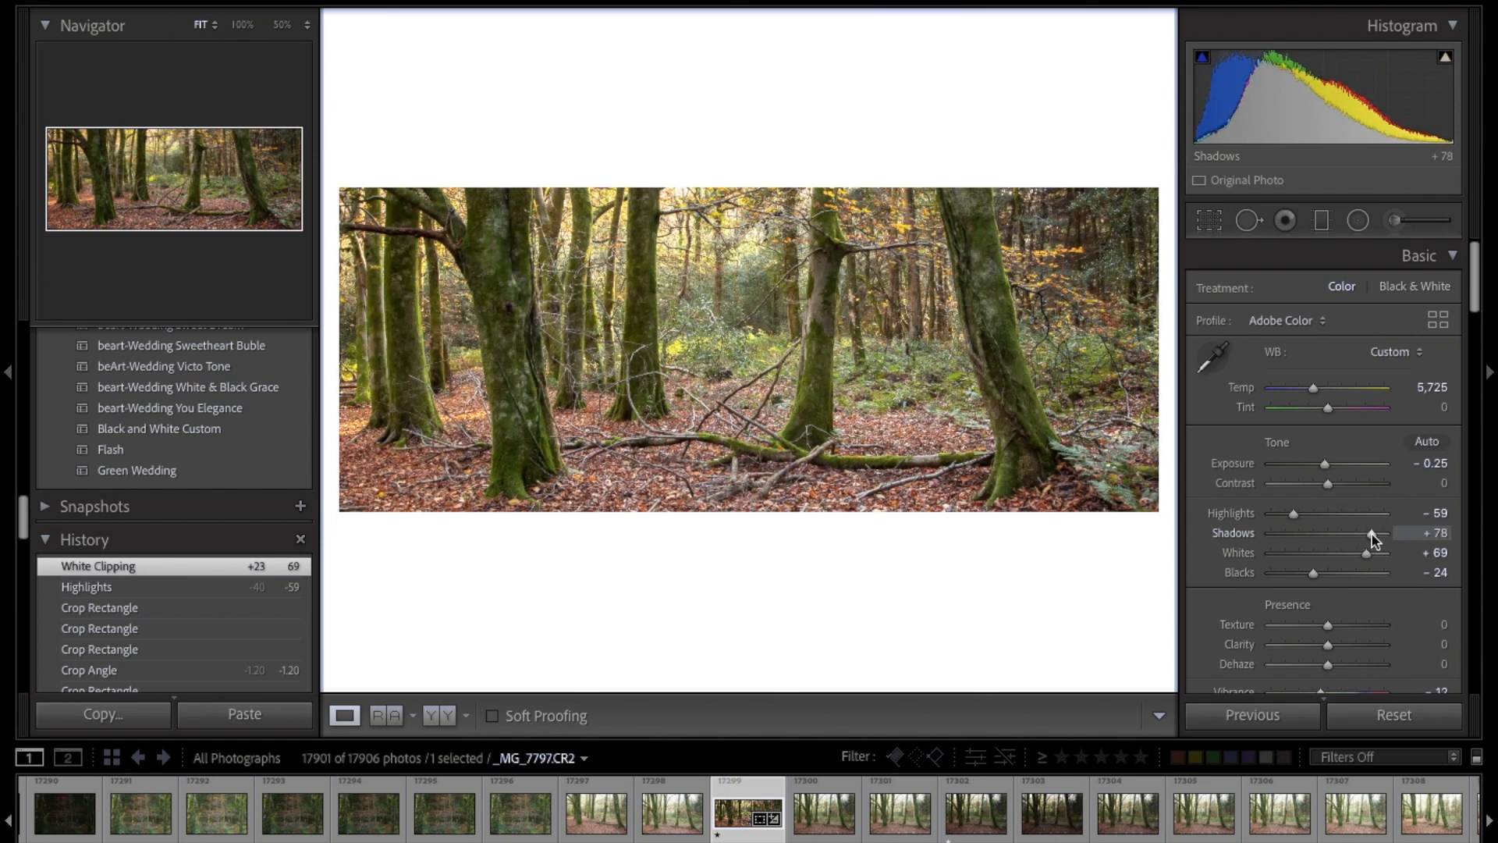
left_click_drag(1374, 538, 1376, 538)
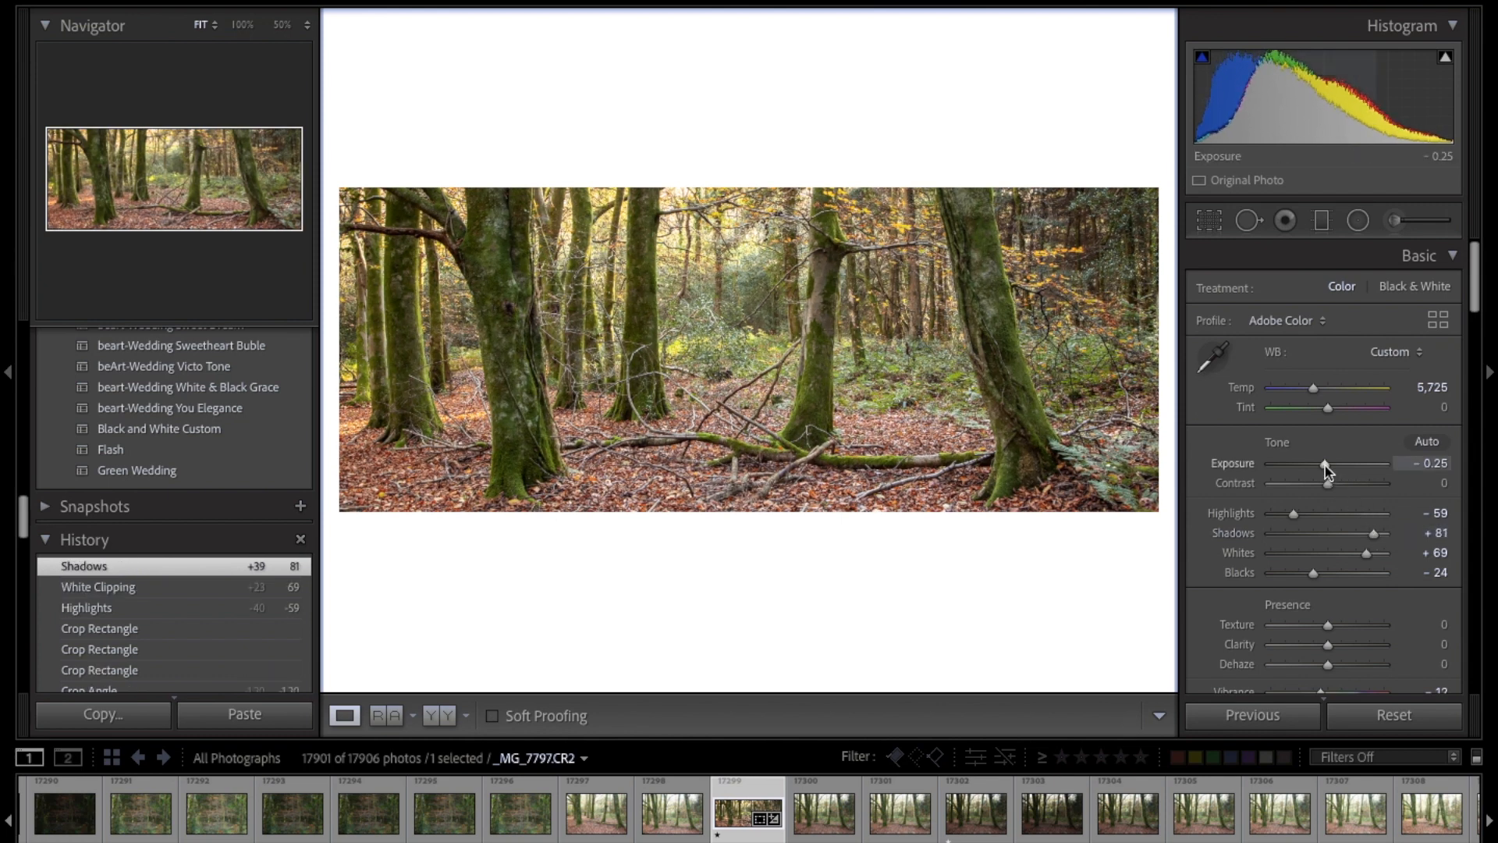
left_click_drag(1324, 469, 1324, 469)
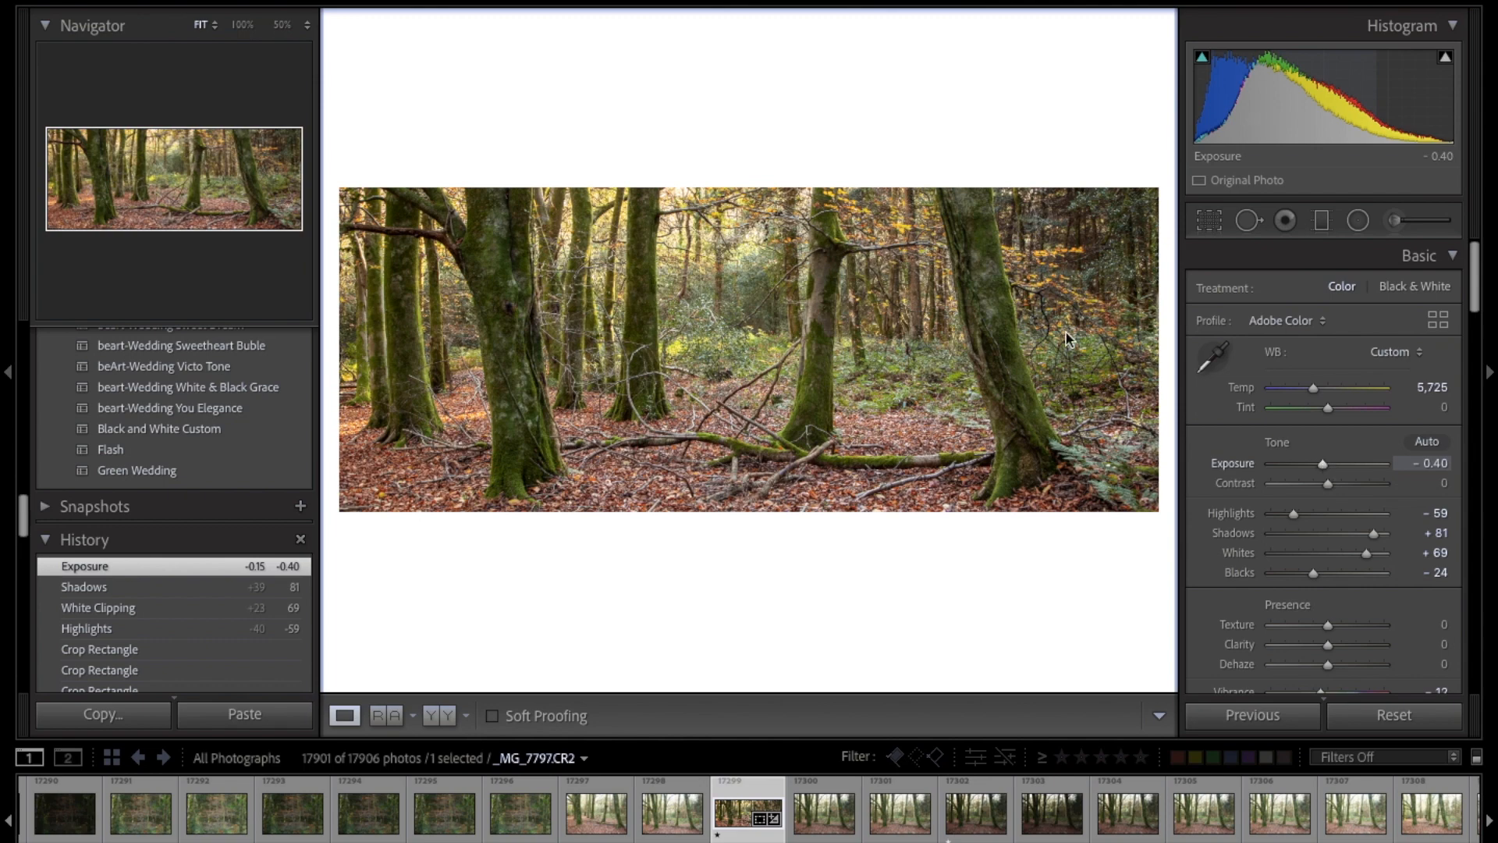
left_click(673, 266)
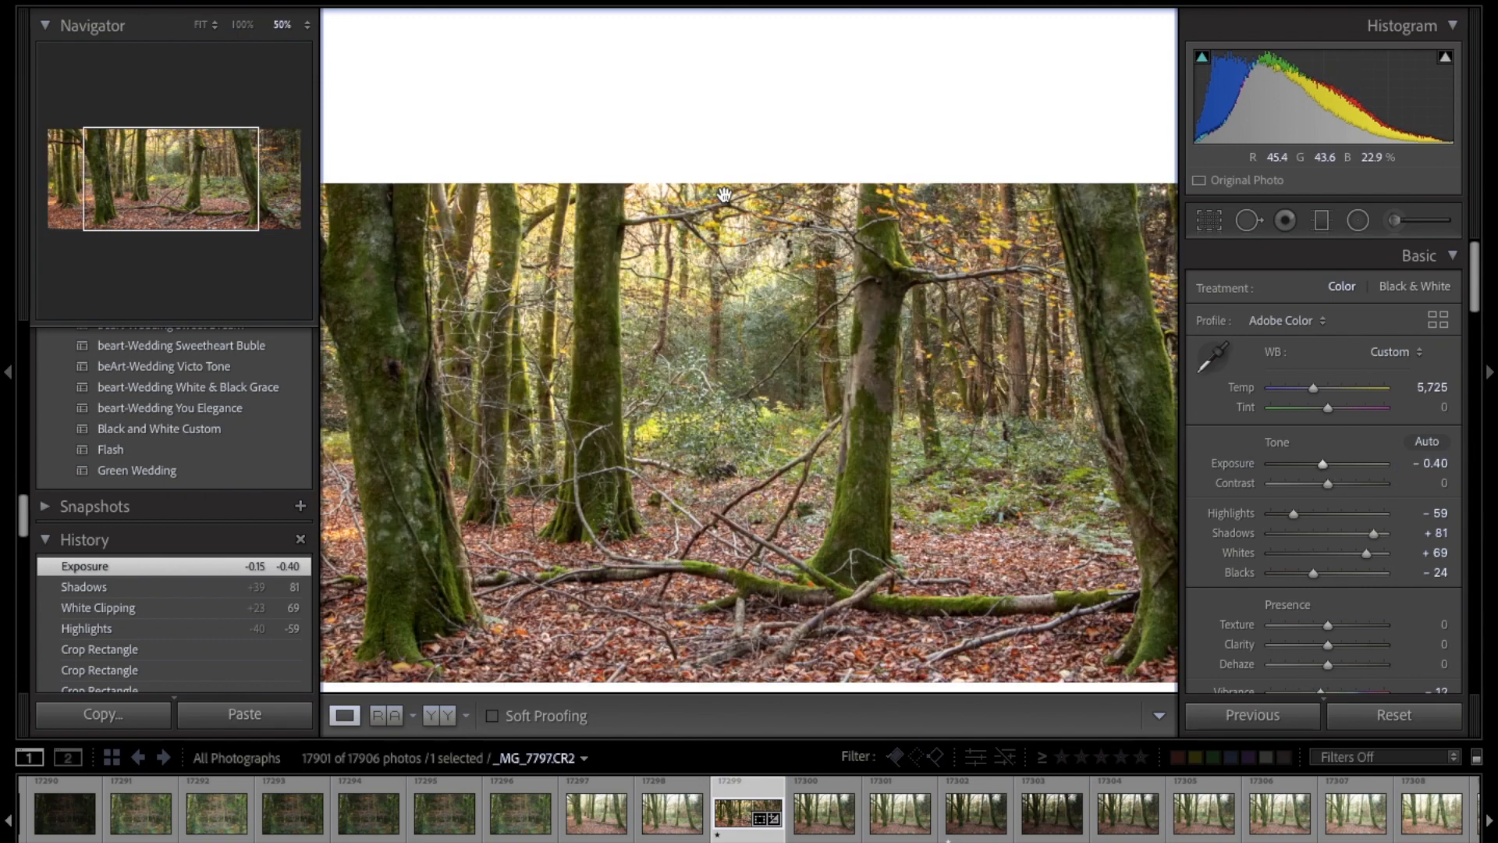
left_click_drag(681, 290, 721, 252)
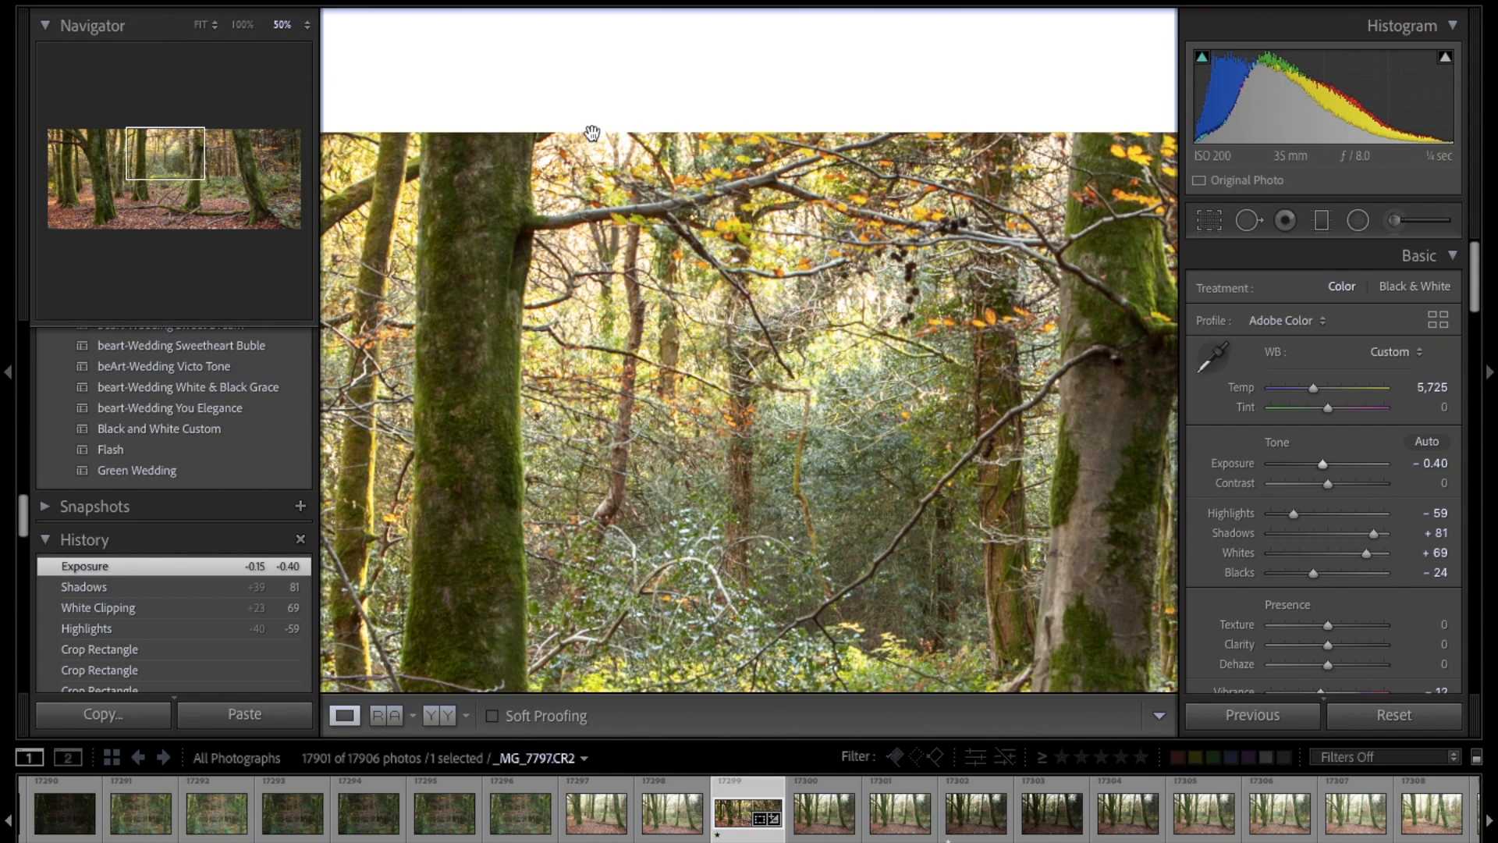
left_click(780, 293)
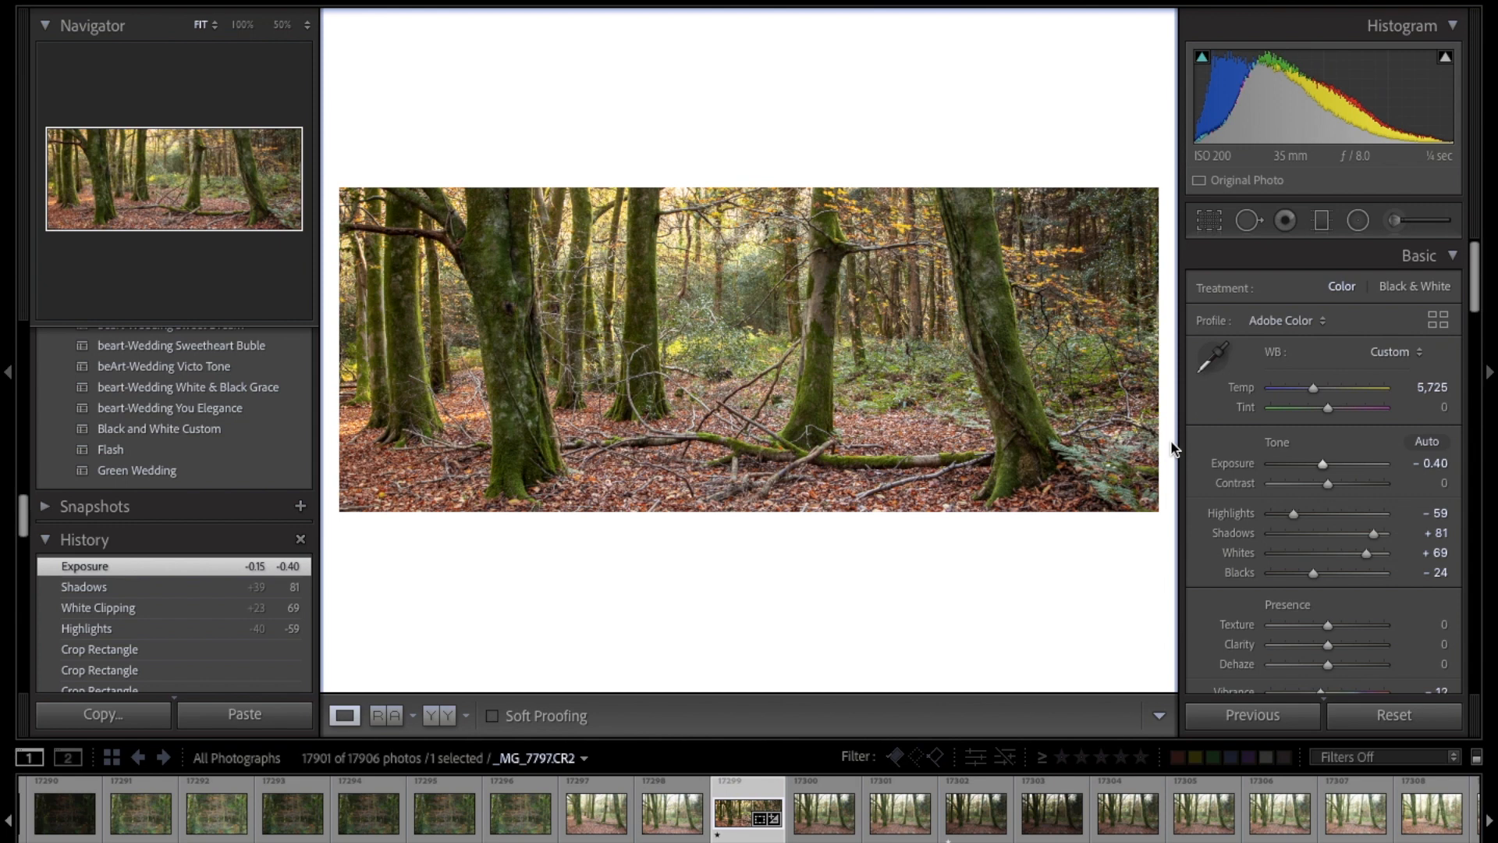
Step: Raise Clarity to +21 and set Vibrance to -2
scroll(1403, 413, "down", 3)
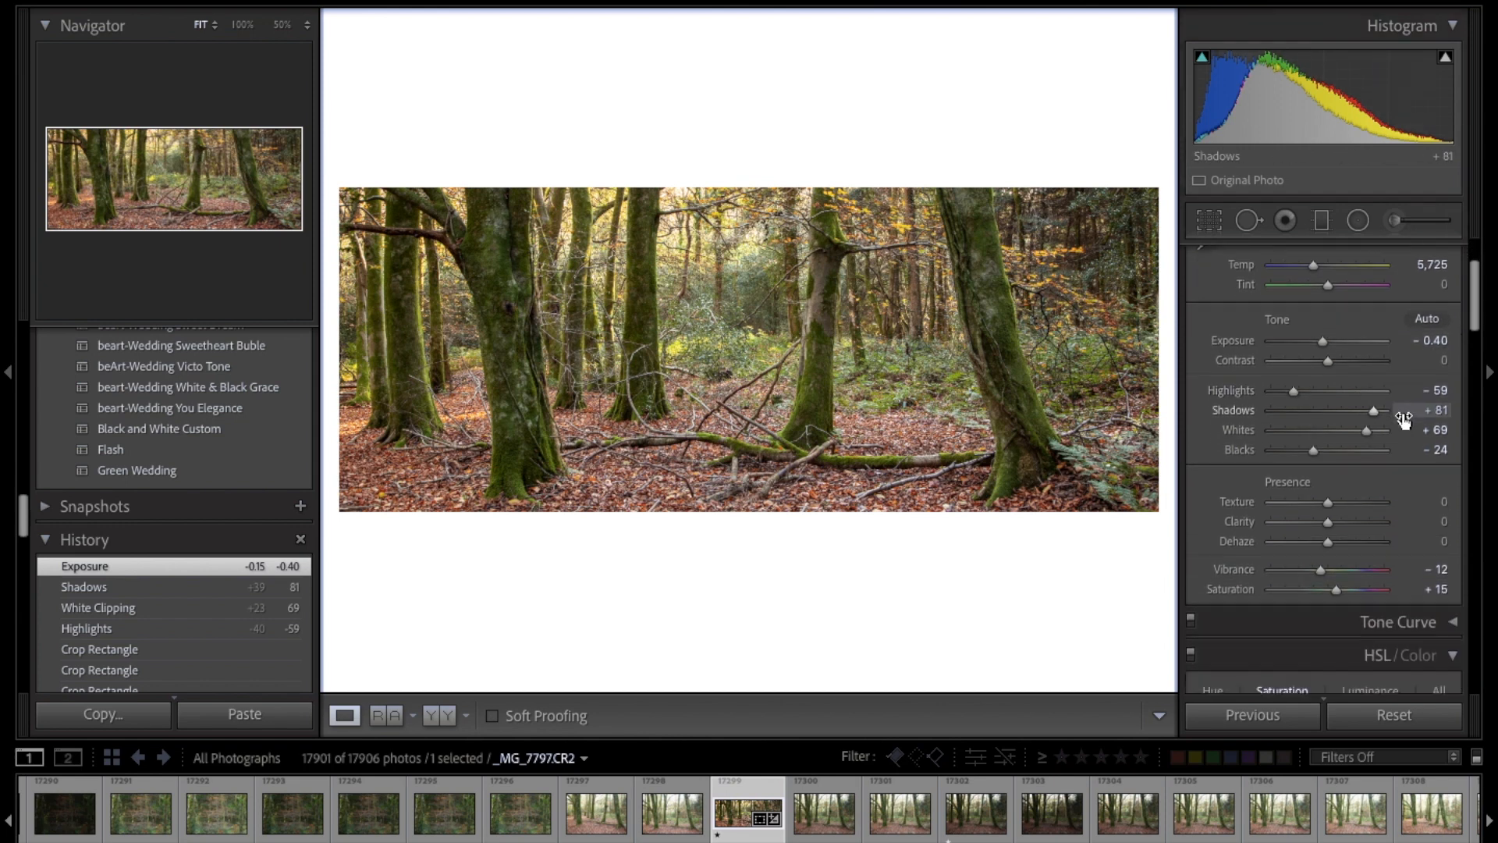
scroll(1350, 537, "down", 1)
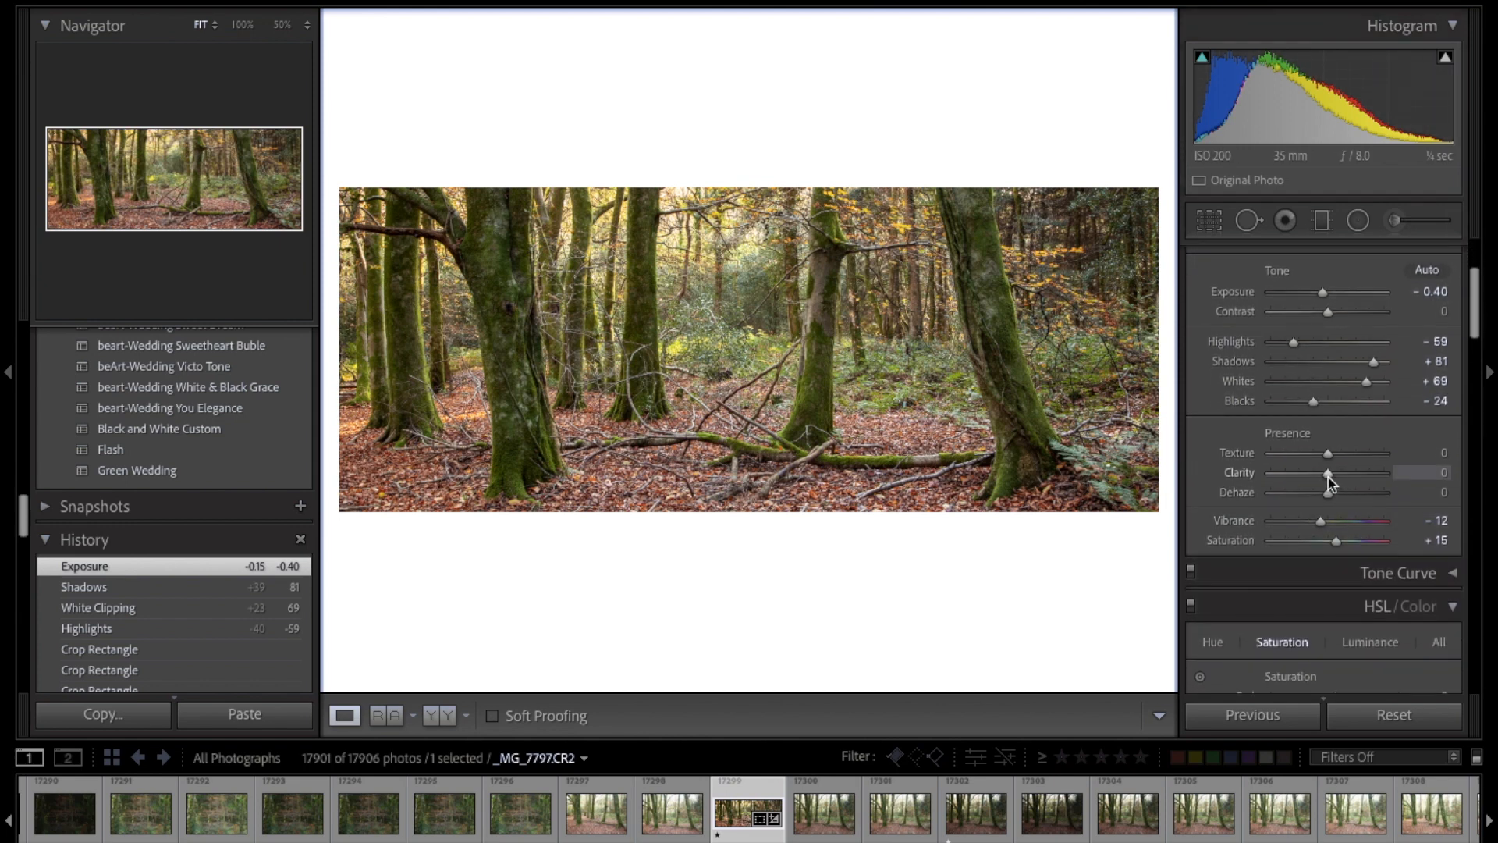
left_click_drag(1330, 475, 1341, 472)
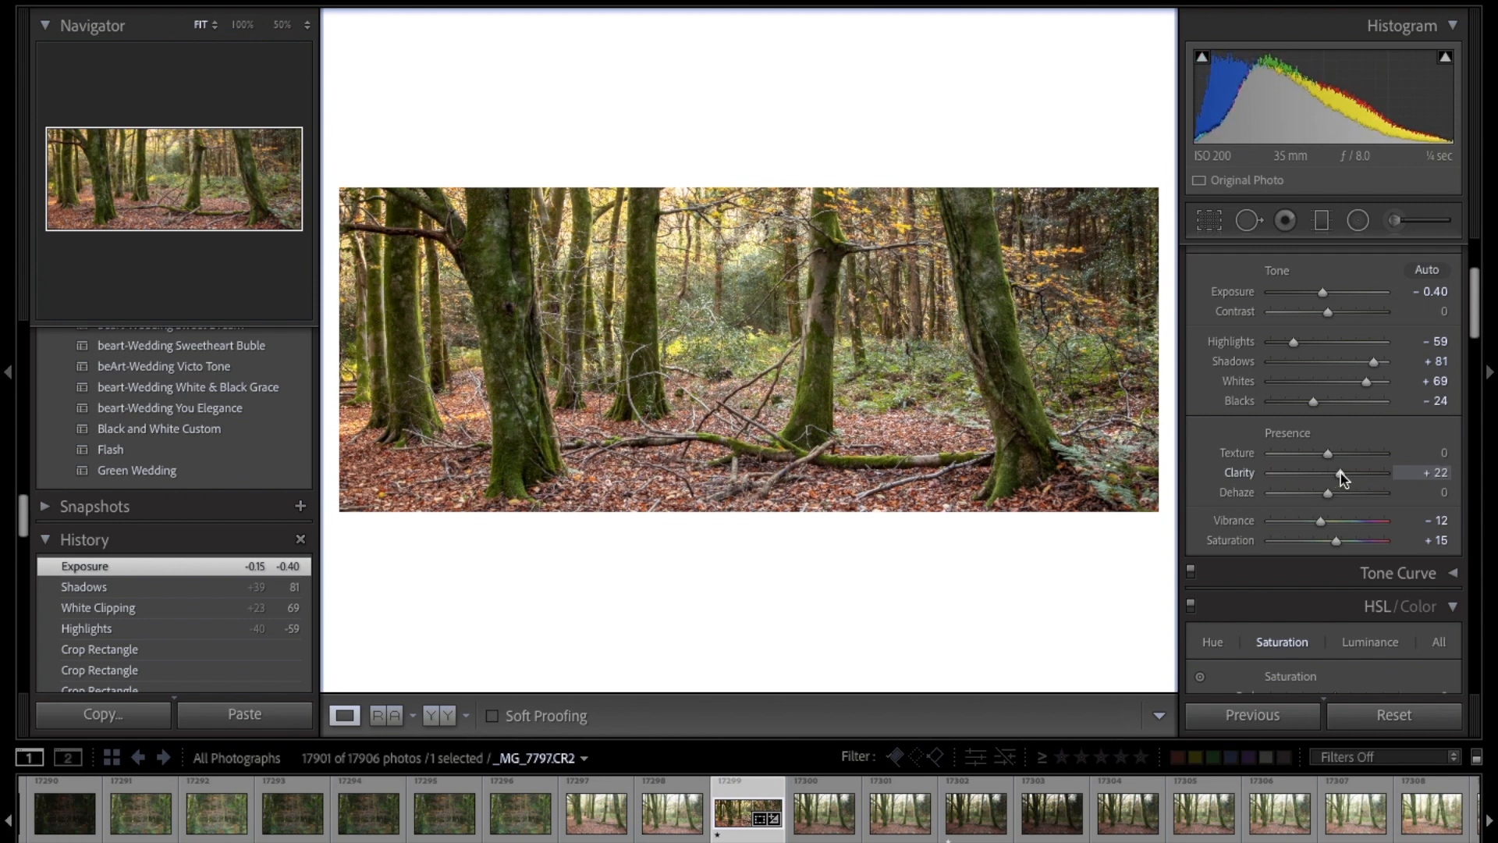
left_click_drag(1341, 478, 1341, 476)
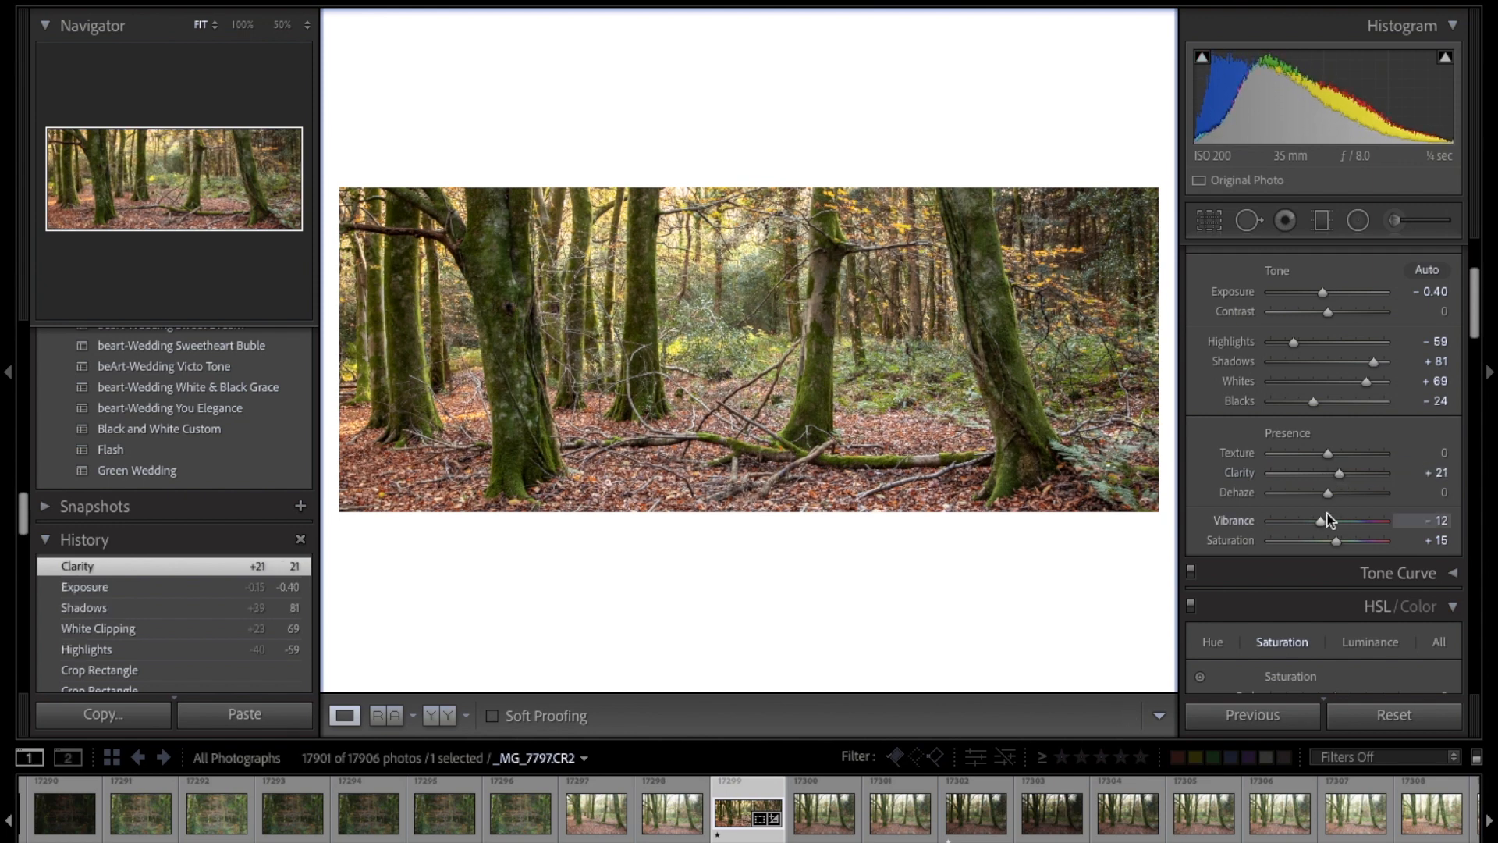
left_click_drag(1323, 529, 1328, 525)
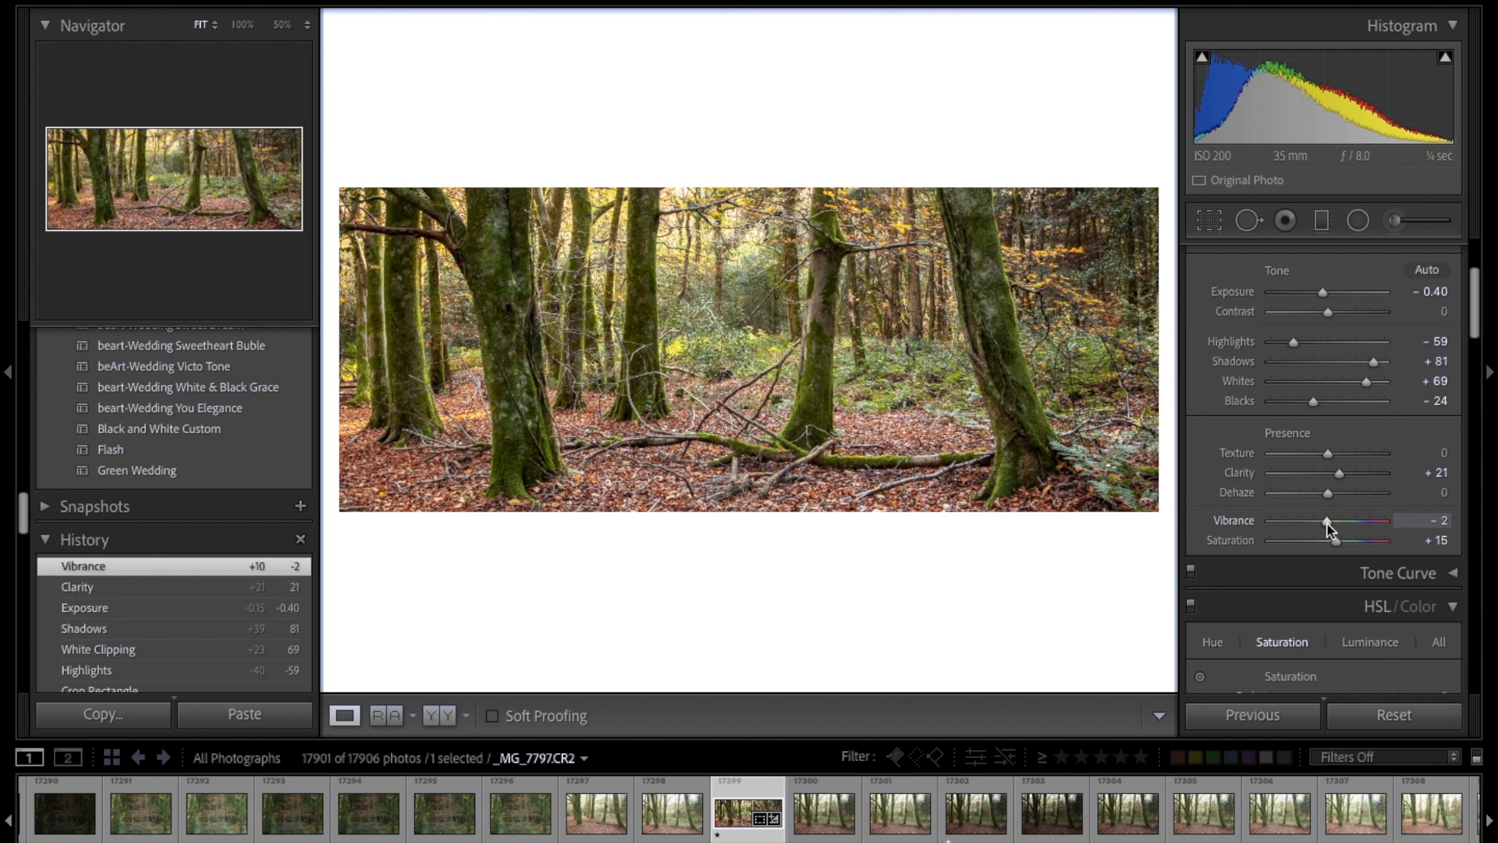
Step: Reduce the Green saturation to -33 and shift the Green hue to -36
scroll(1328, 528, "down", 5)
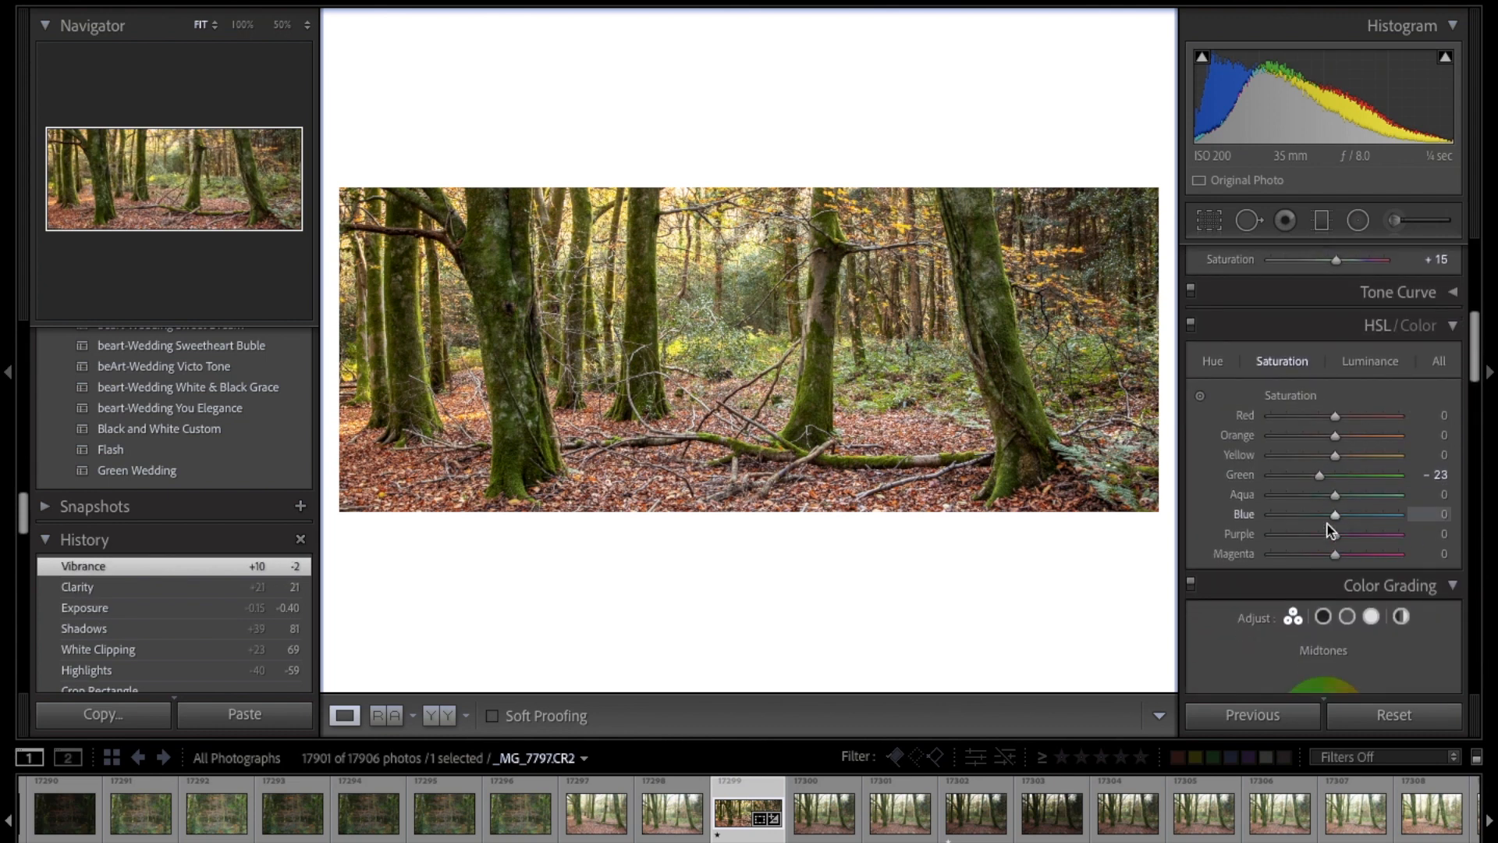
left_click_drag(1331, 478, 1313, 478)
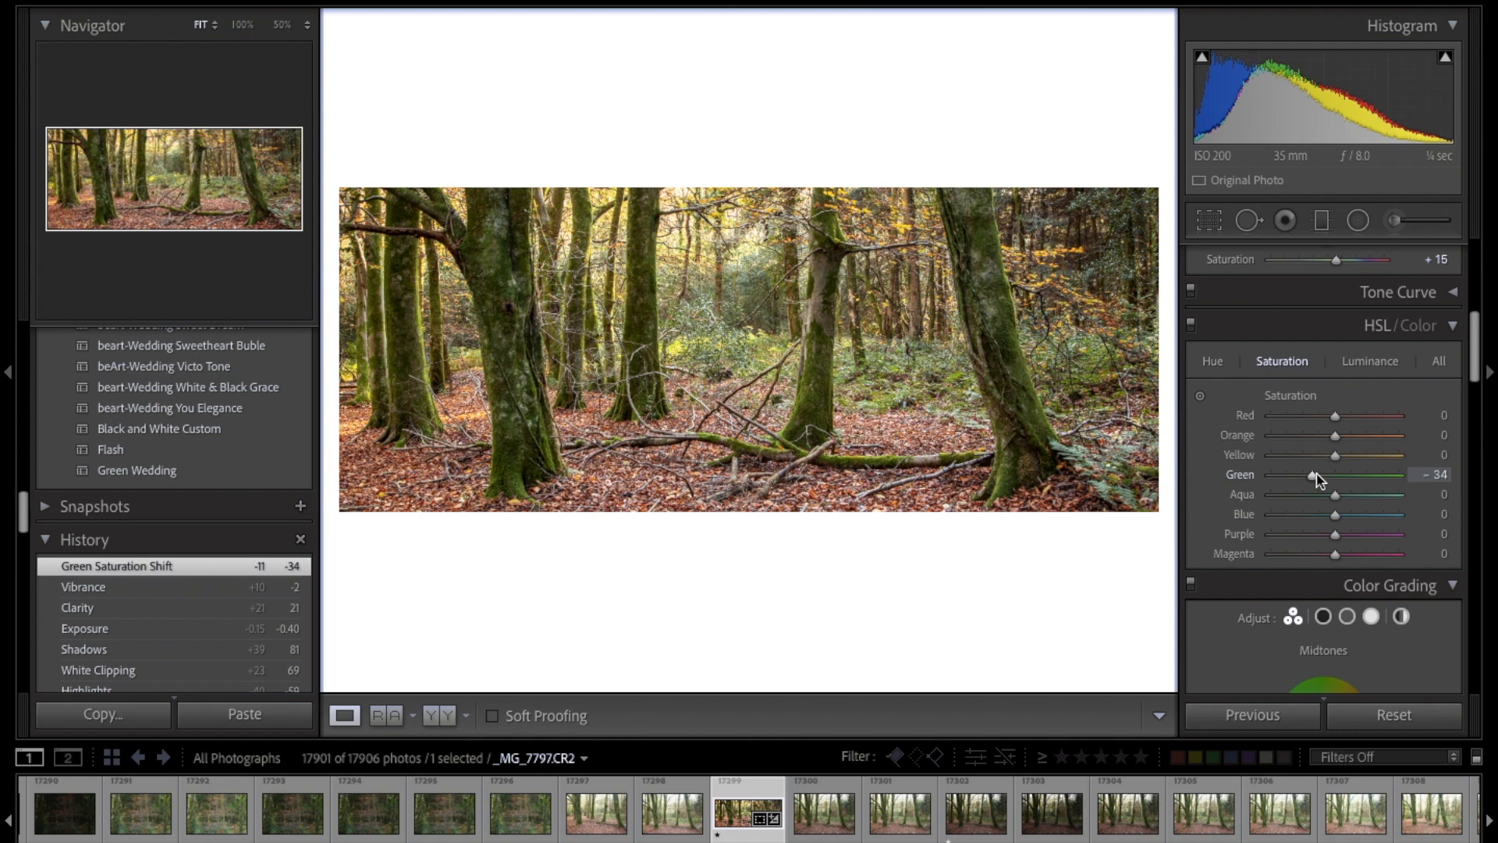
left_click_drag(1317, 478, 1318, 478)
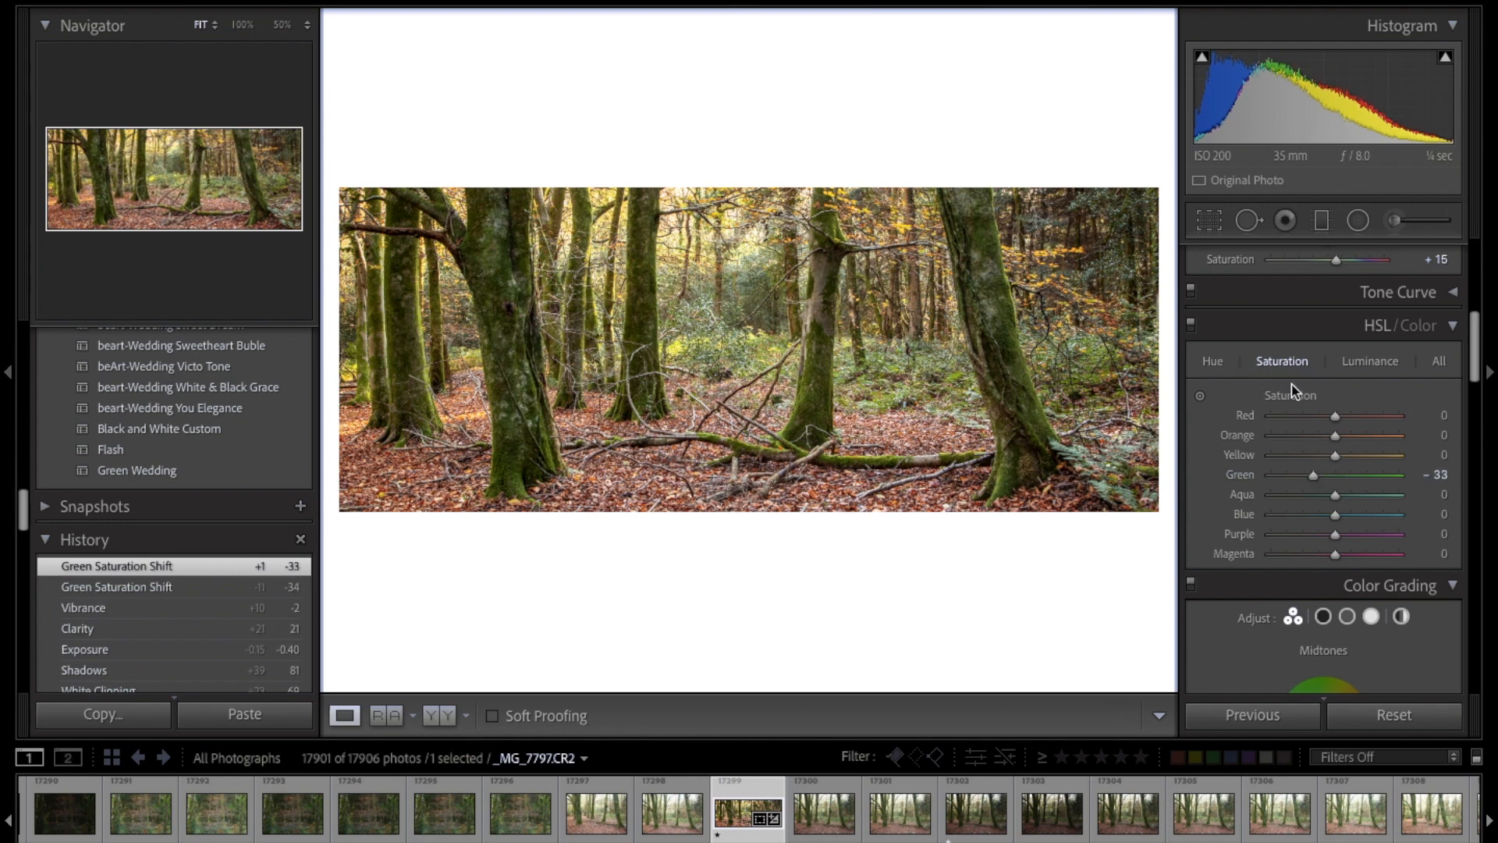
left_click(1214, 362)
mouse_move(1321, 478)
left_mouse_down()
mouse_move(1302, 474)
mouse_move(1333, 479)
mouse_move(1295, 479)
mouse_move(1313, 480)
left_mouse_up()
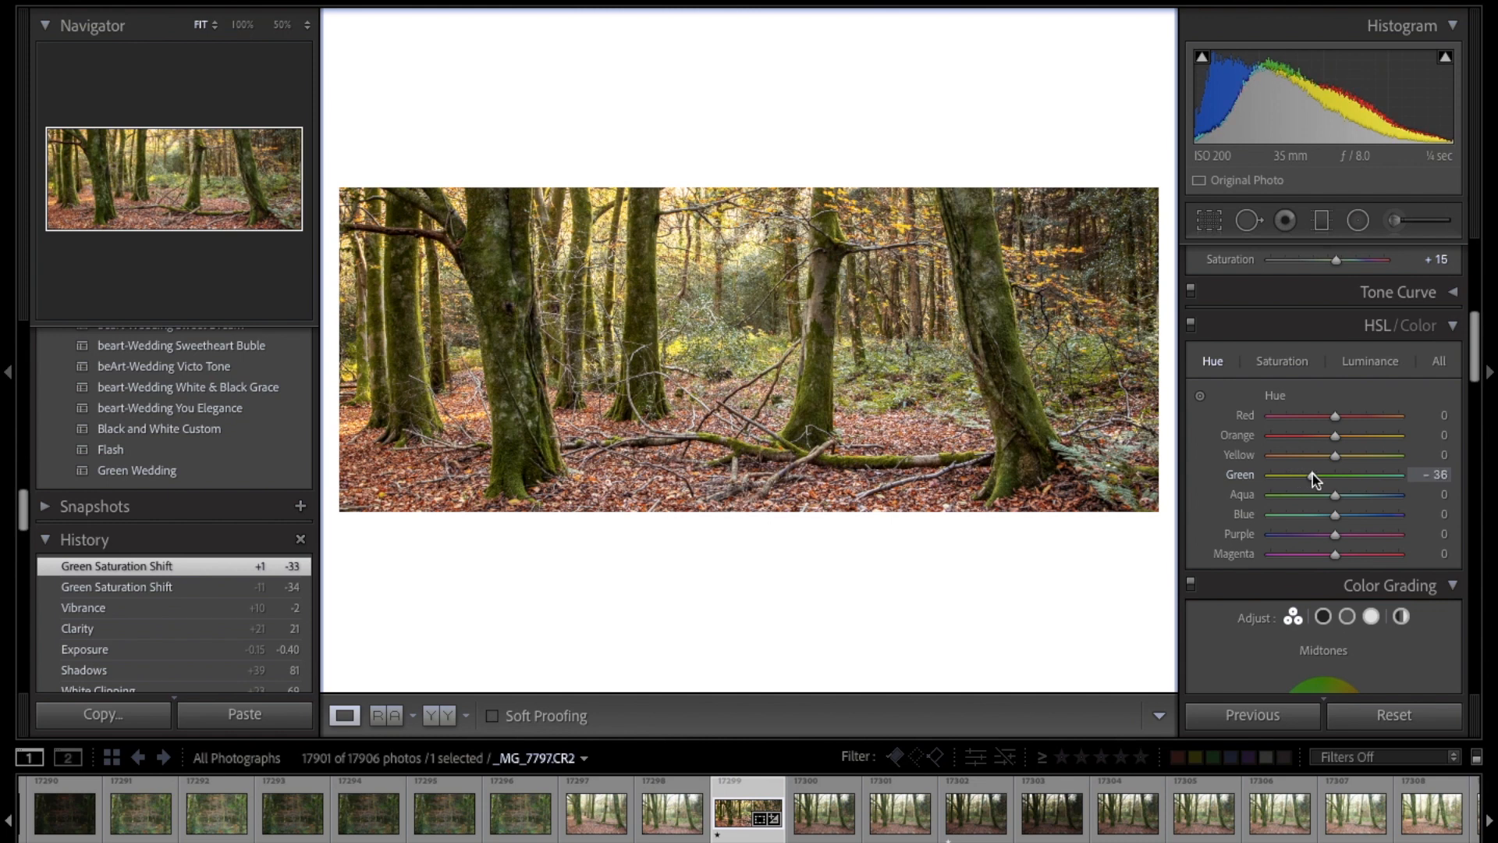
Step: Try a Green hue of +30 with Green saturation at -59, -100 and -47, and reset that saturation to 0
left_click_drag(1314, 479, 1272, 480)
left_click(1284, 362)
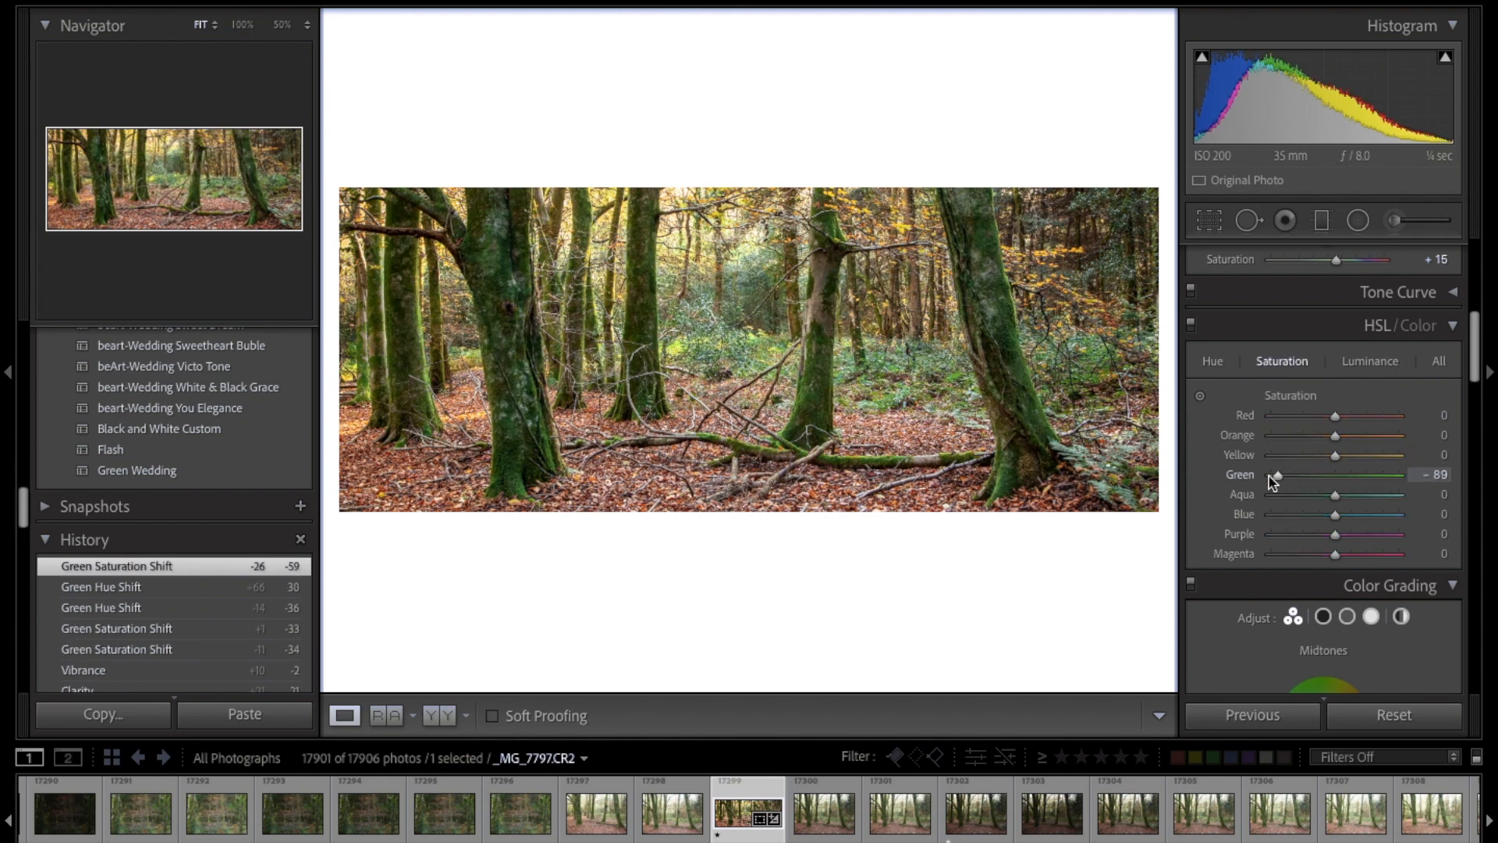
left_click(1303, 477)
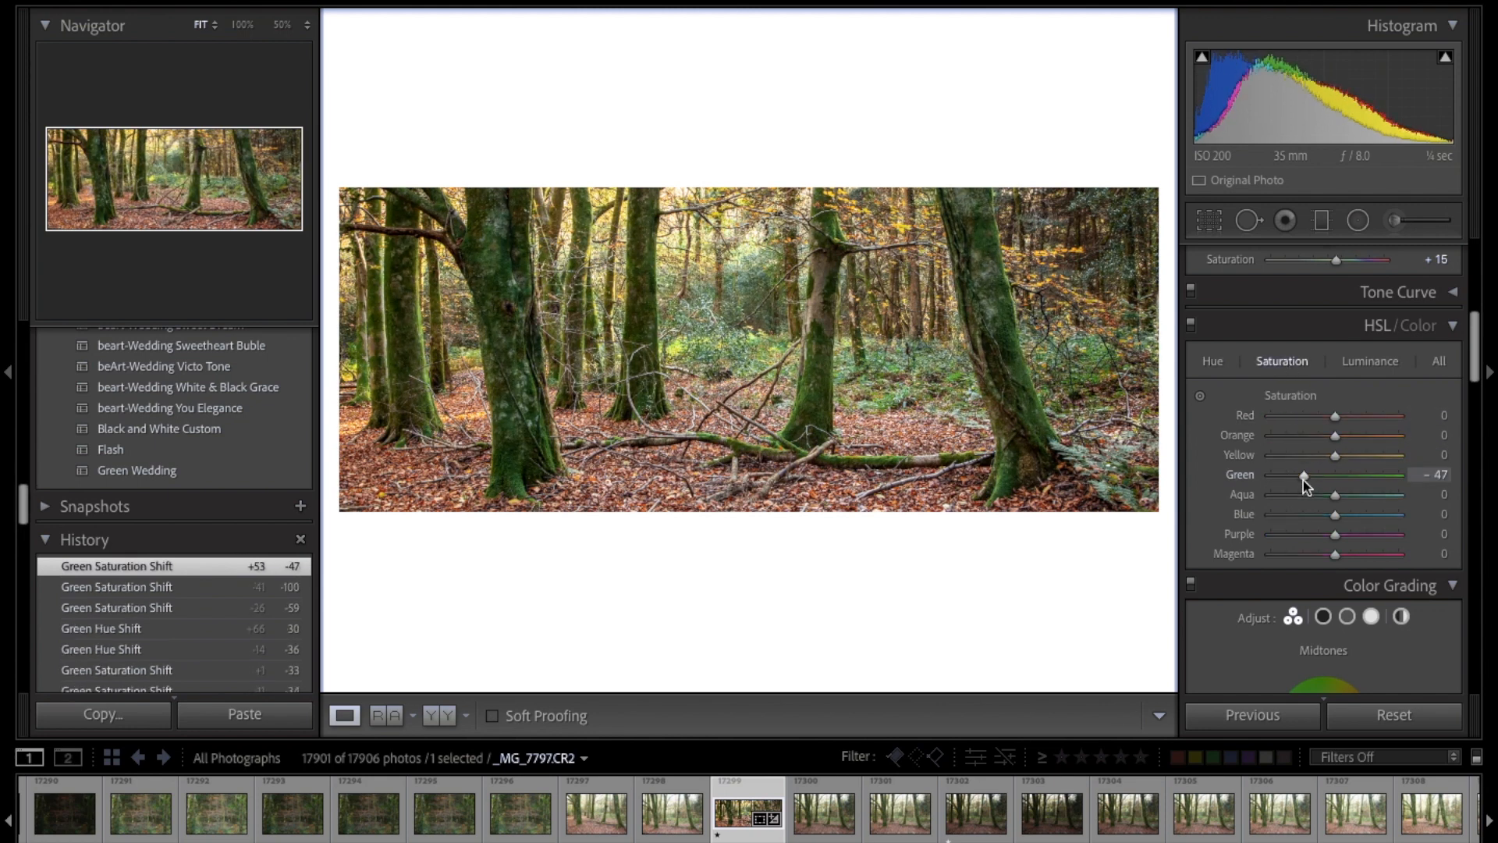
double_click(1303, 478)
Step: Shift the Green hue to -50 and lower the Green saturation to -44
left_click(1212, 360)
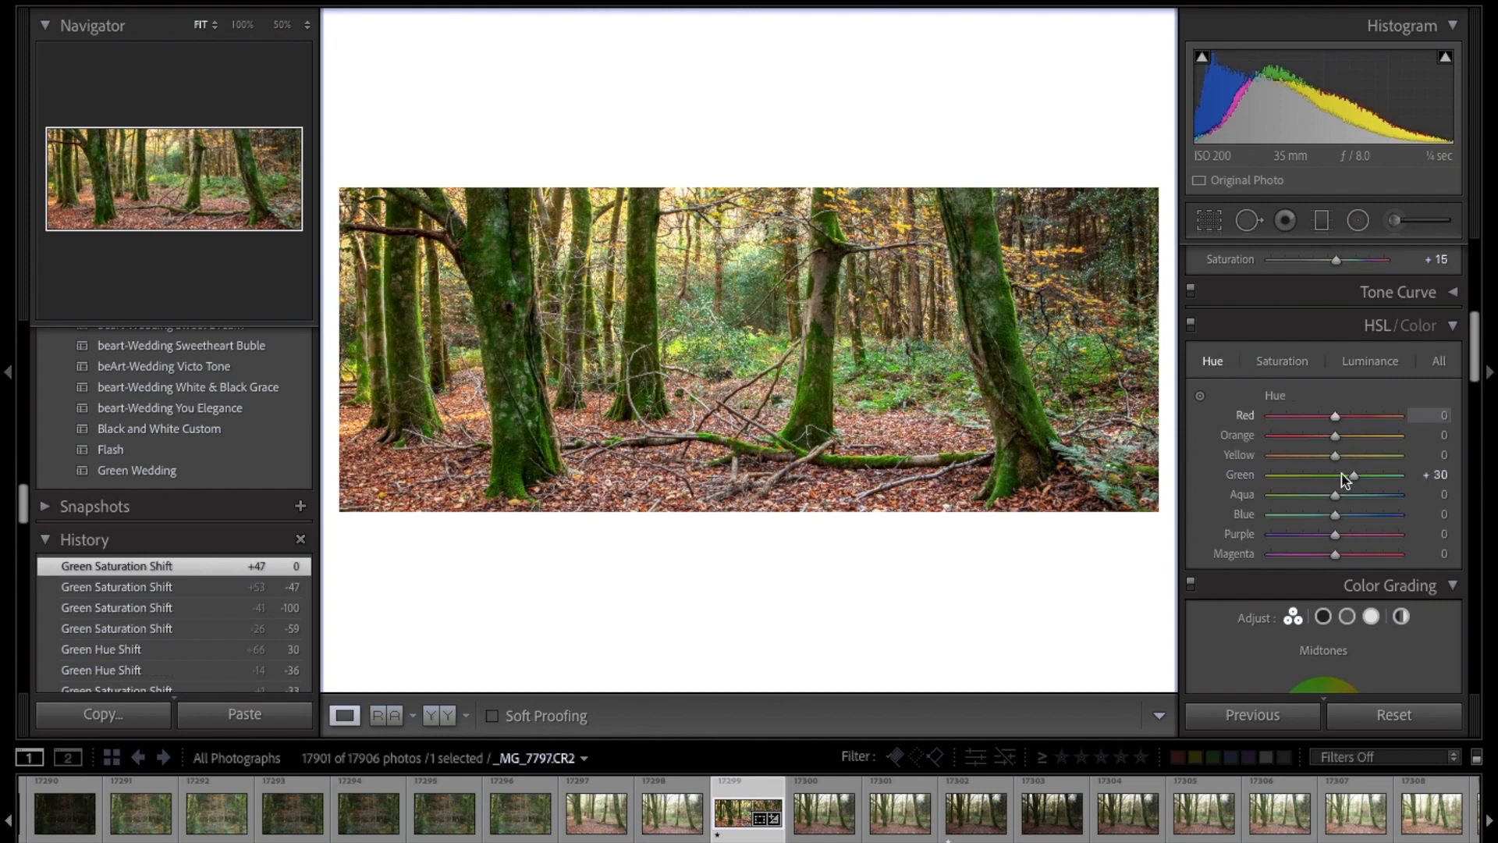
left_click_drag(1330, 483, 1309, 478)
left_click(1284, 362)
Step: Fine-tune the overall colour with Temp at about 5.6K, Saturation +19 and Vibrance +5
scroll(1309, 478, "up", 10)
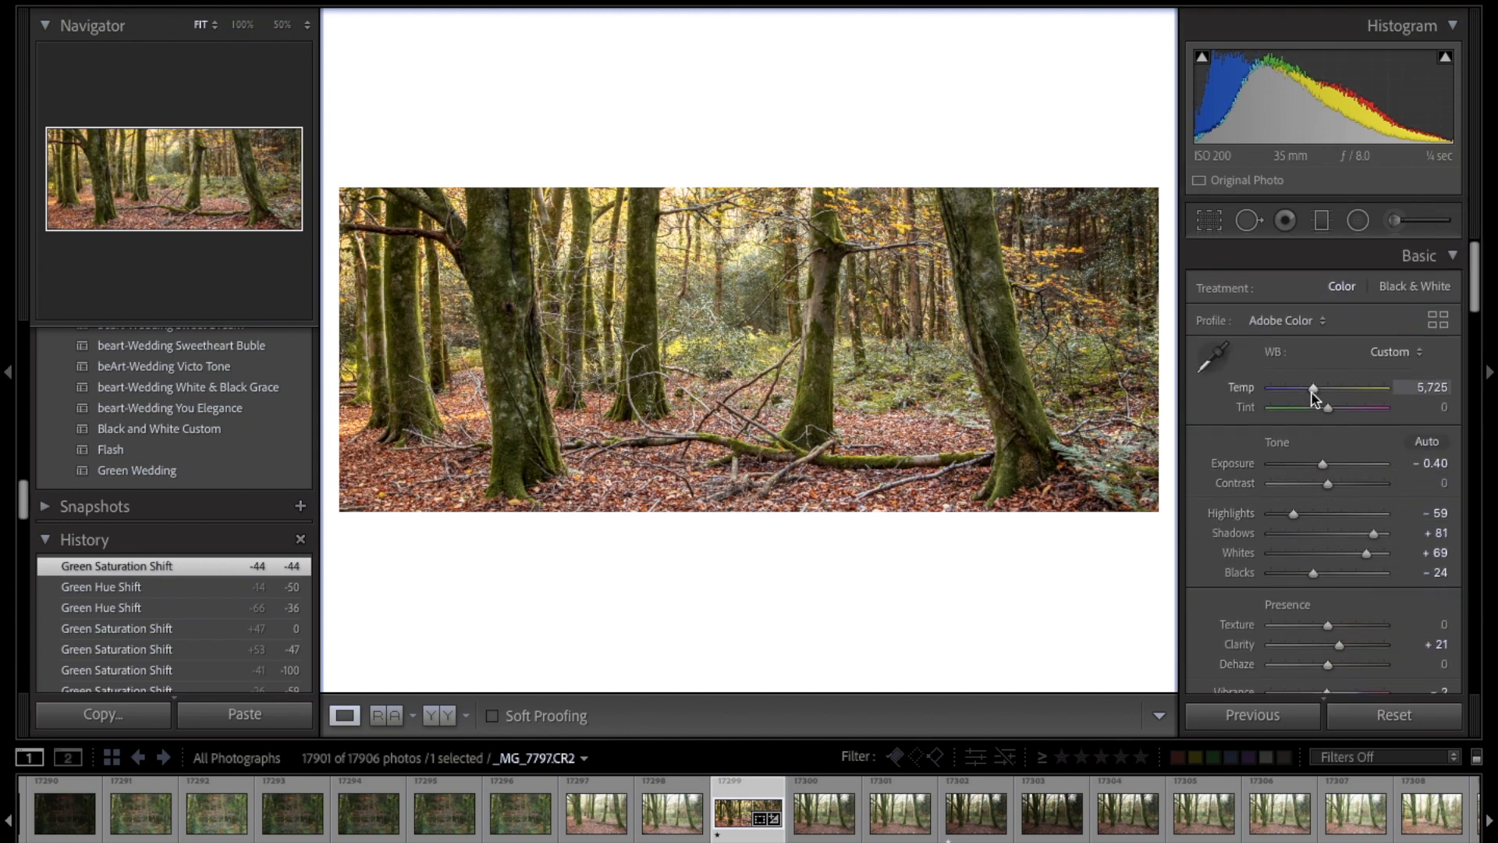
left_click_drag(1316, 396, 1312, 389)
scroll(1312, 389, "down", 15)
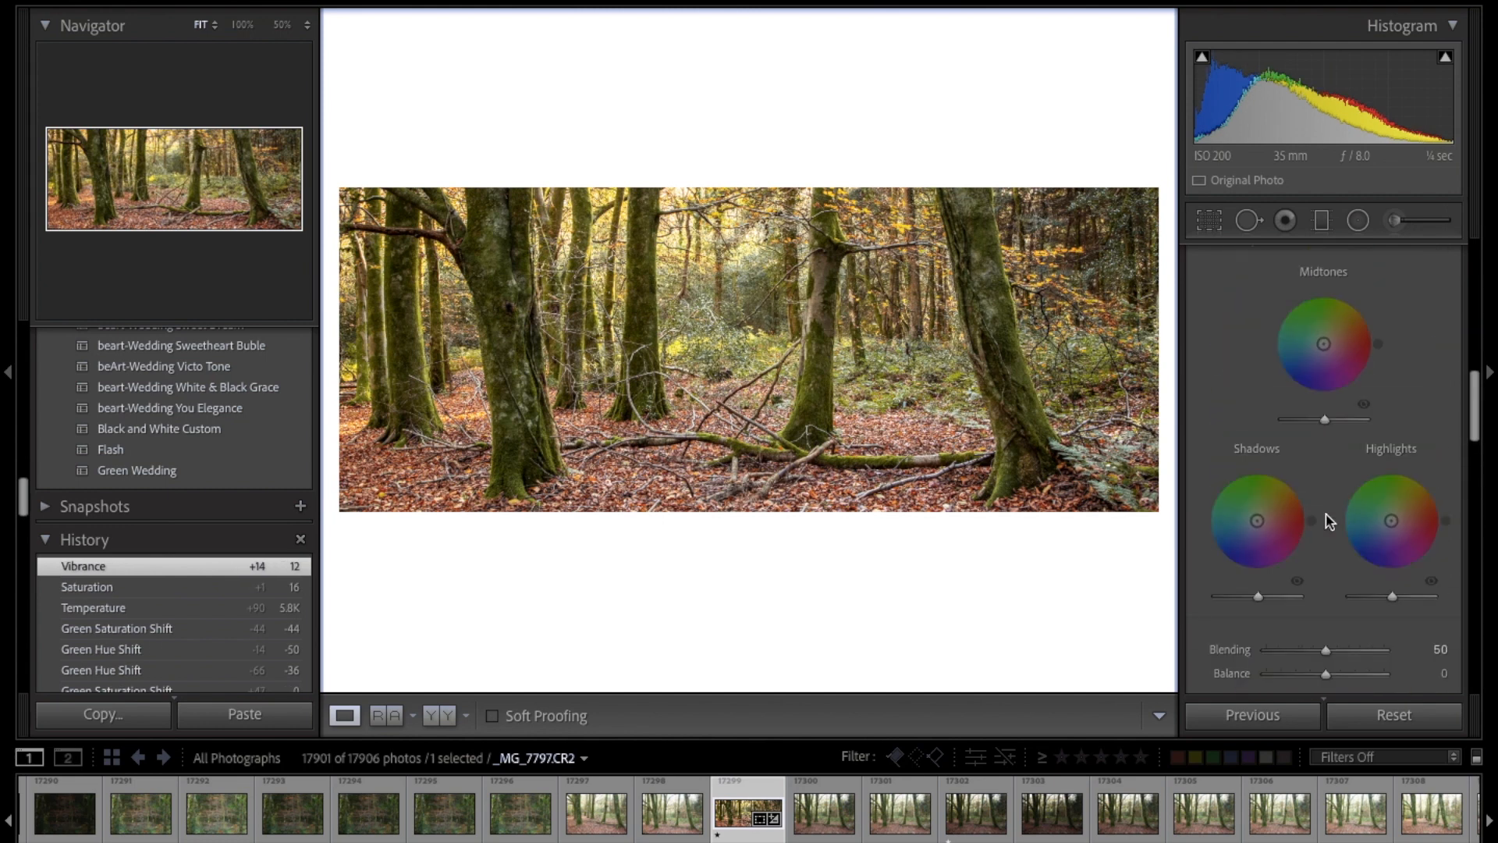
scroll(1329, 521, "up", 10)
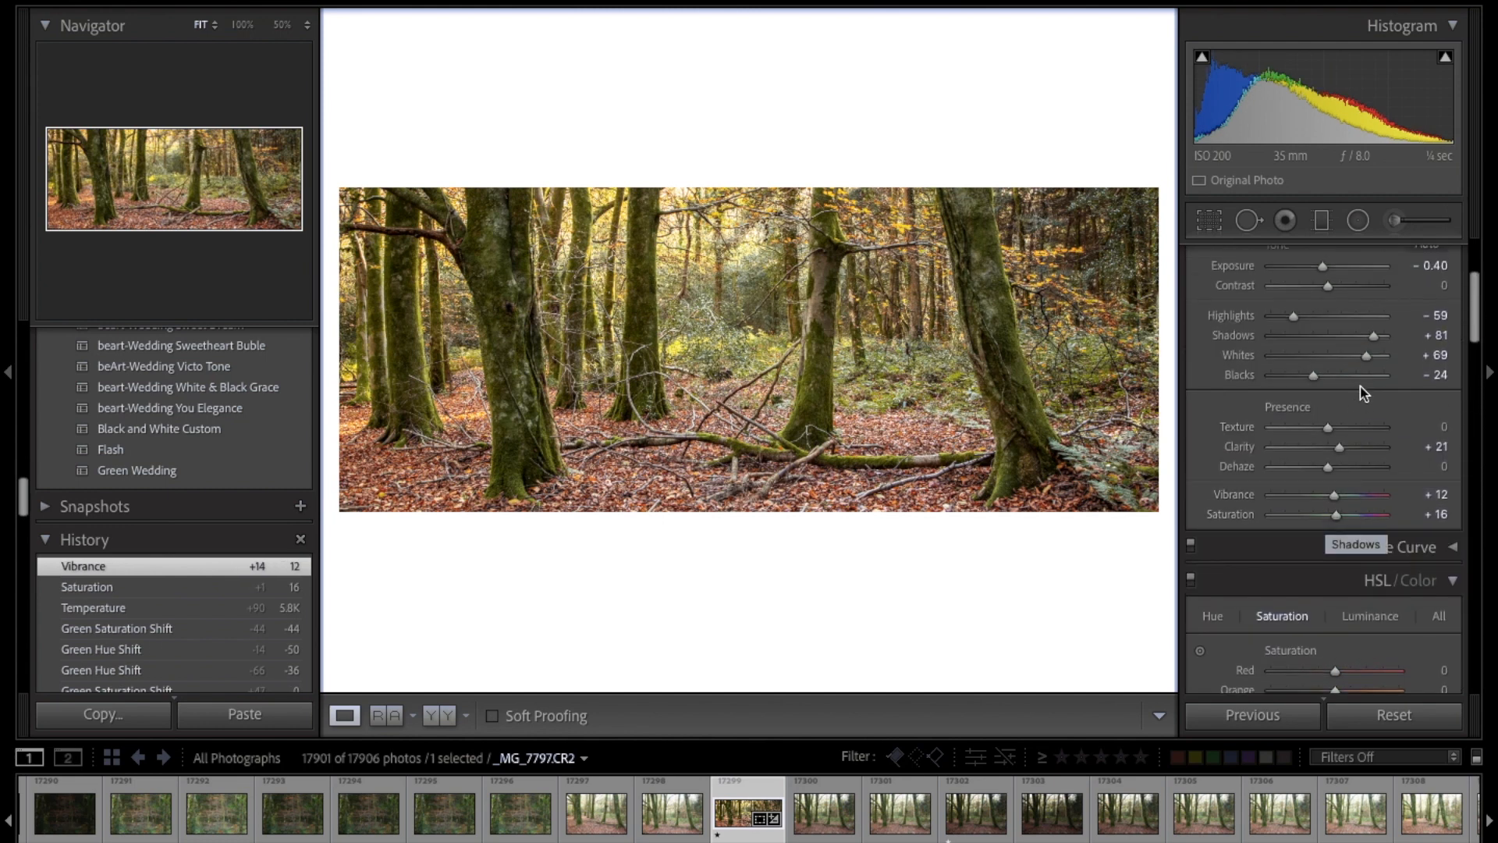
scroll(1319, 406, "up", 5)
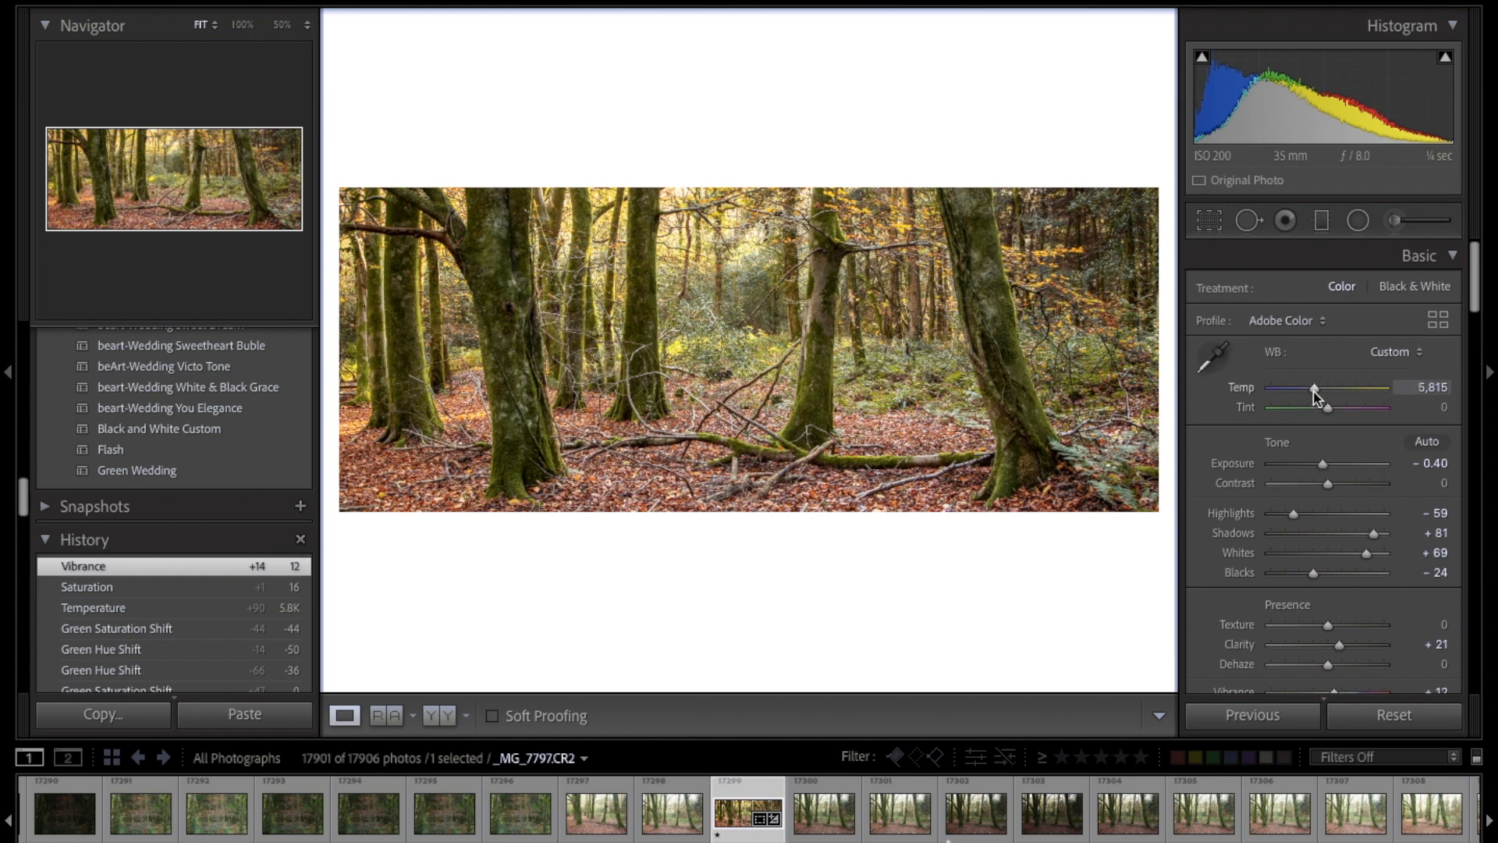
left_click_drag(1315, 396, 1316, 395)
scroll(1323, 429, "down", 2)
mouse_move(1326, 595)
left_mouse_down()
mouse_move(1339, 626)
mouse_move(1331, 597)
left_mouse_up()
scroll(1331, 598, "down", 8)
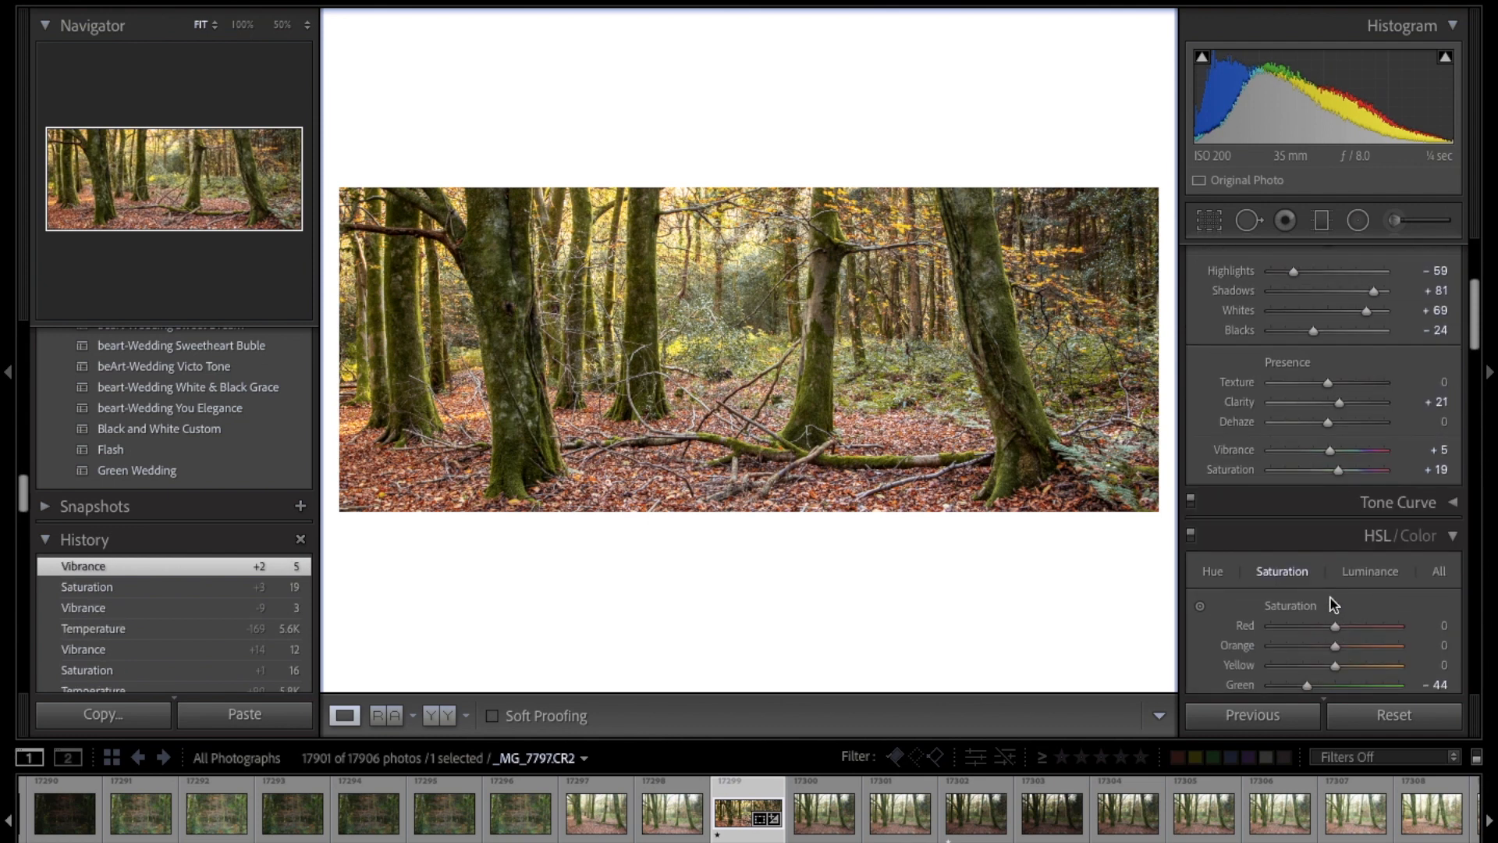
Step: Set the Green saturation to -42 and the Green hue to -51
left_click_drag(1307, 540, 1307, 540)
left_click(1213, 429)
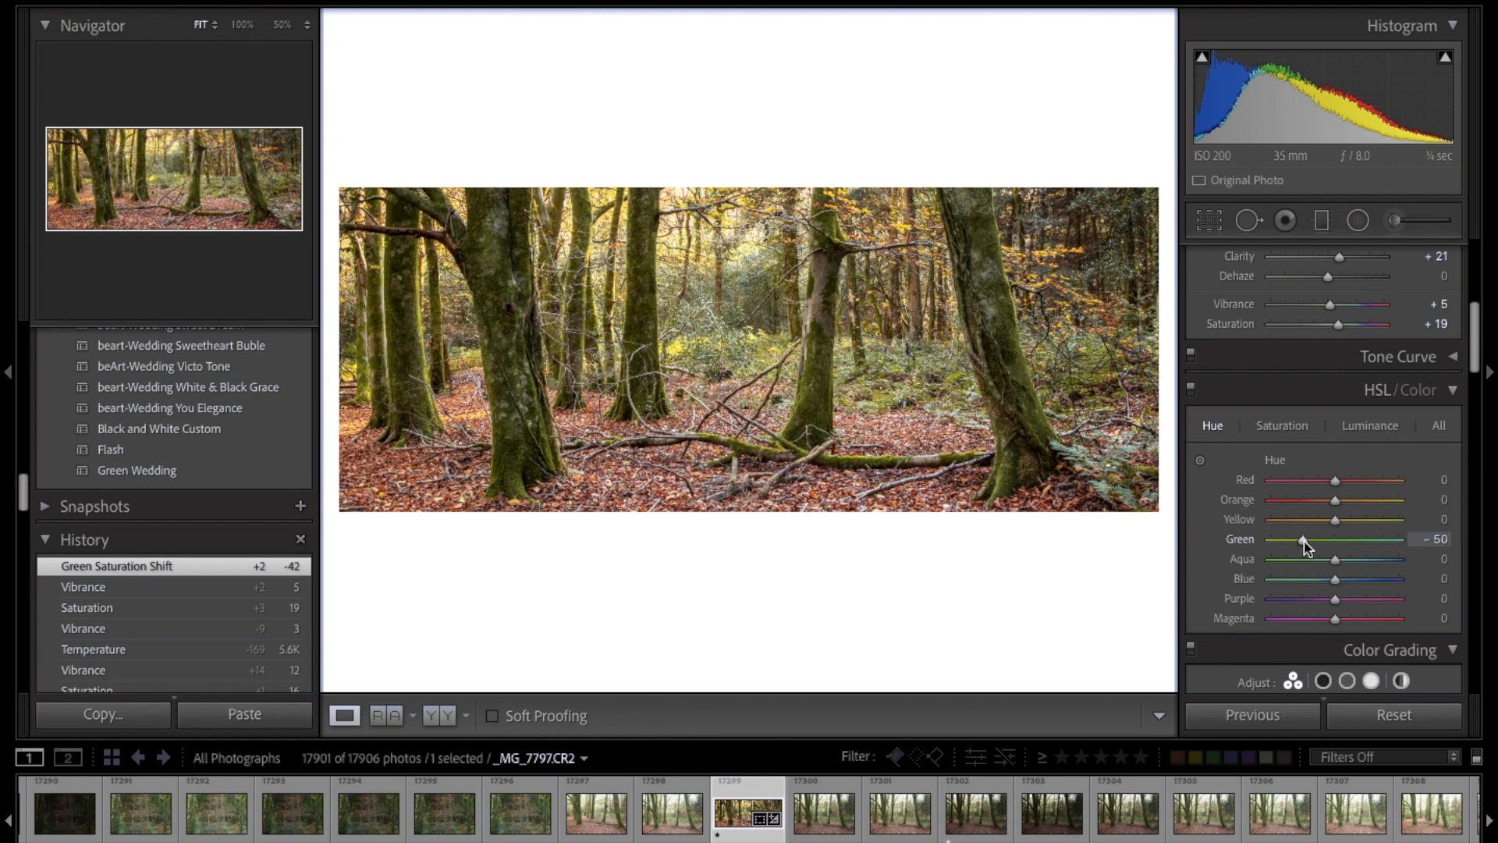
left_click_drag(1303, 542, 1303, 542)
scroll(1303, 542, "down", 1)
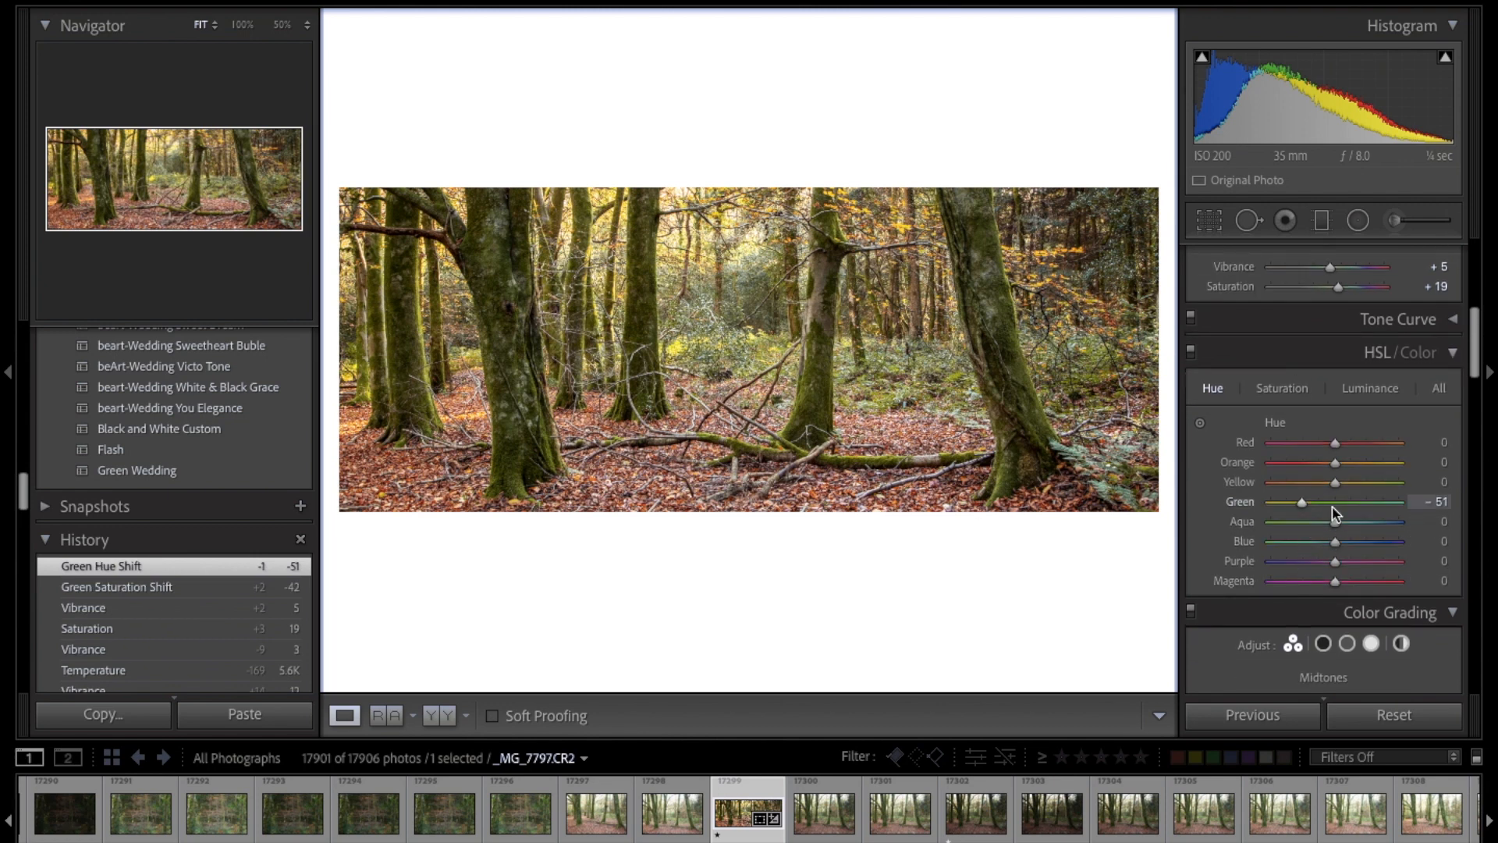
Step: Shift the Orange hue to -18 and the Yellow hue to -3, and lower the Yellow saturation to -13
left_click_drag(1334, 462, 1330, 435)
scroll(1325, 466, "down", 1)
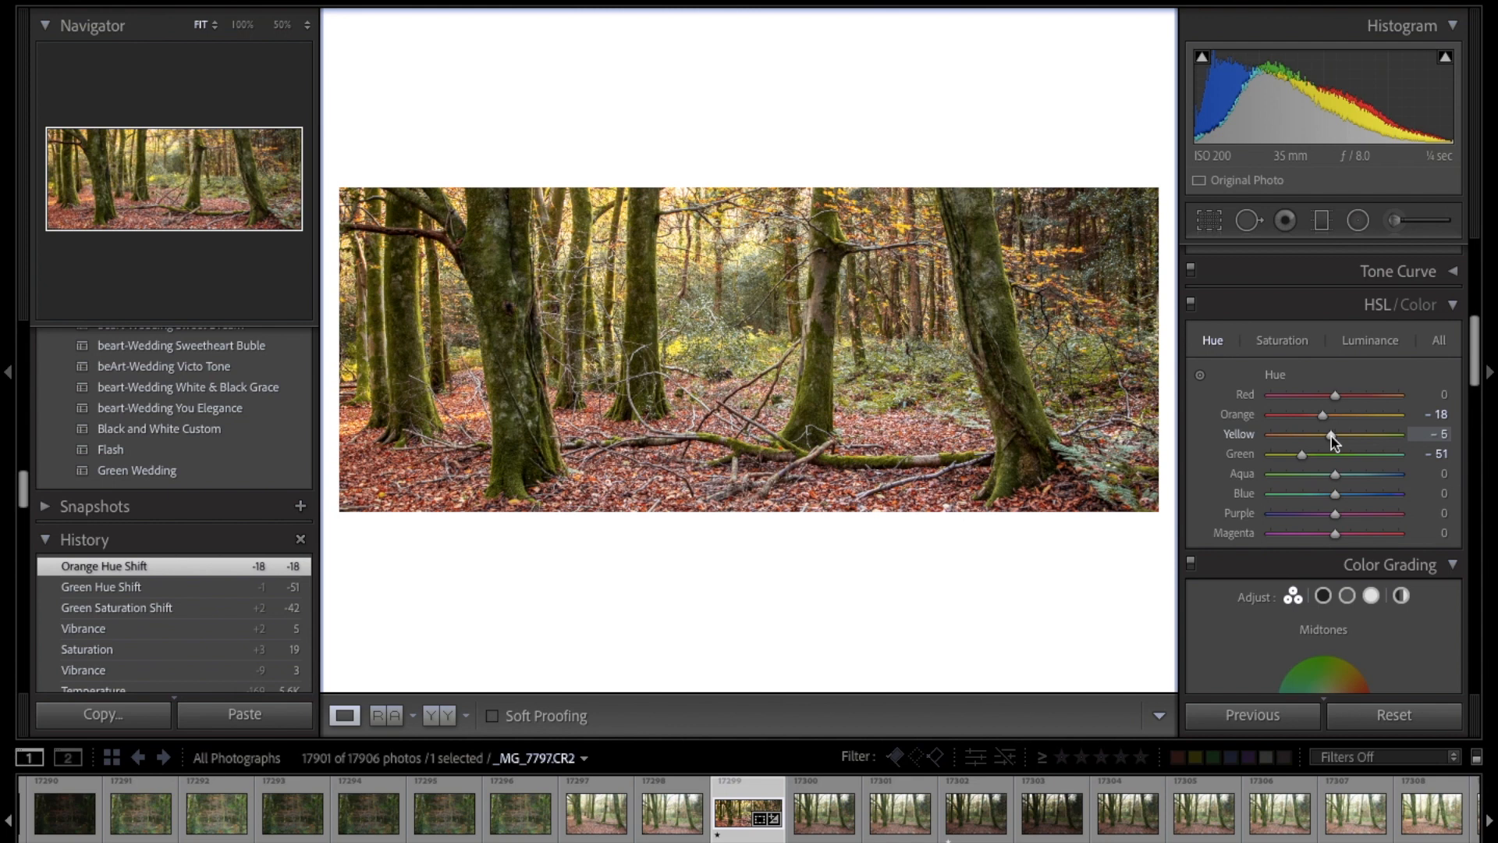
mouse_move(1335, 441)
left_mouse_down()
mouse_move(1297, 434)
mouse_move(1329, 439)
left_mouse_up()
left_click(1282, 341)
scroll(1329, 439, "down", 3)
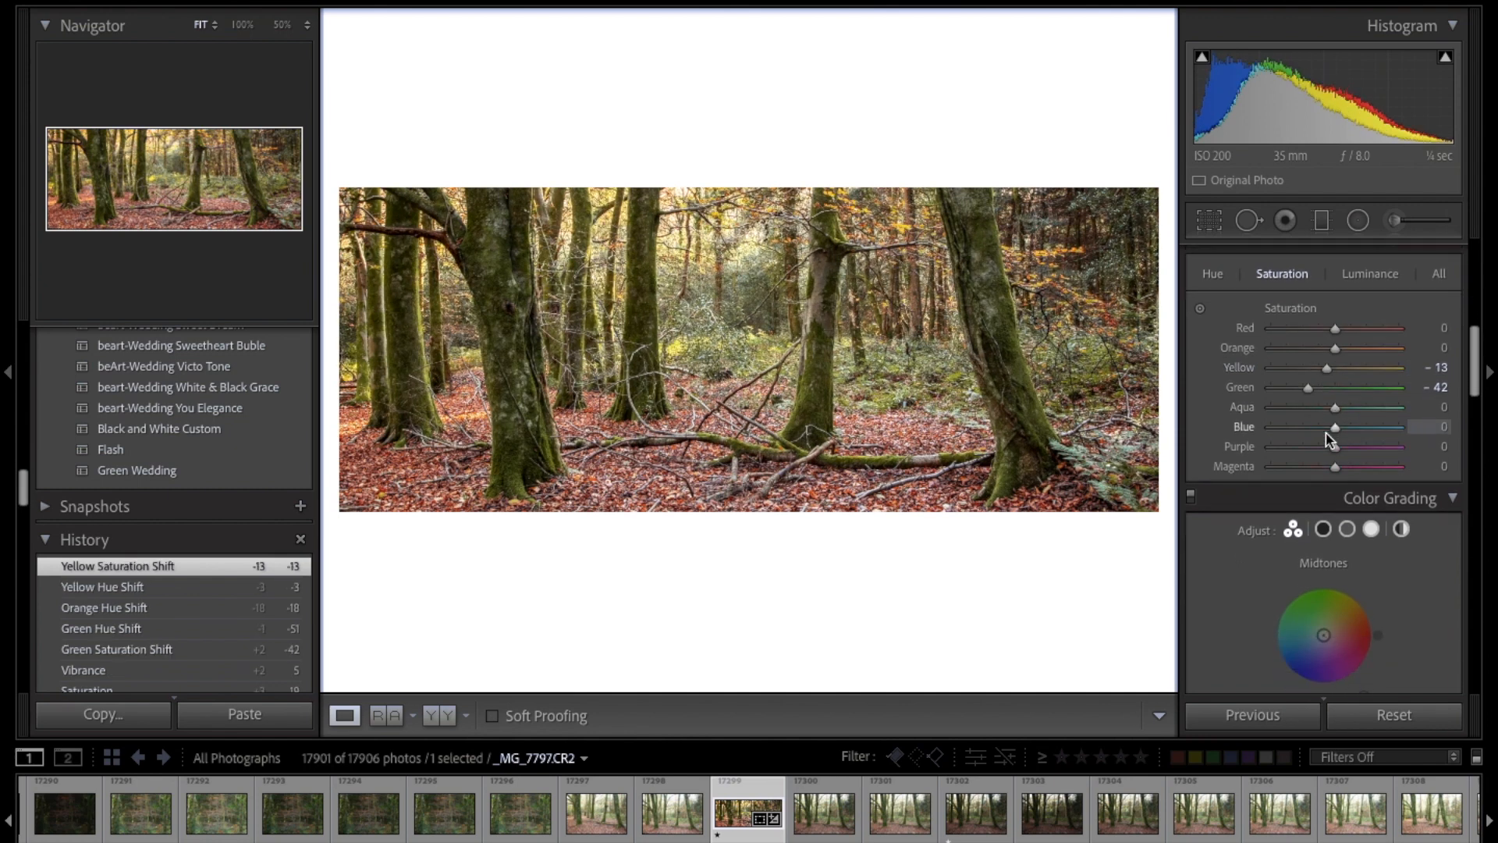
Step: Set sharpening to Amount 58 and Masking 41, and enable chromatic aberration removal and lens profile corrections
scroll(1329, 439, "down", 5)
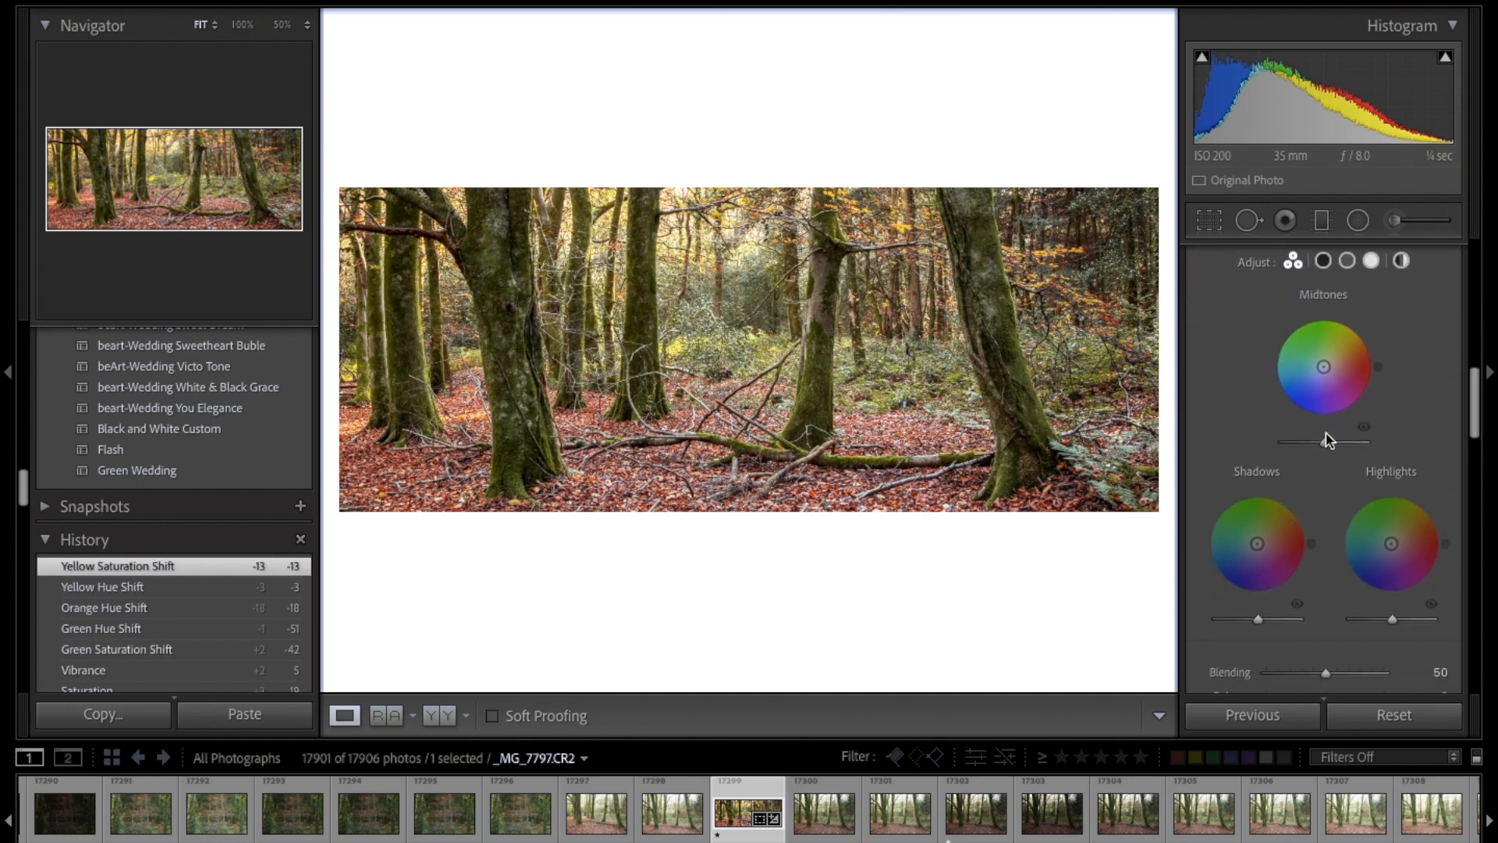
scroll(1328, 439, "down", 1)
left_click_drag(1301, 596, 1314, 601)
left_click_drag(1272, 656, 1309, 662)
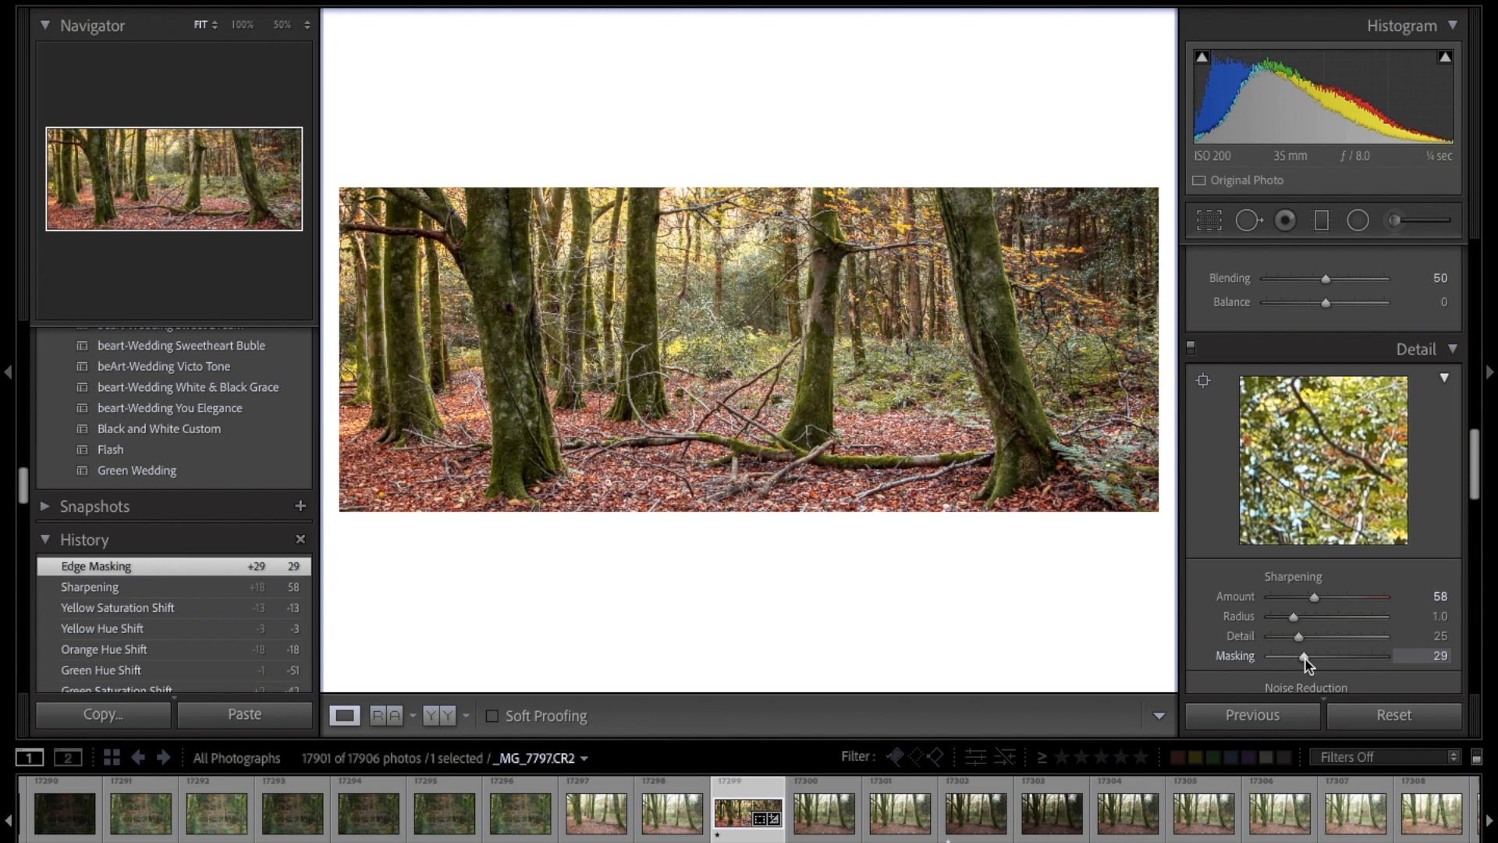
left_click_drag(1319, 659, 1319, 659)
scroll(1323, 539, "down", 8)
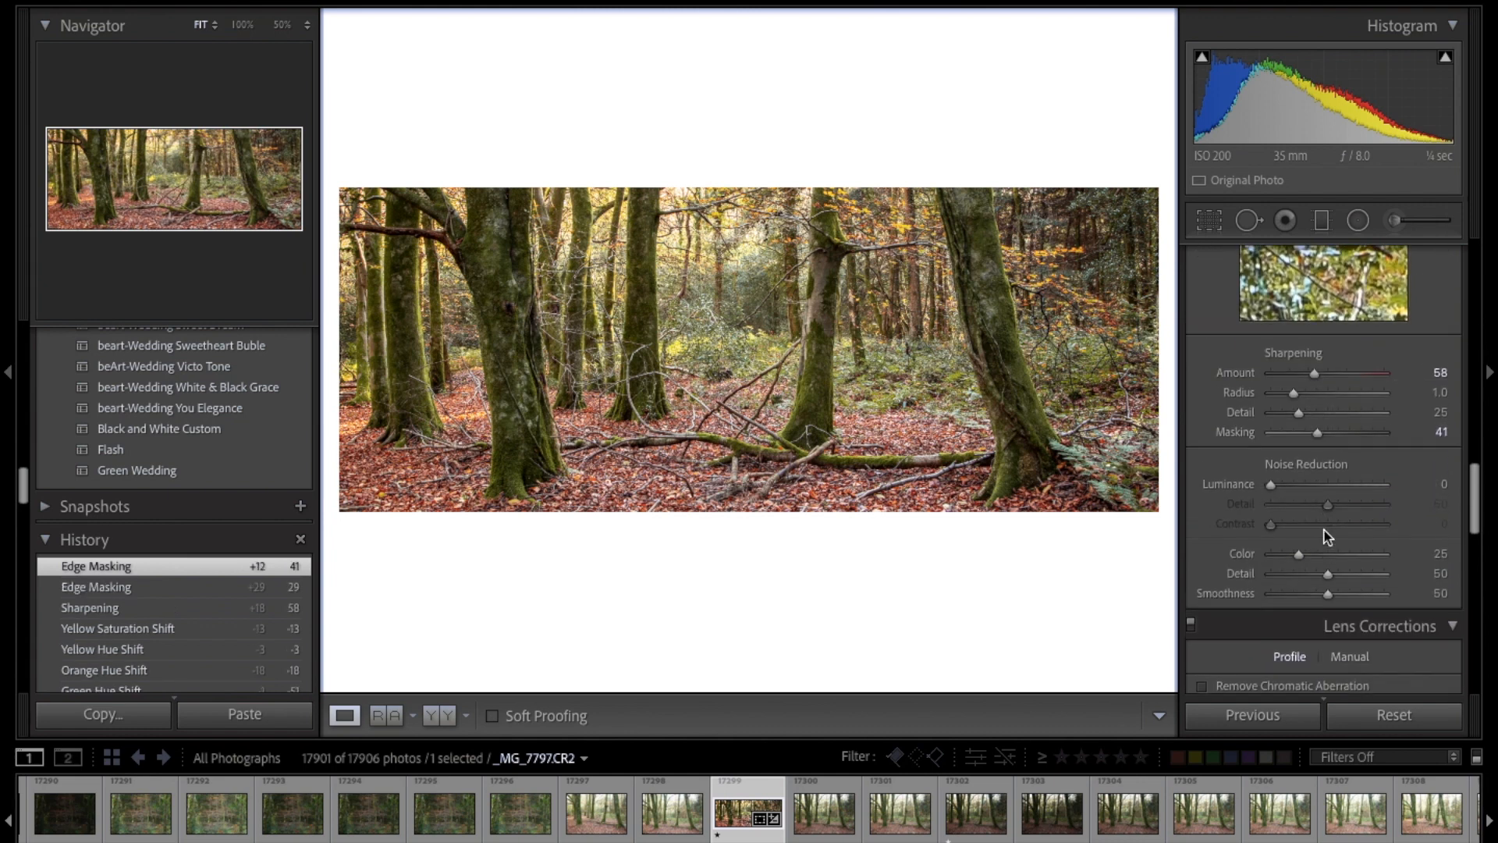
left_click(1264, 585)
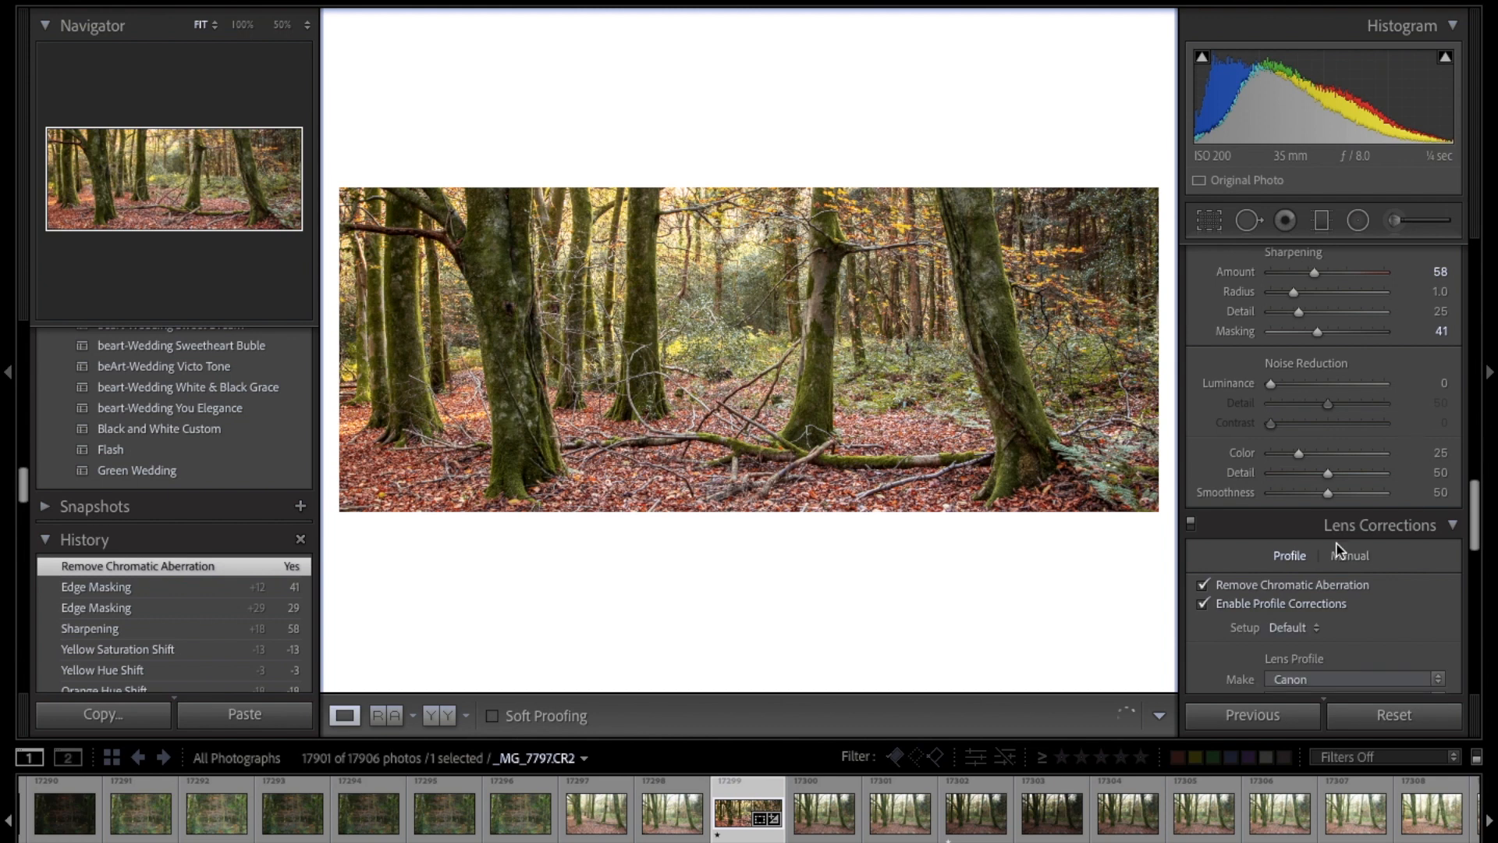
Step: Try a post-crop vignette Amount of -18 against 0, and settle on -15 to darken the photo's edges
scroll(1327, 478, "down", 10)
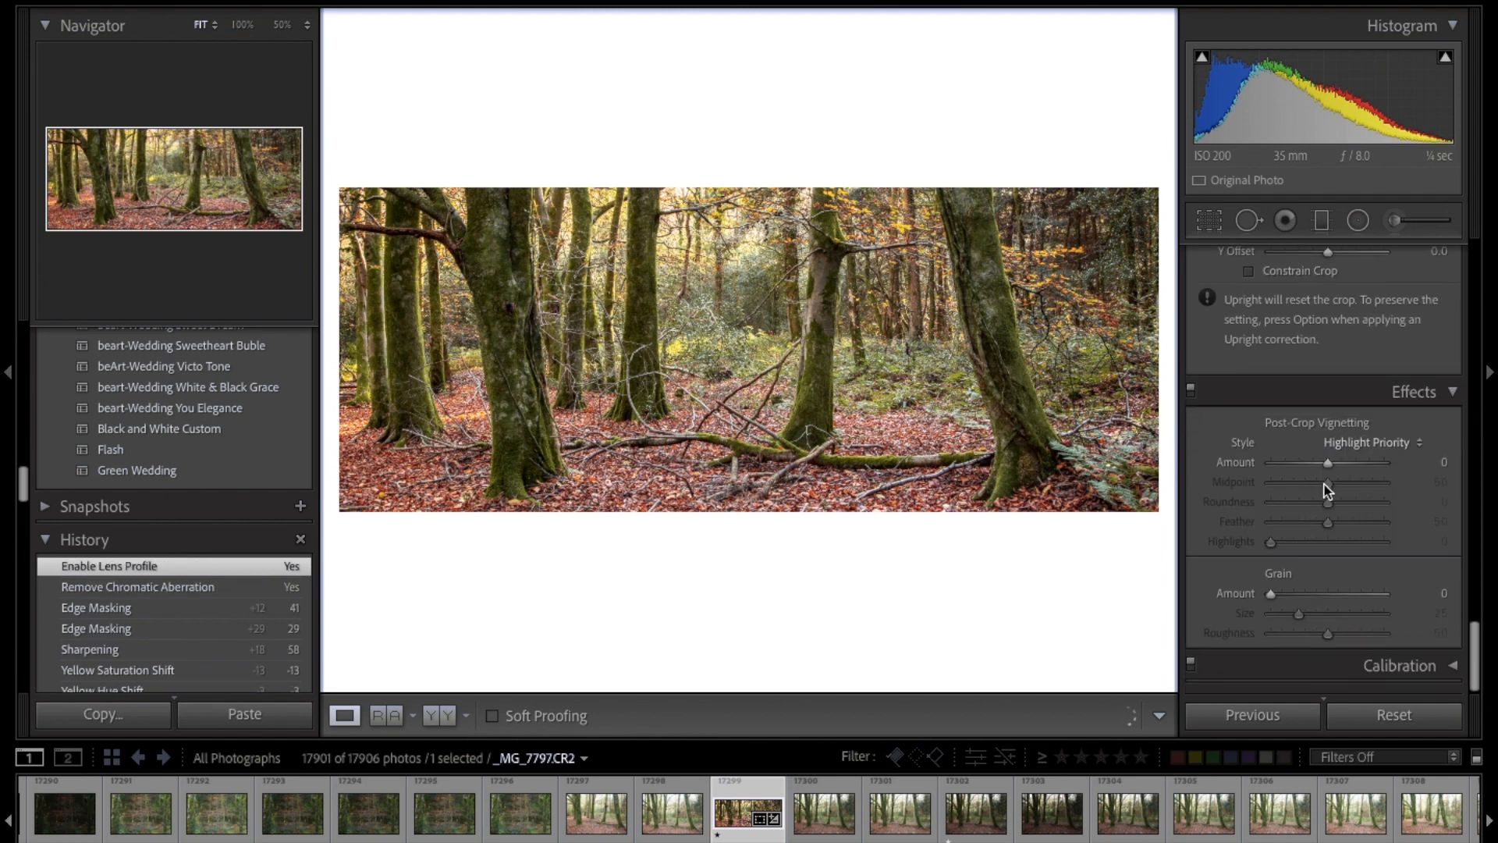
left_click_drag(1326, 466, 1318, 474)
double_click(1318, 474)
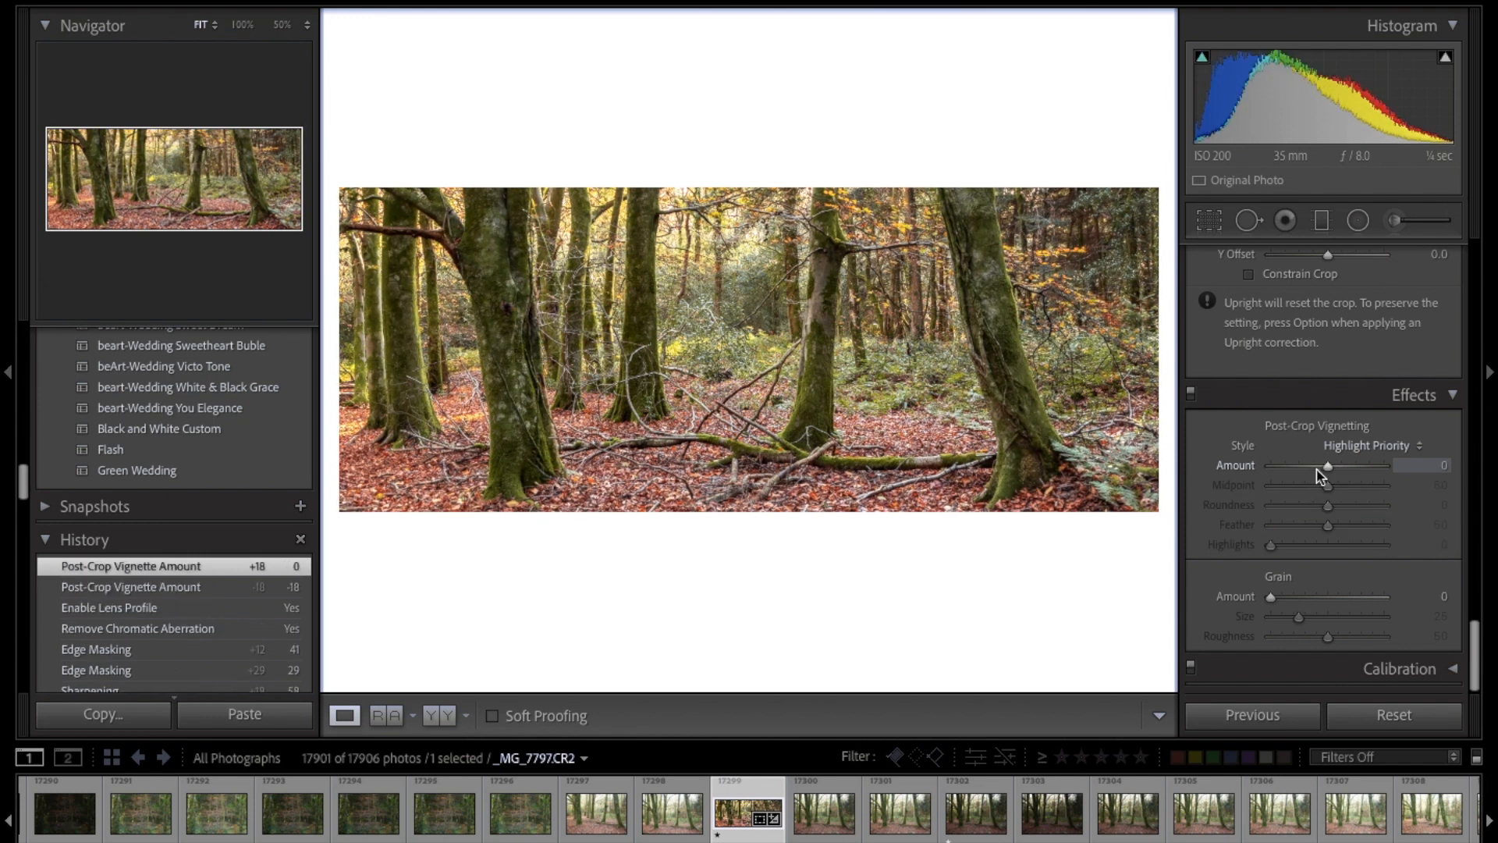
left_click(1317, 472)
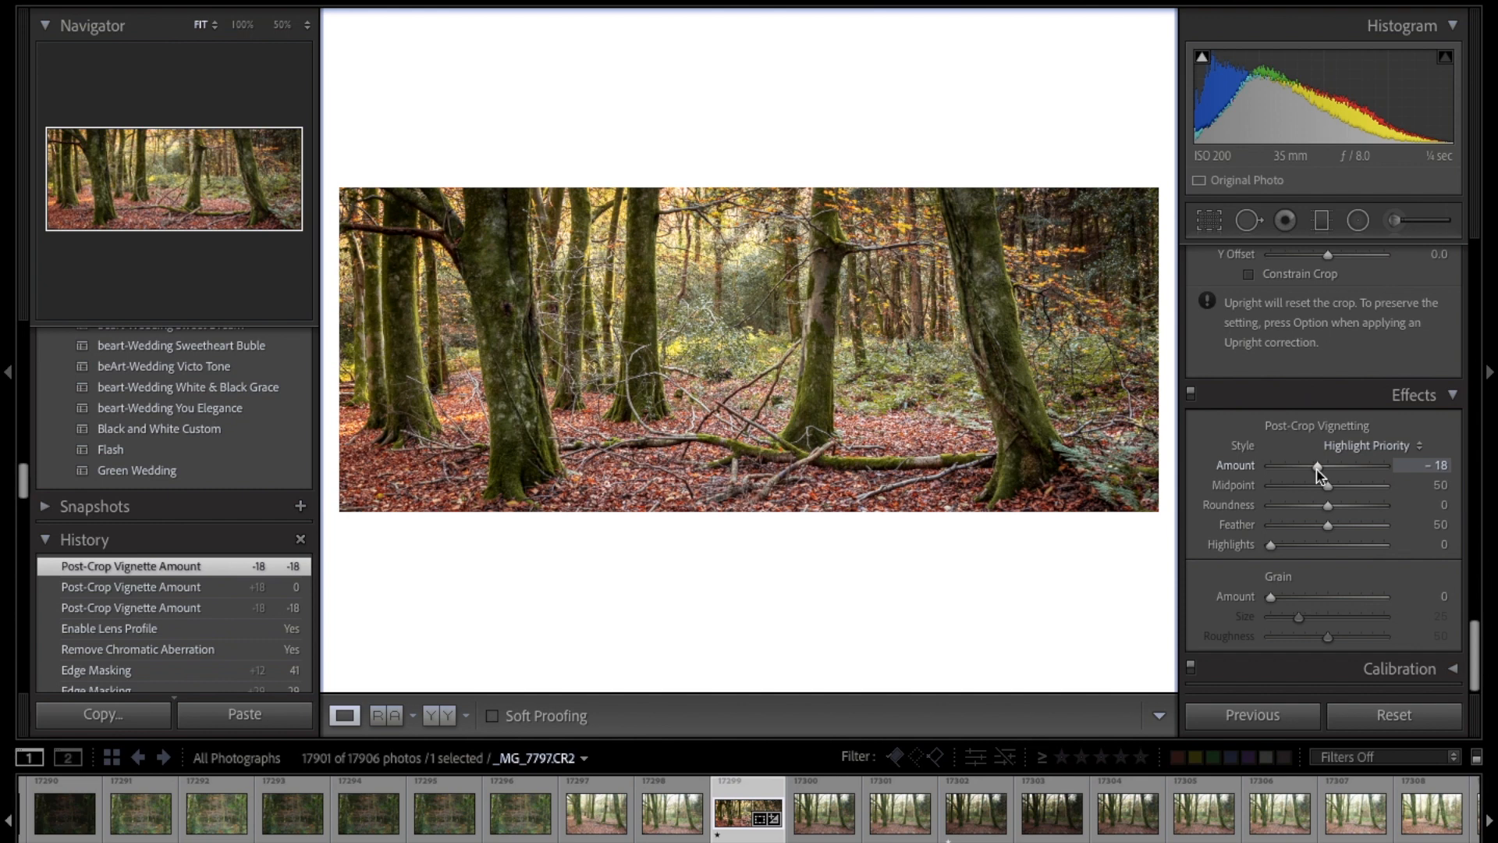
left_click_drag(1317, 475, 1319, 474)
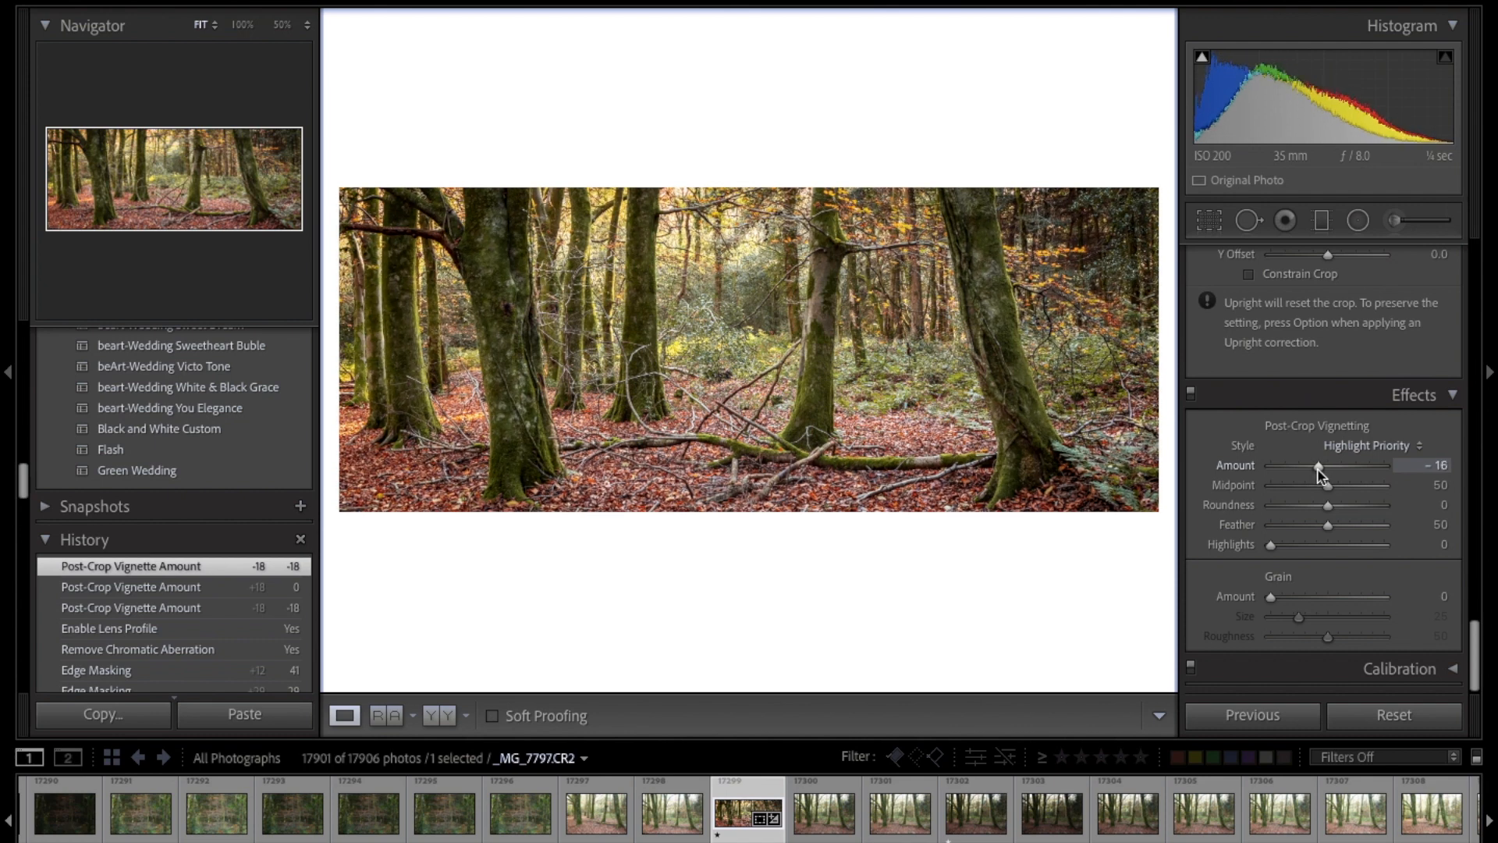
Step: Rebalance the tones with Highlights -68, Whites +40 and Shadows +90
scroll(1319, 475, "up", 20)
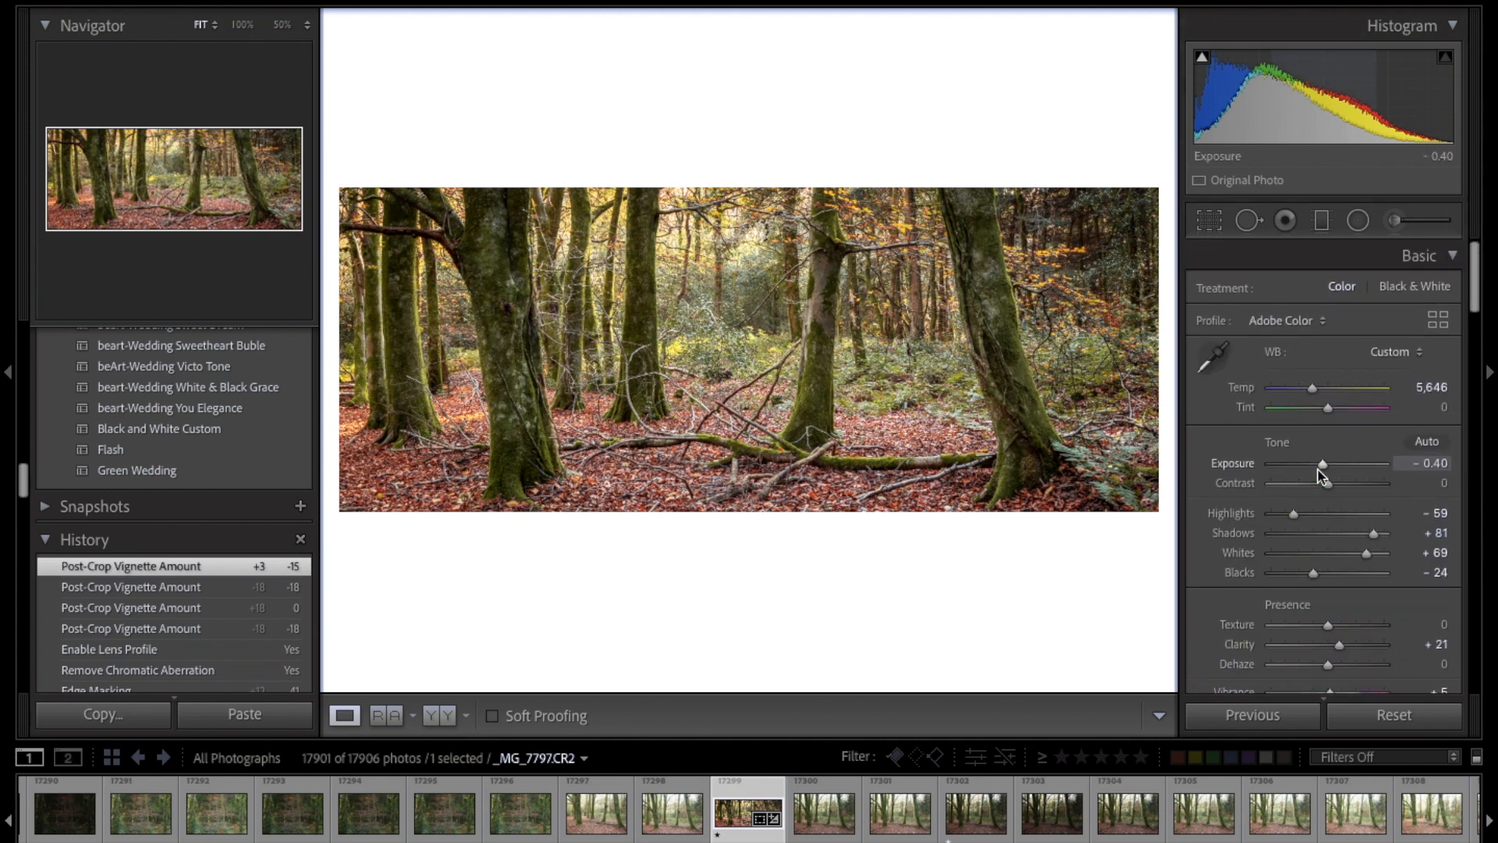
left_click_drag(1294, 515, 1289, 521)
left_click_drag(1366, 554, 1362, 555)
left_click_drag(1359, 557, 1378, 533)
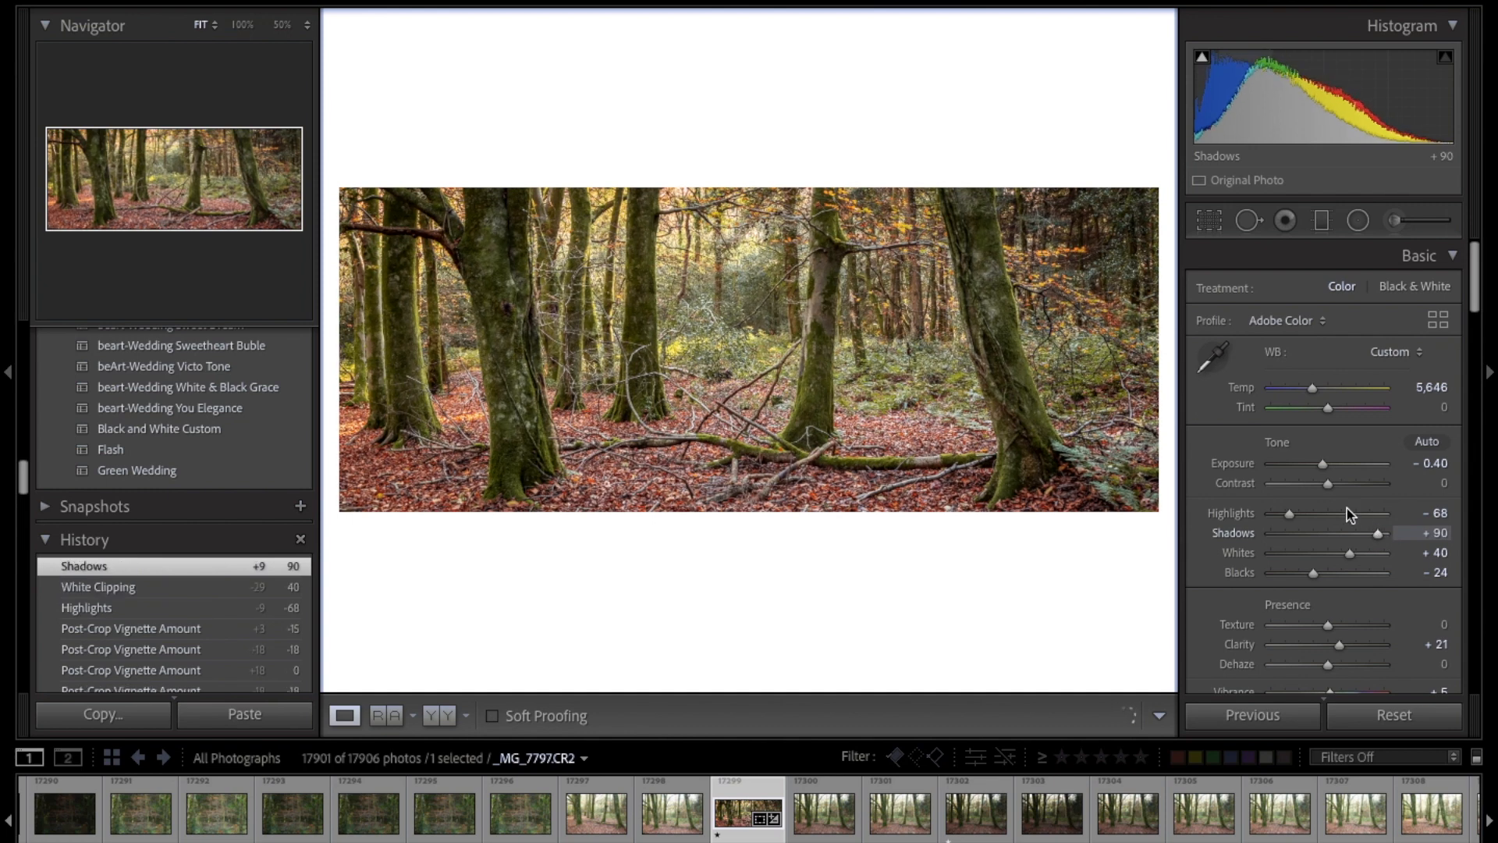
Step: Lower the Contrast to -4, compare the edit with the unedited preceding photo, and reduce the Contrast further to about -10
left_click_drag(1328, 484, 1325, 486)
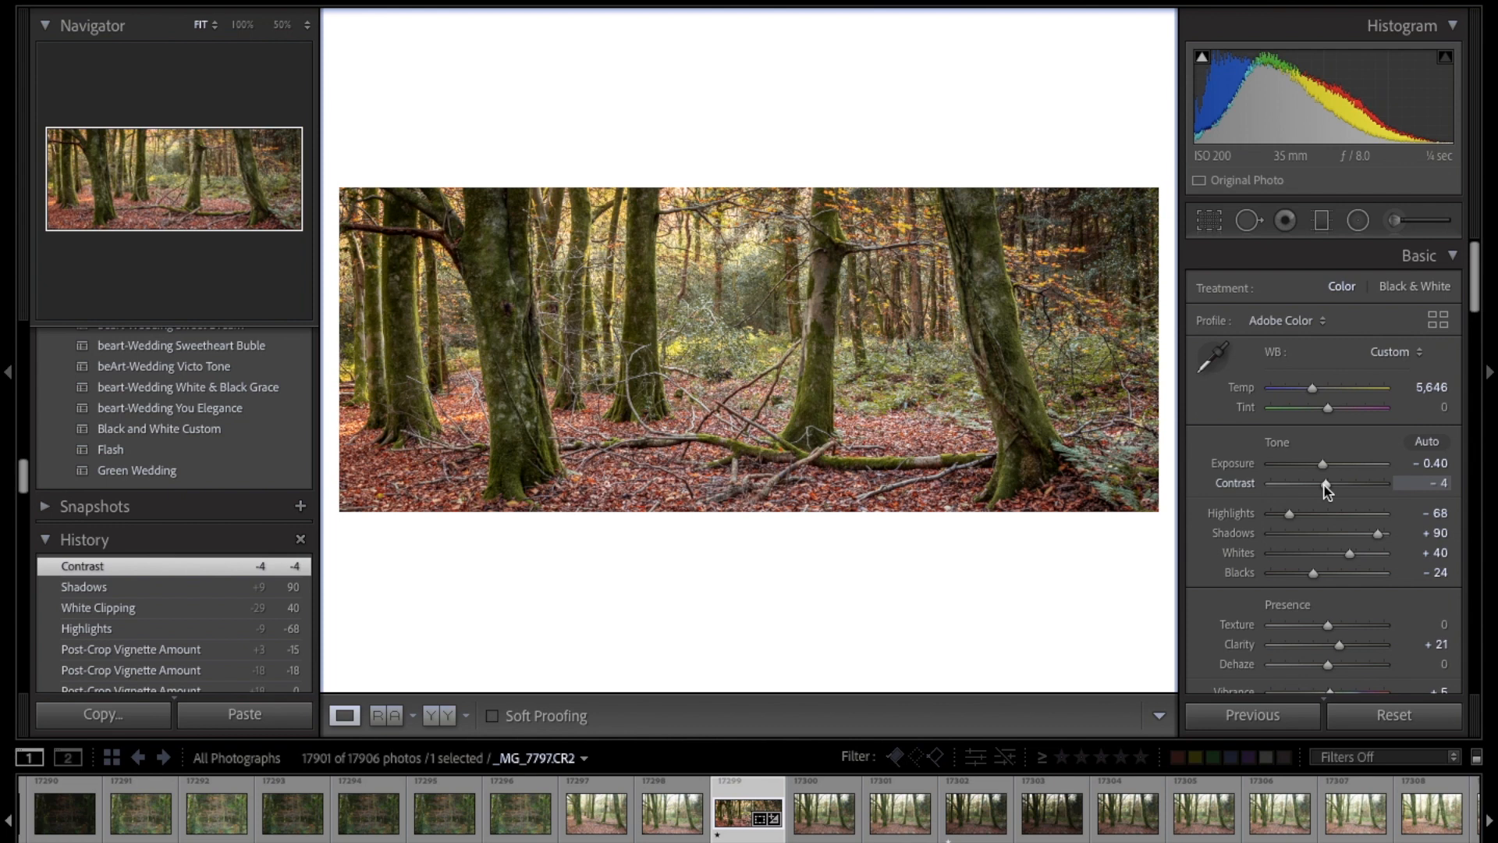
key("Left")
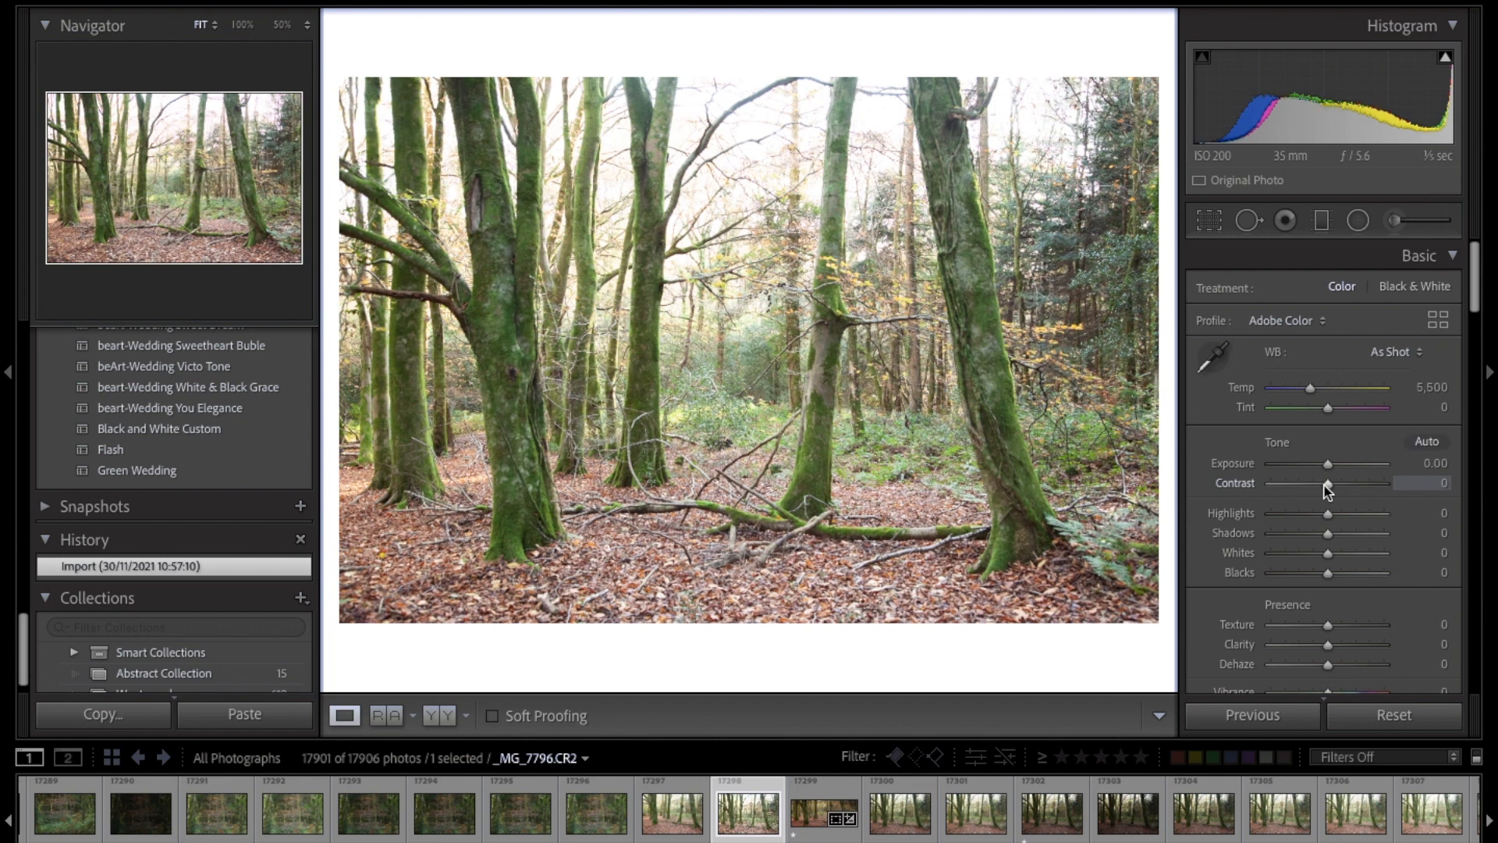
key("Right")
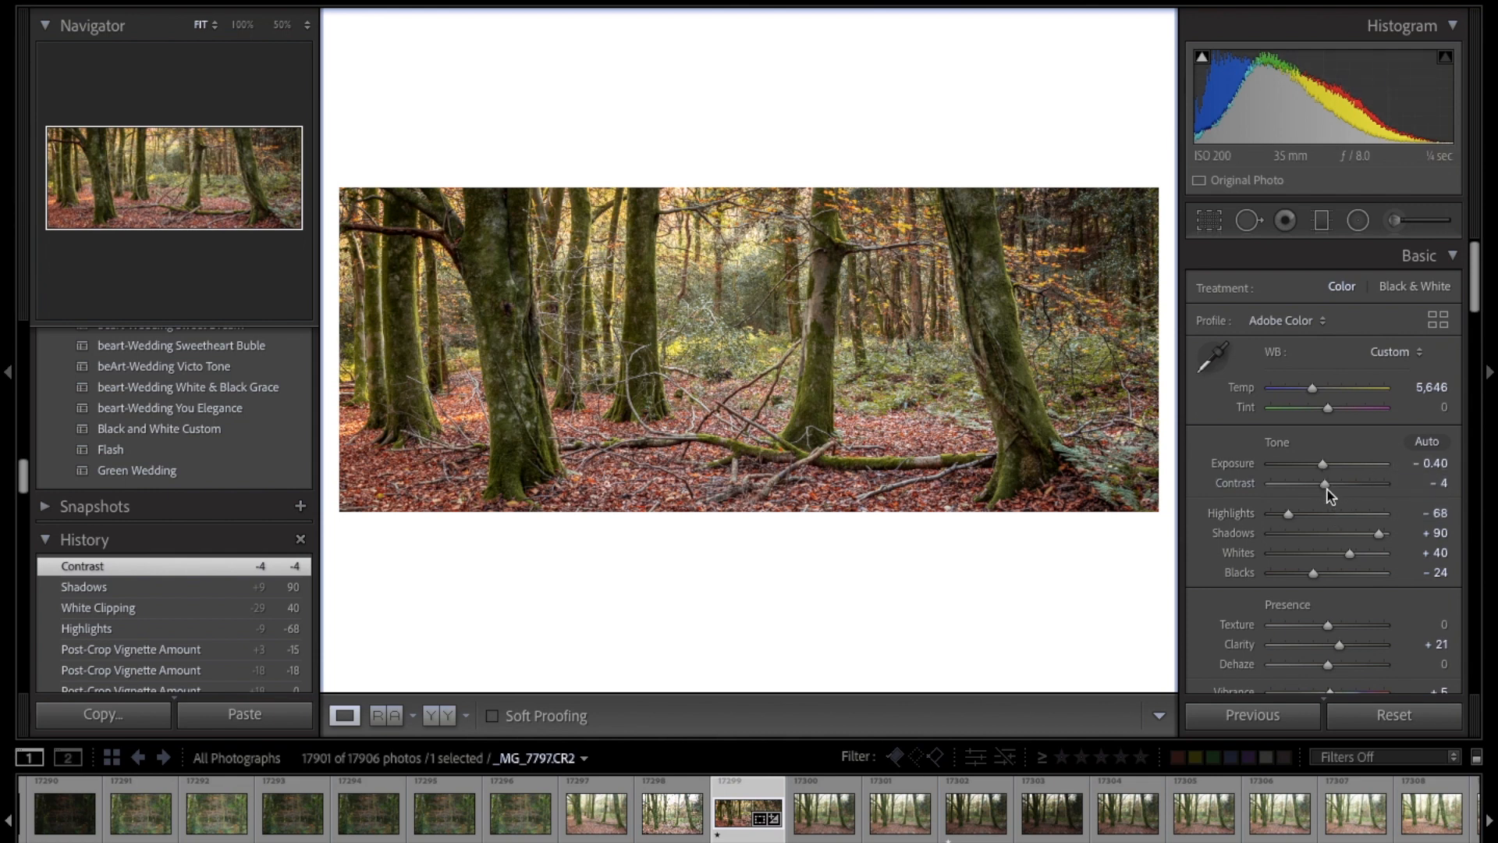
left_click_drag(1325, 484, 1321, 484)
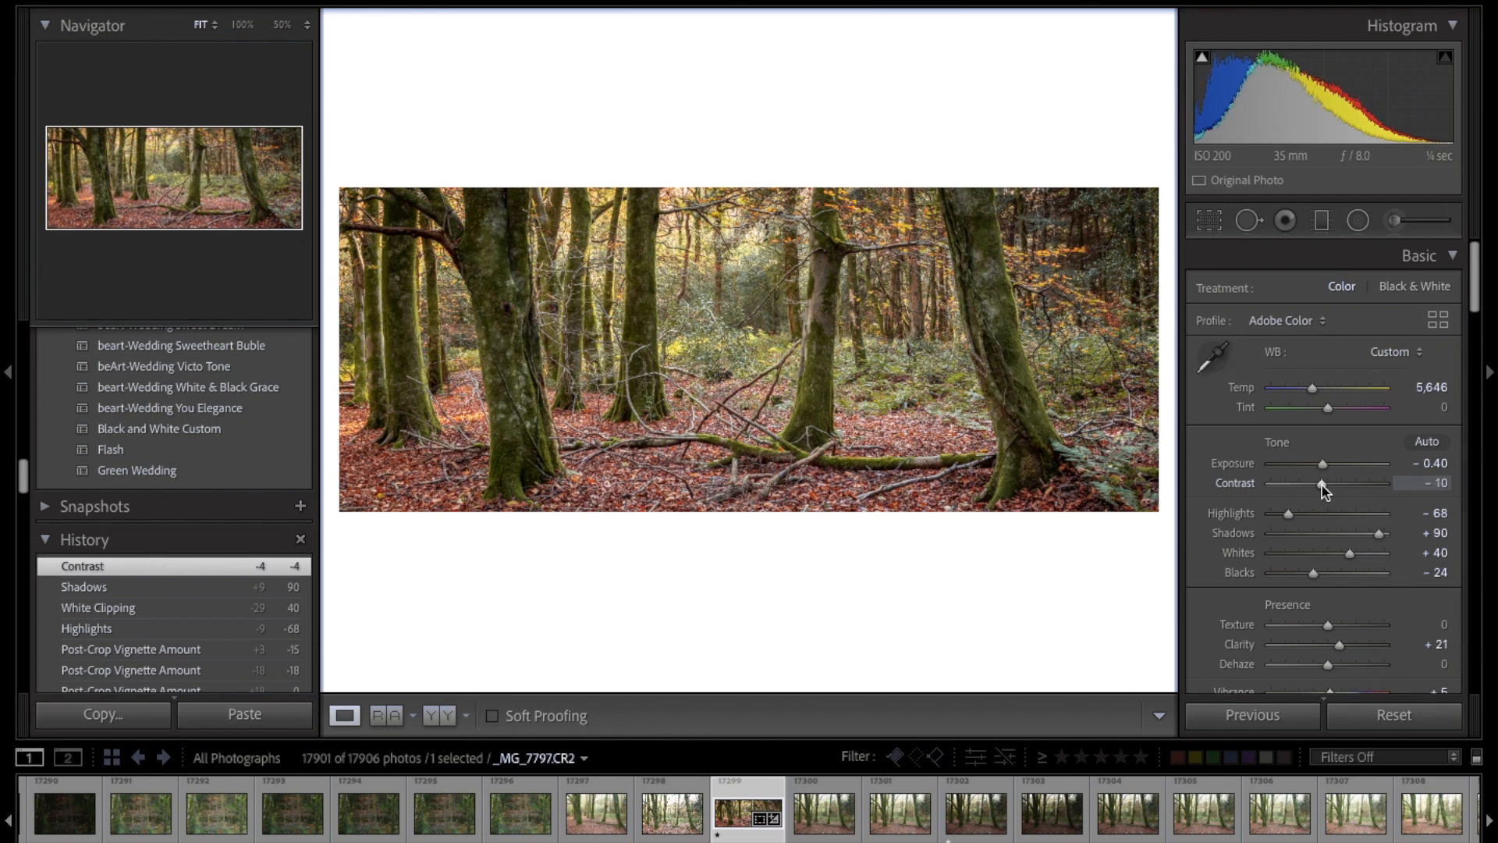